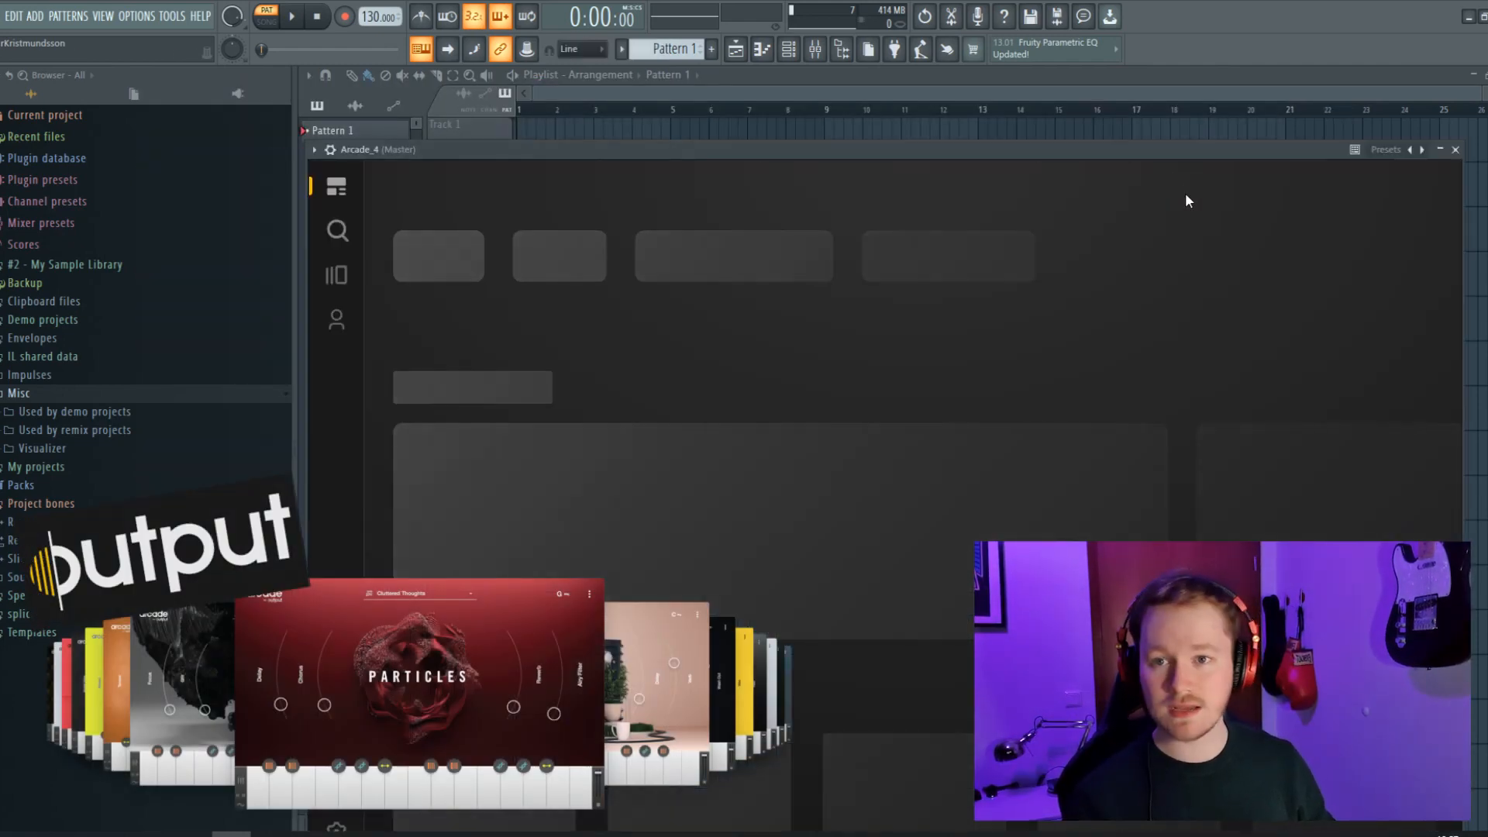
Play back the Arcade_4 melody in the piano roll and delete its upper C6 note
drag(860, 127, 861, 53)
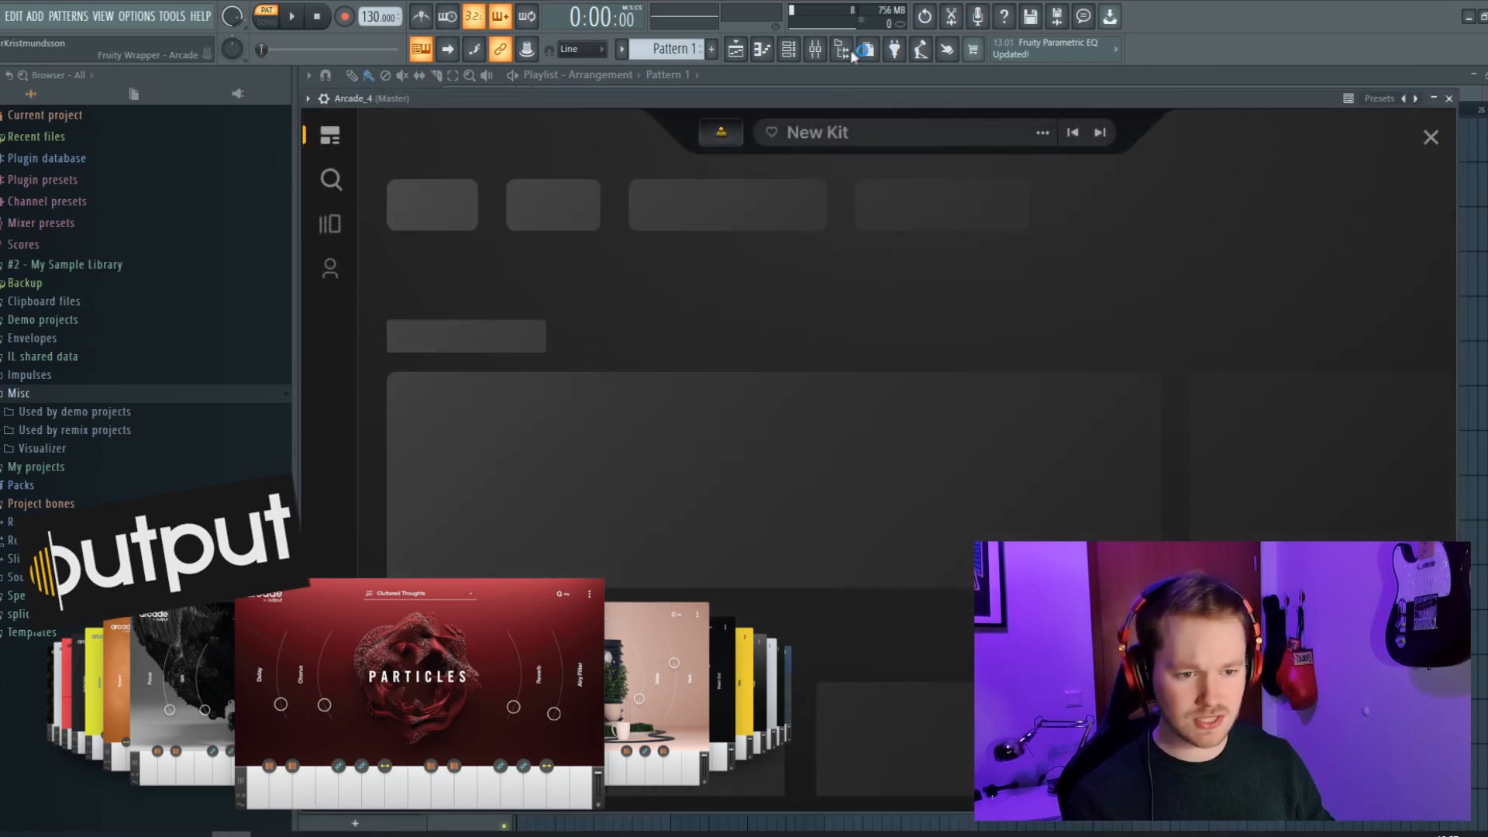
scroll(1086, 325, down, 4)
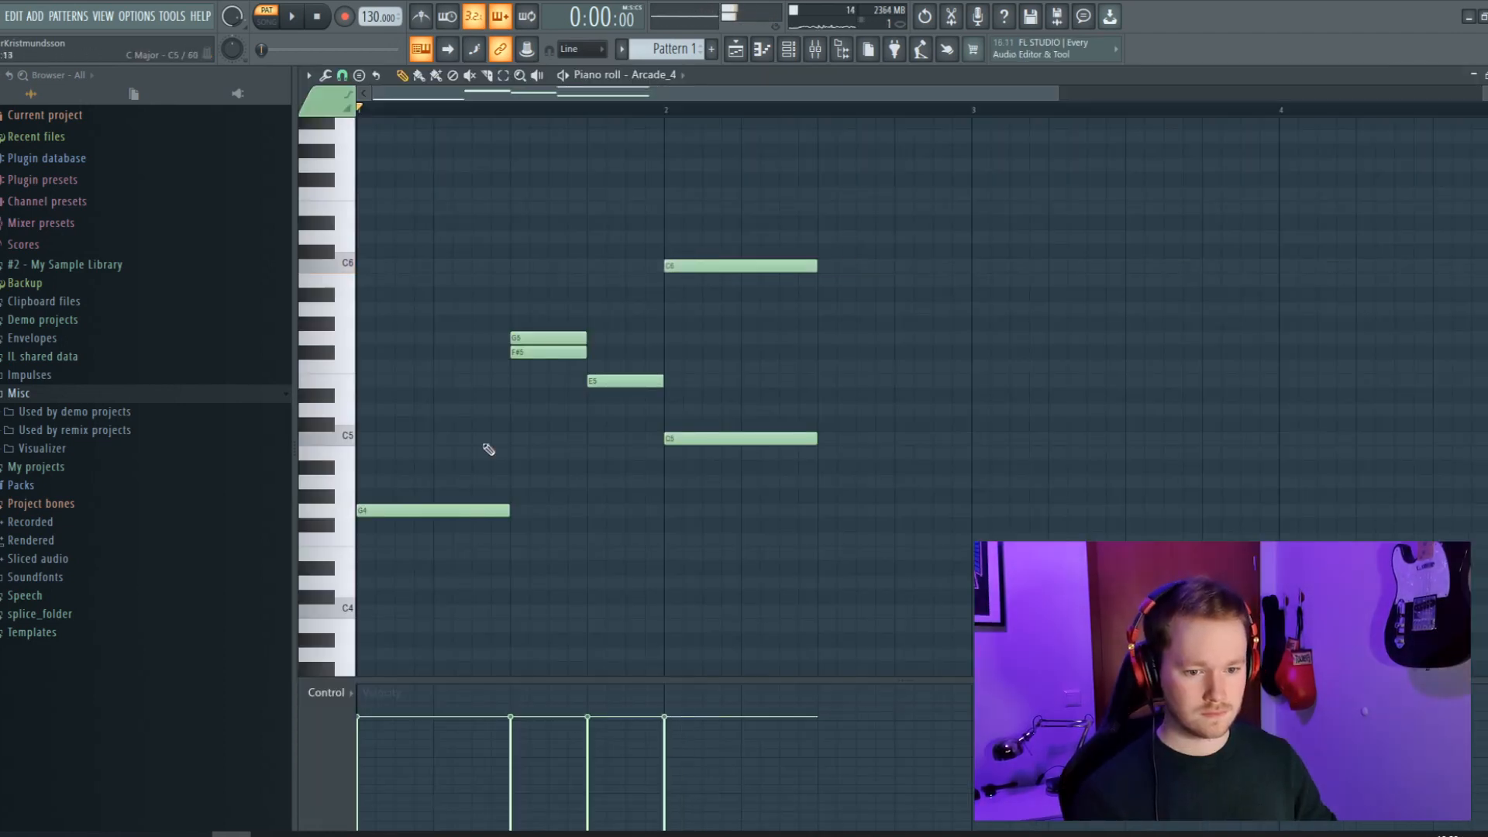
key(space)
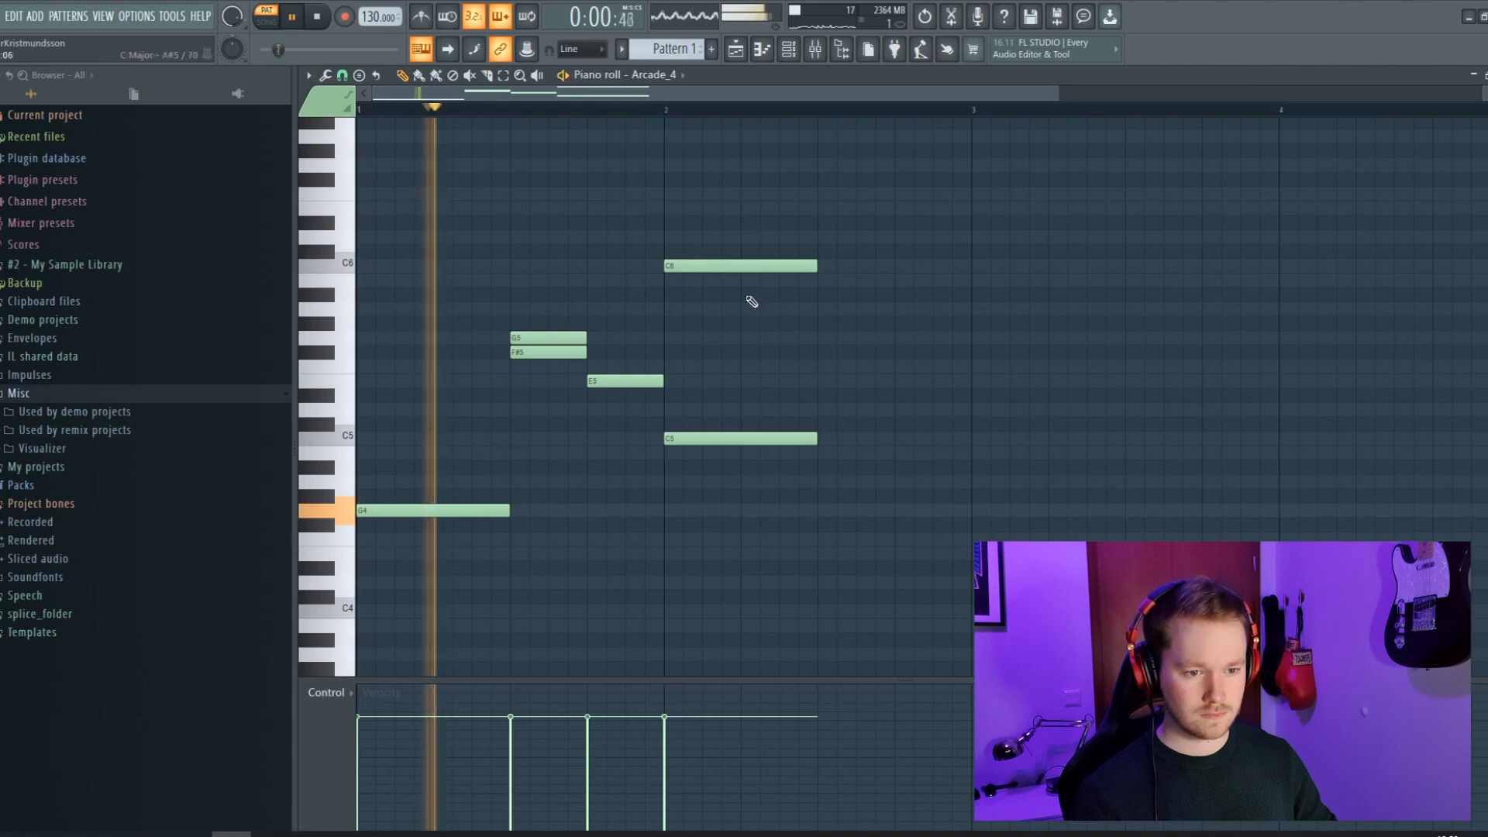
right_click(729, 268)
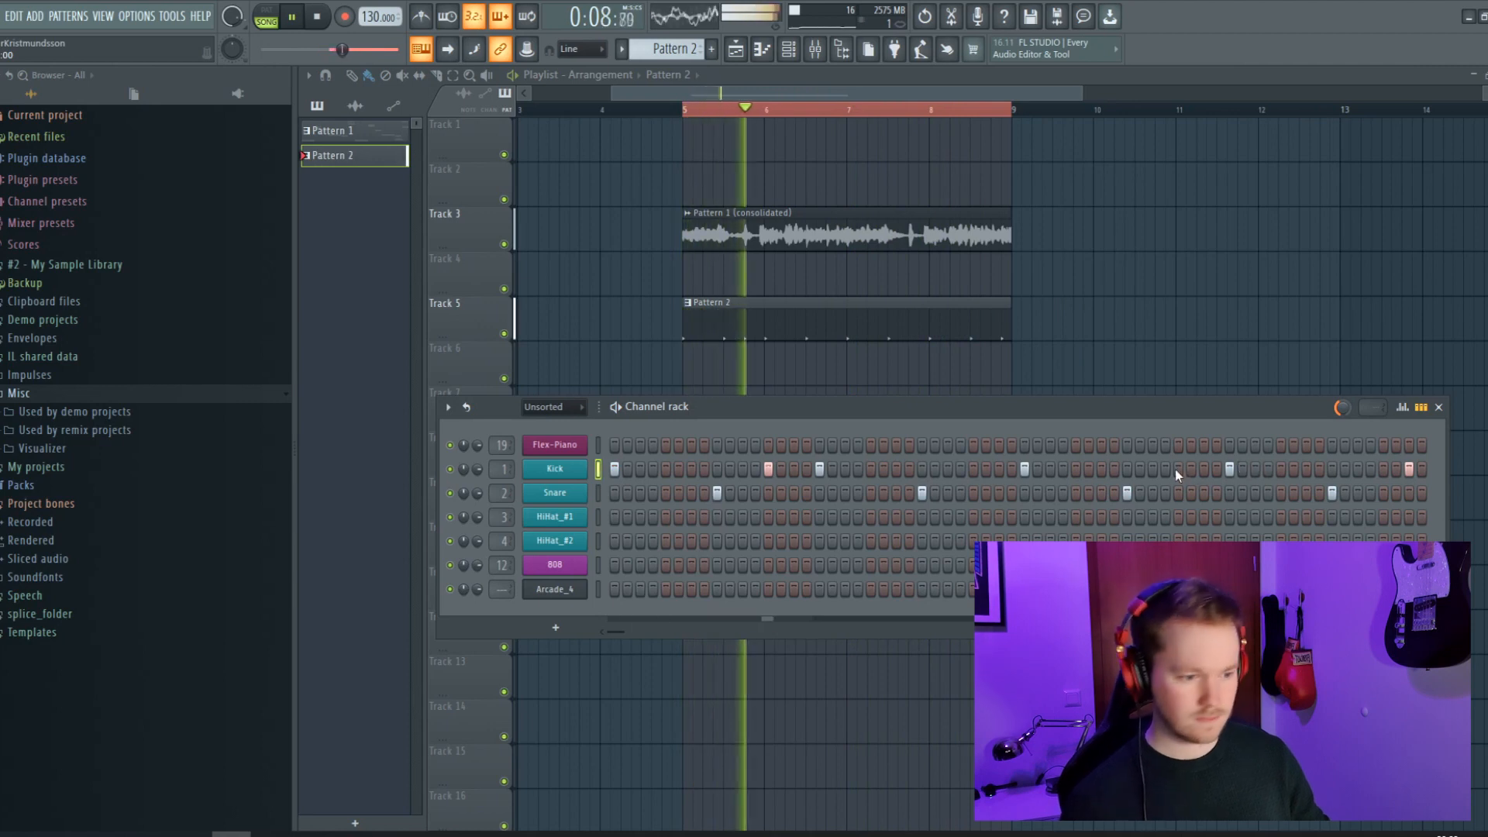
Load the Cymatics Champions Hihat MIDI - 129 BPM file into the HiHat_#1 piano roll and play it back
click(1256, 469)
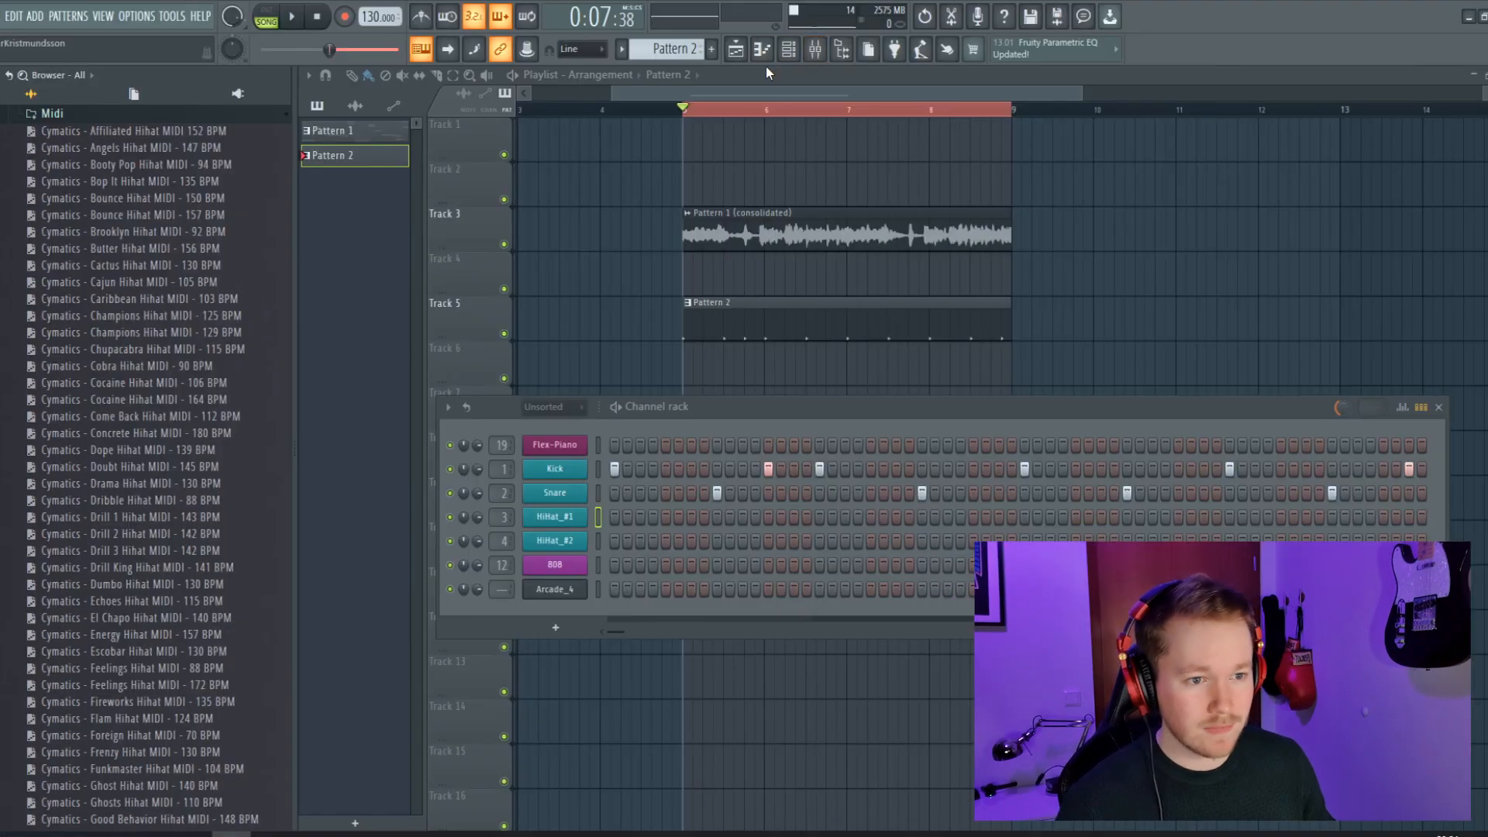
click(1051, 11)
drag(134, 351, 698, 364)
key(space)
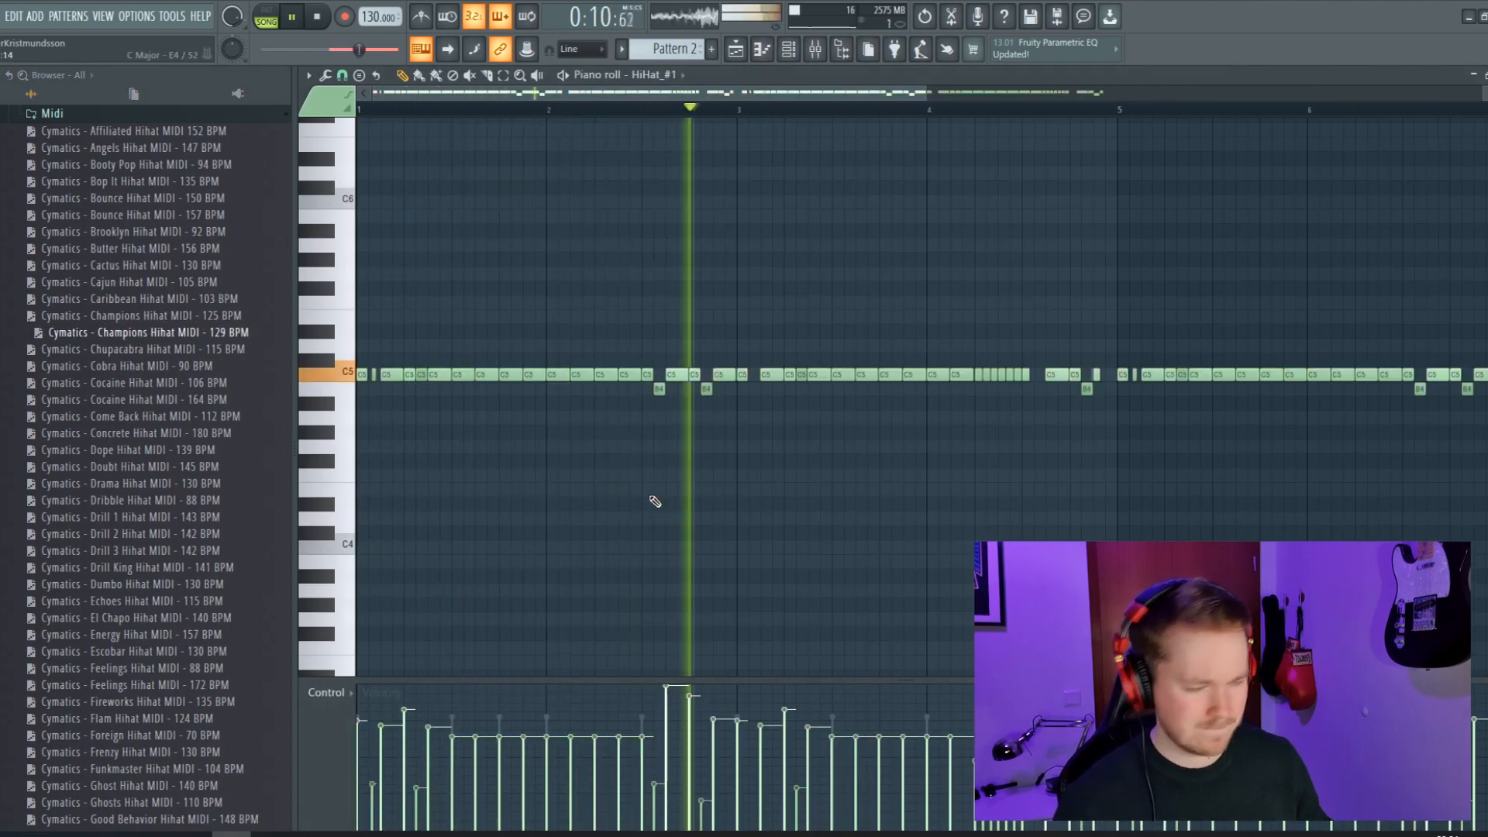
scroll(890, 496, down, 2)
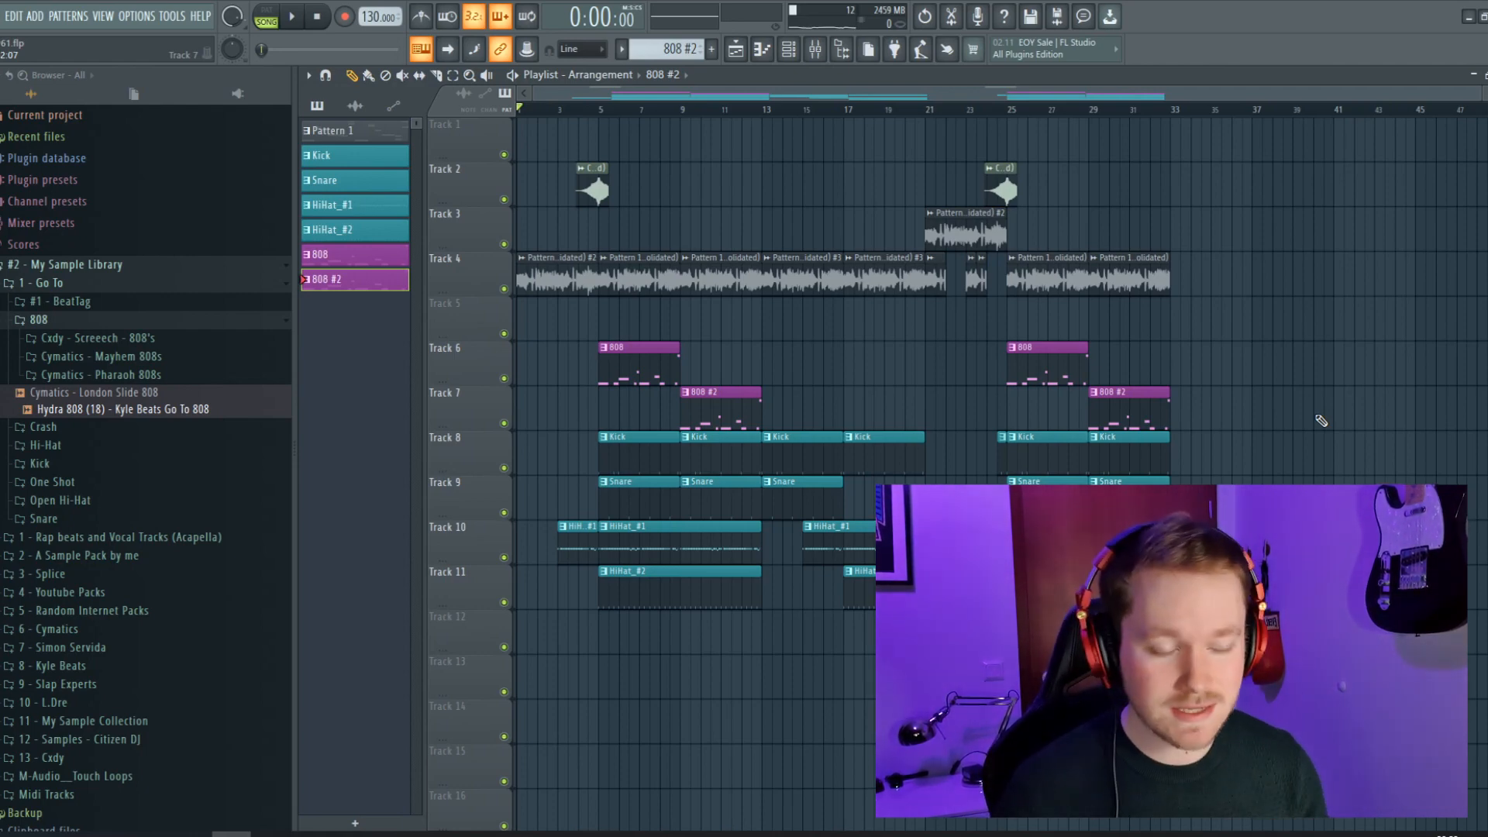
Play through the arrangement and copy the first crash clip on Track 2 to the transition at bar 13
drag(601, 300, 696, 417)
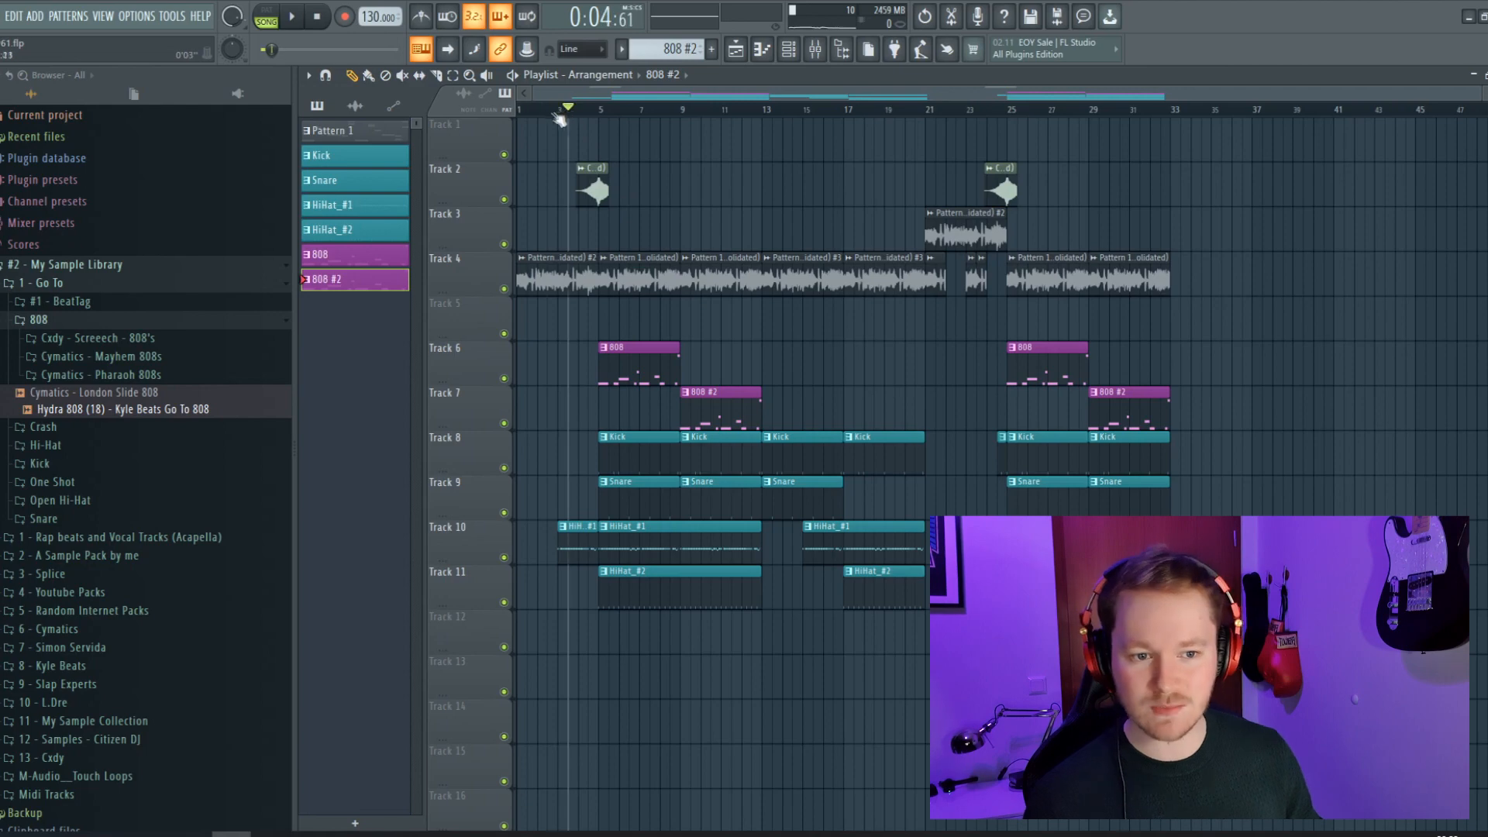
key(space)
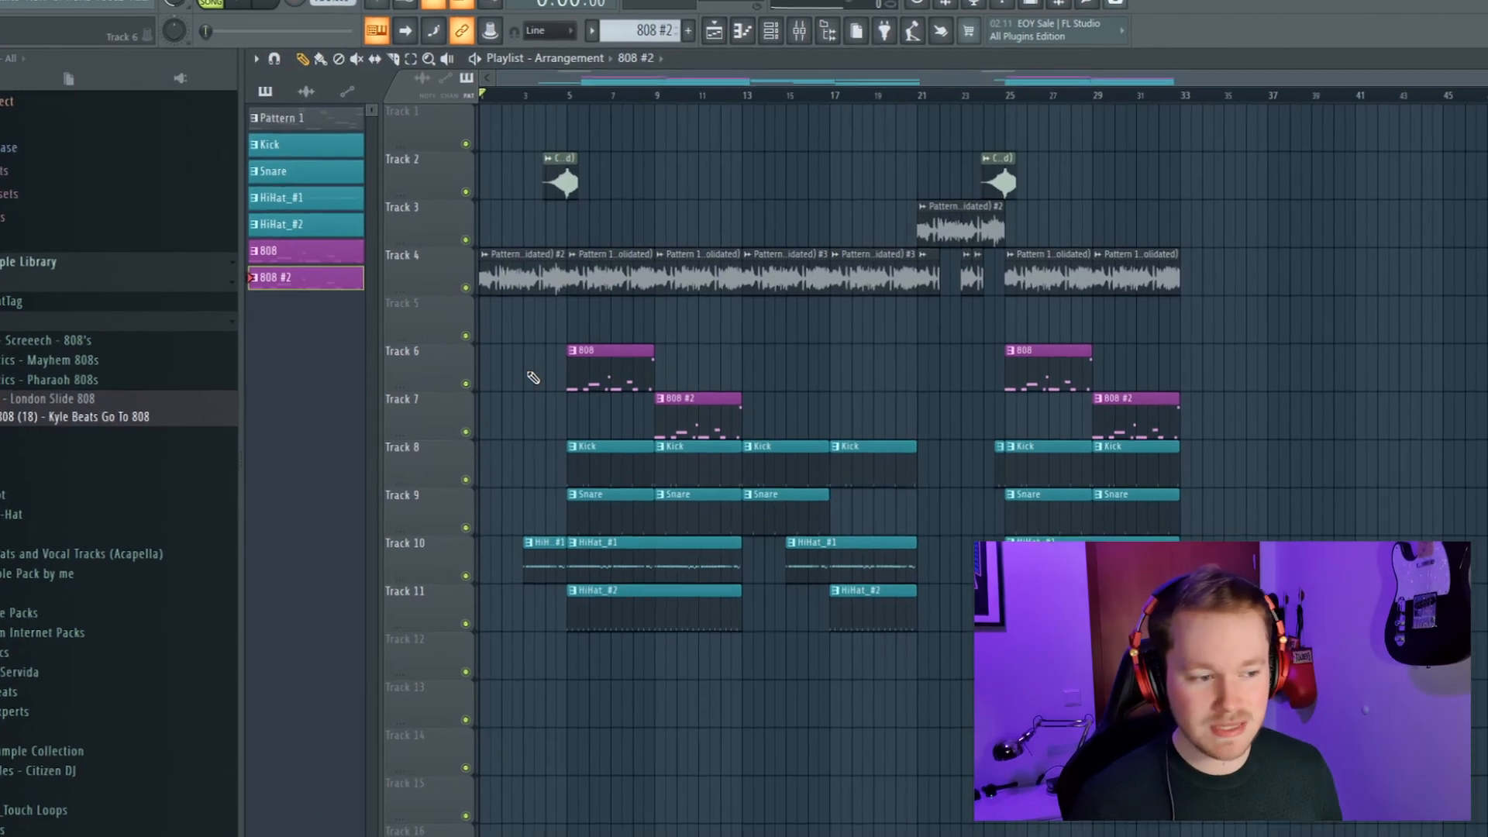
key(space)
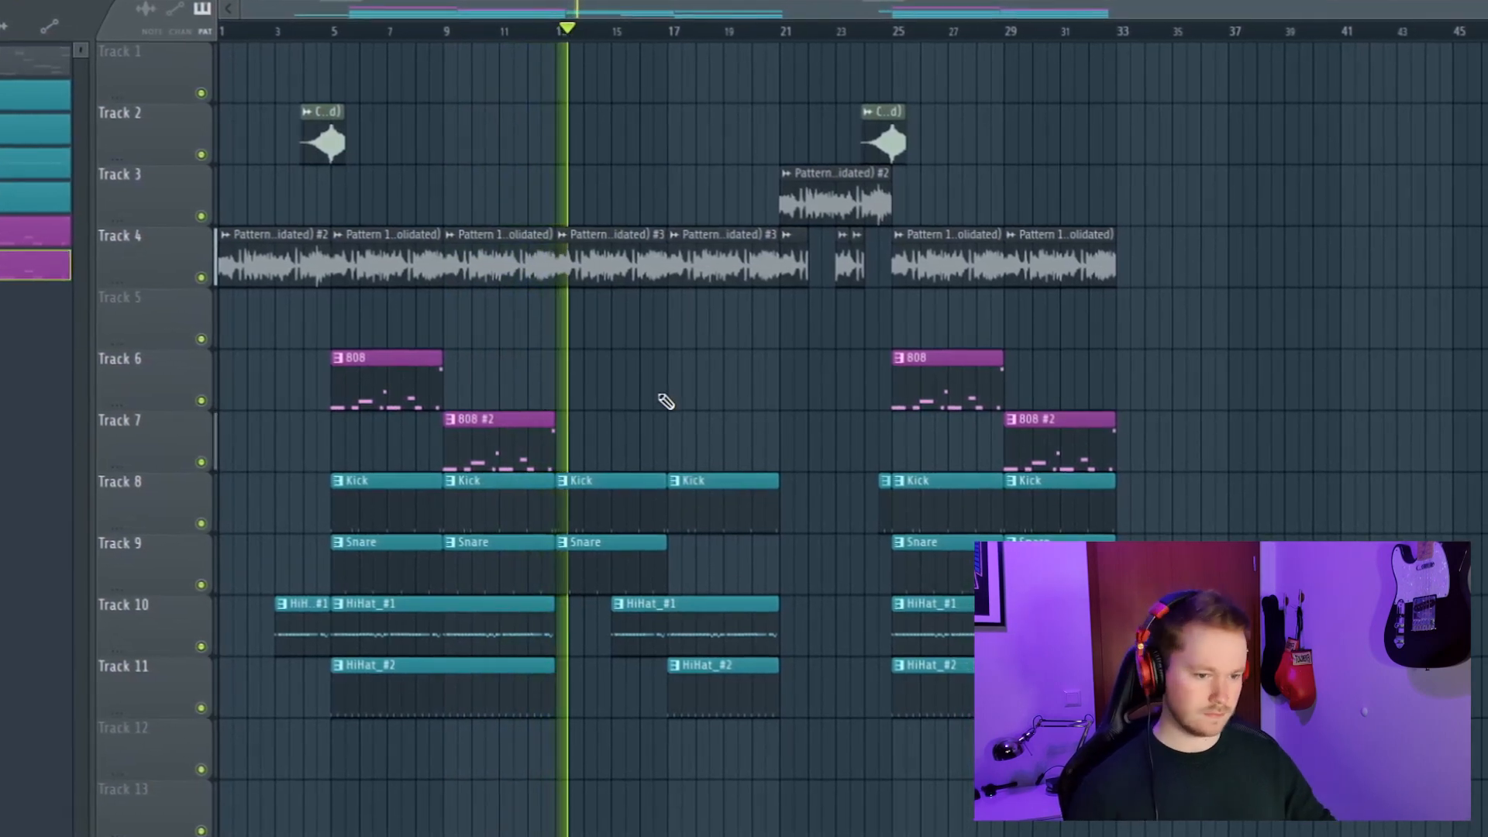
mouse_move(314, 151)
mouse_down()
mouse_move(545, 150)
mouse_move(530, 151)
mouse_up()
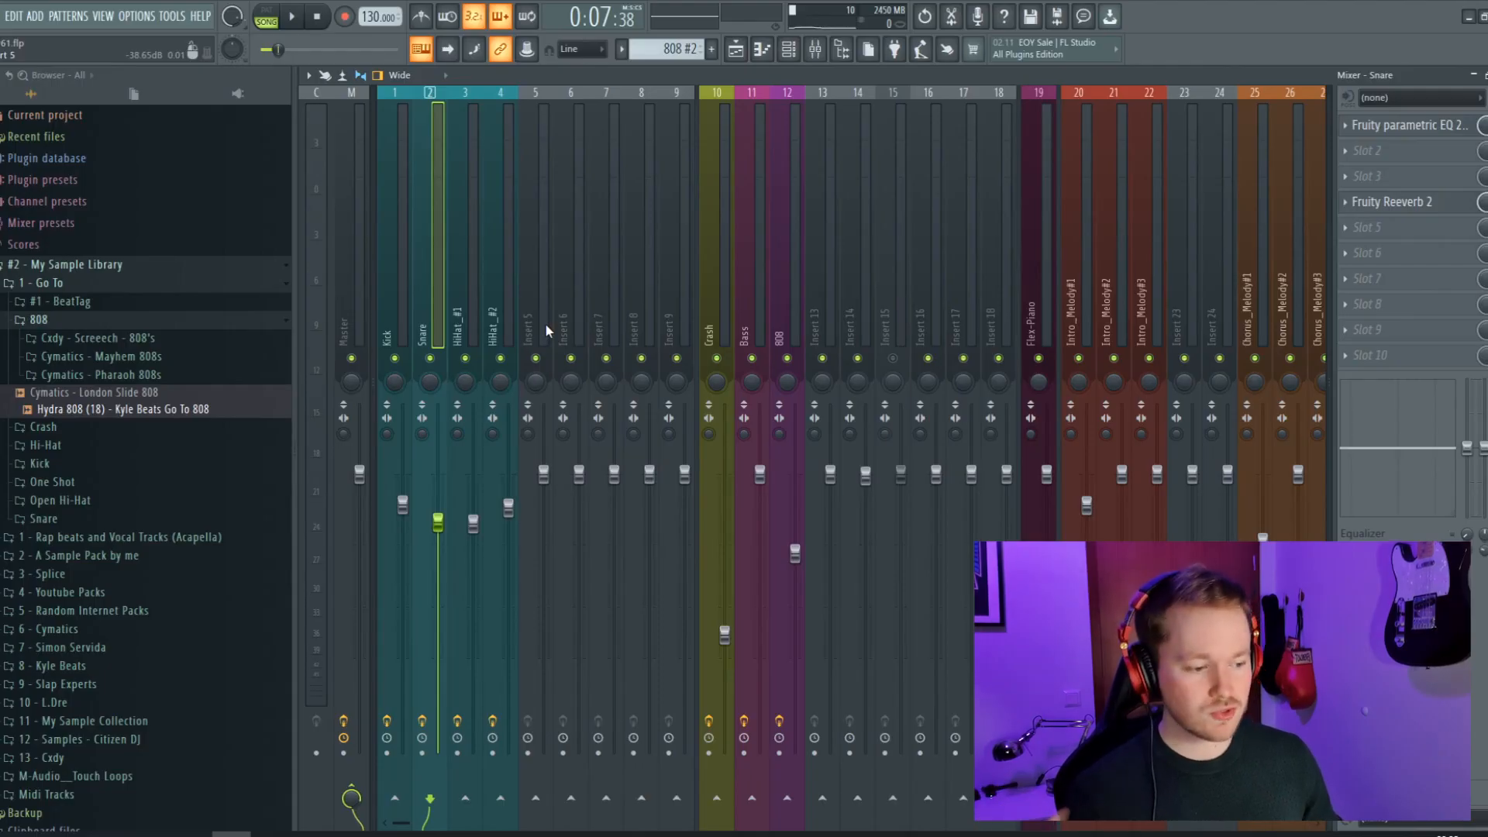
Insert Cymatics Diablo in effect slot 2 of the Kick mixer track
click(398, 305)
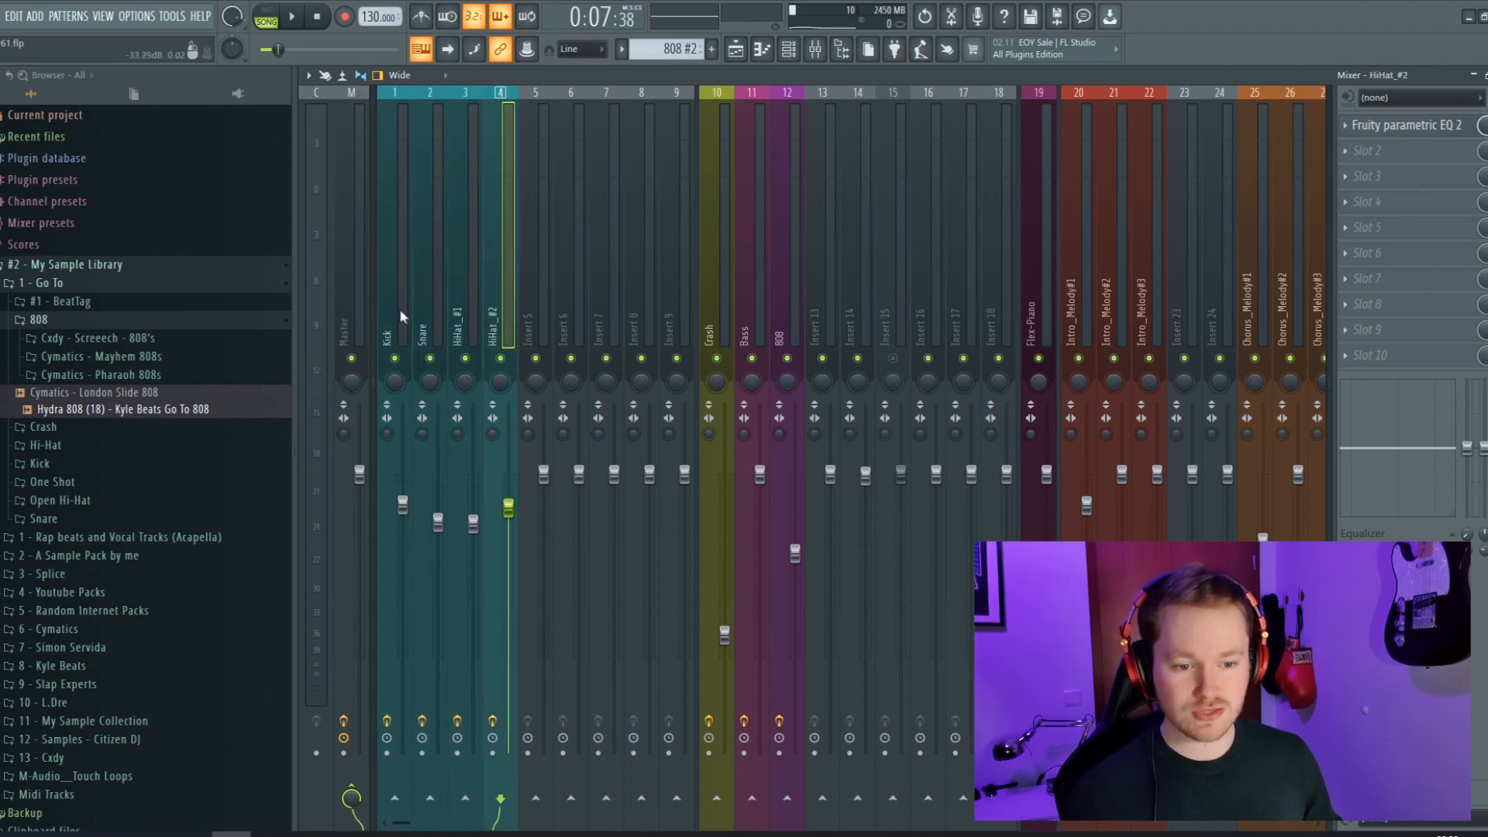
click(789, 49)
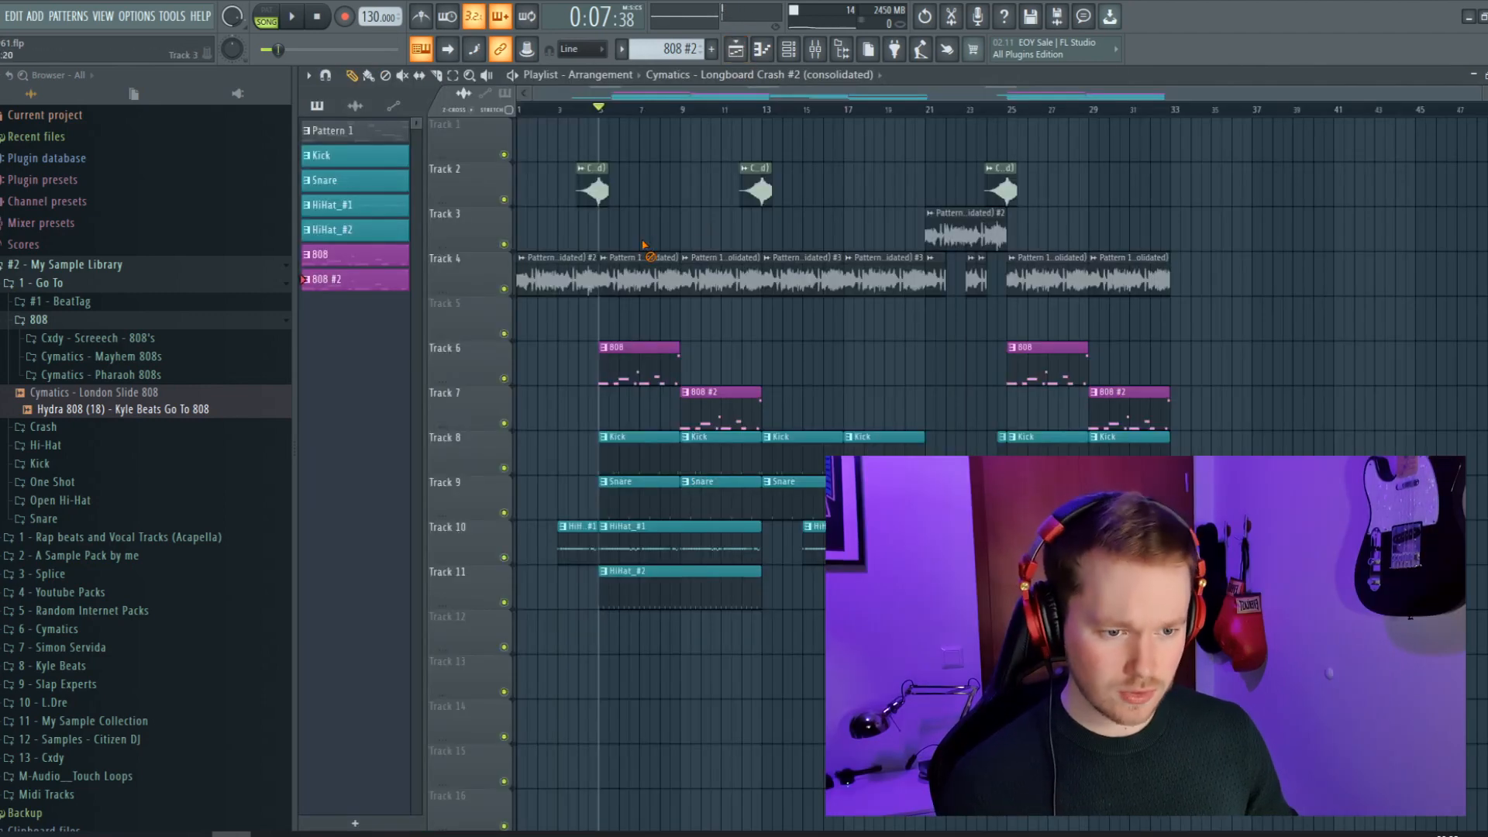
key(space)
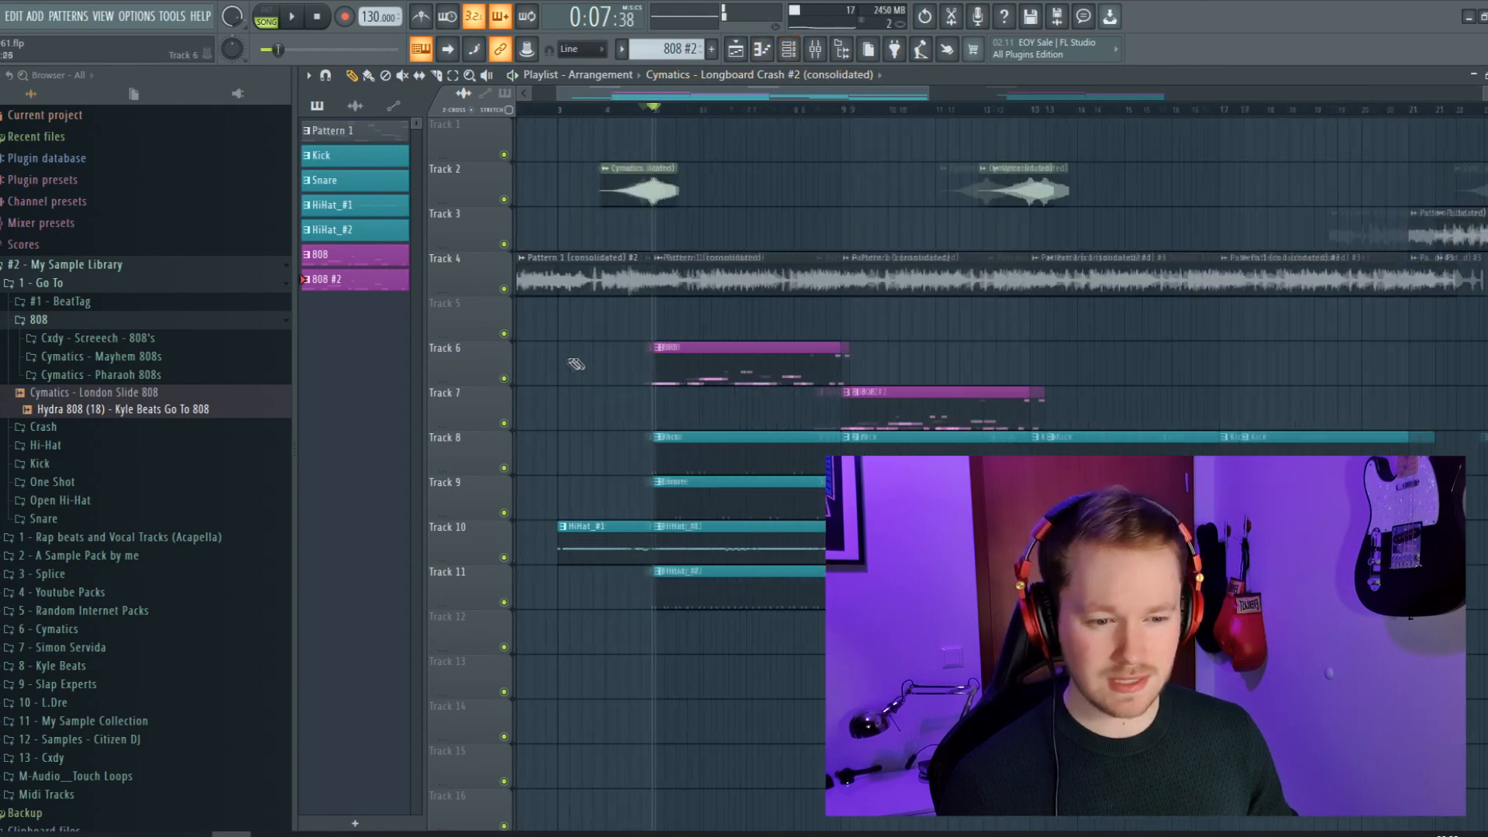
click(788, 49)
click(1364, 151)
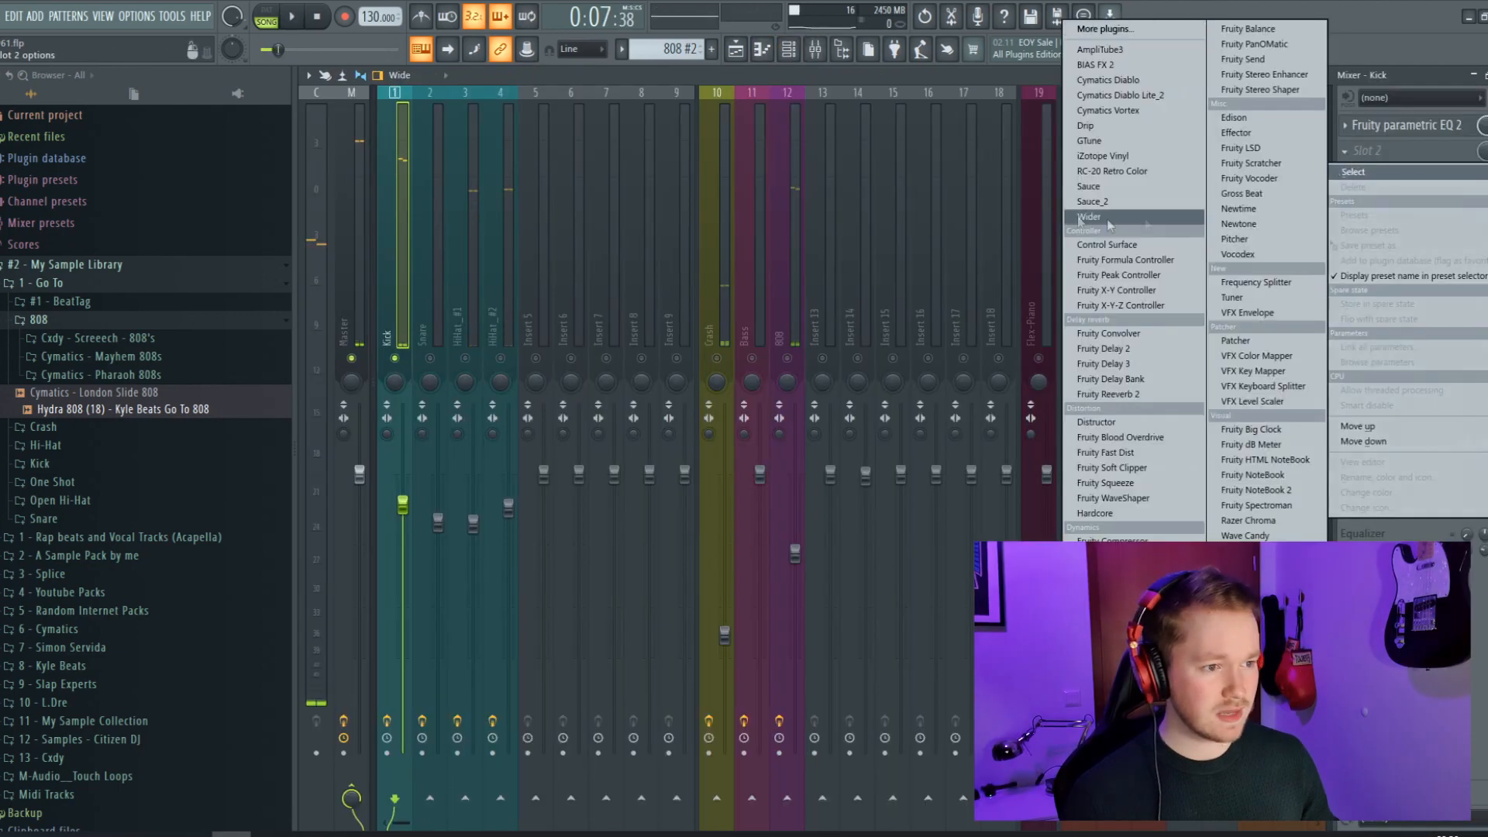
click(1129, 82)
Read the descriptions of Diablo's Punch, Body, Boost, Sizzle, Heat and Clip controls on the cymatics.fm page in the browser
scroll(1094, 236, down, 5)
scroll(873, 511, down, 2)
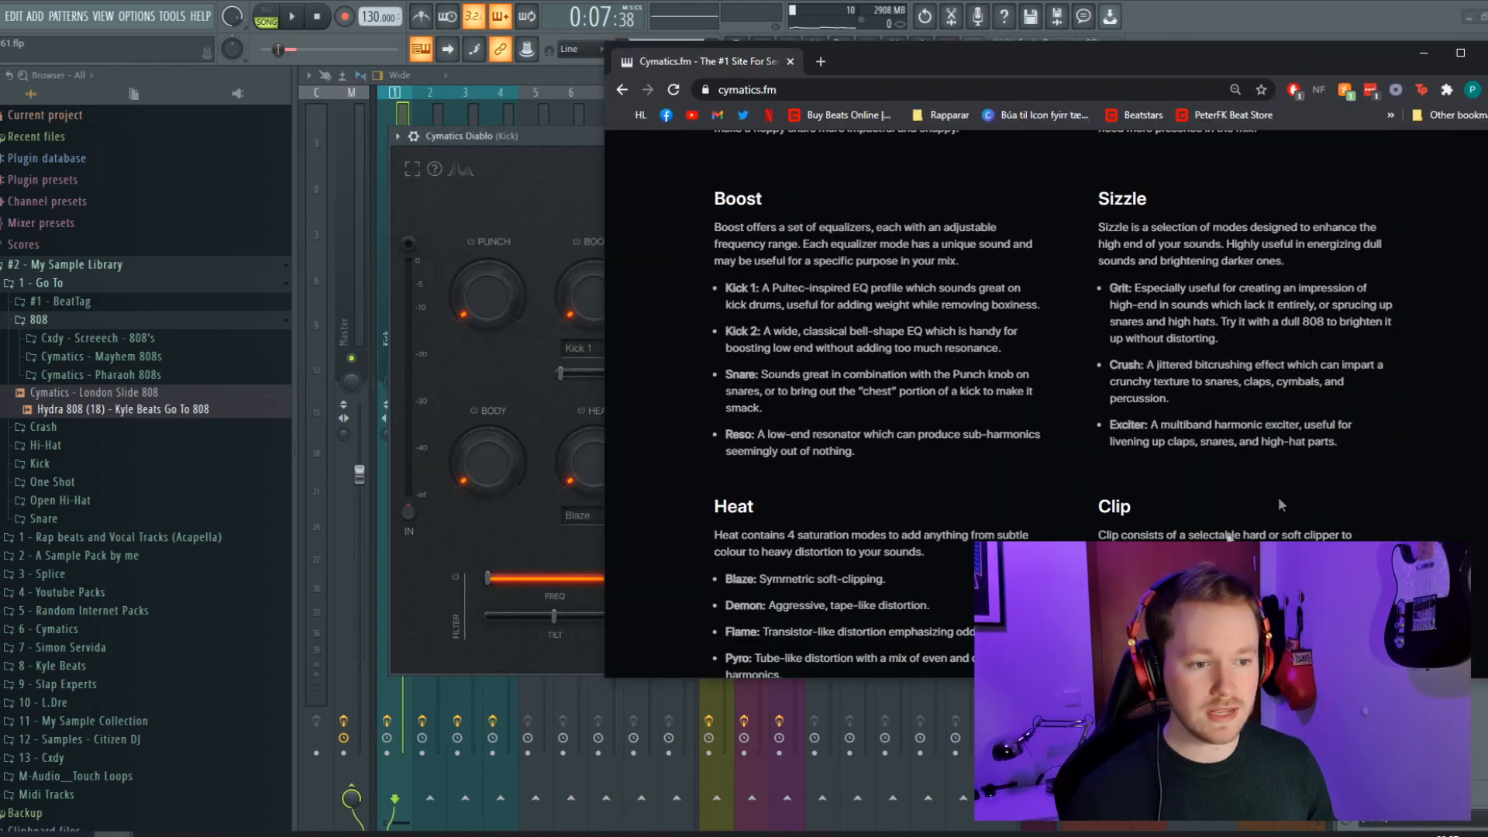
scroll(874, 512, up, 5)
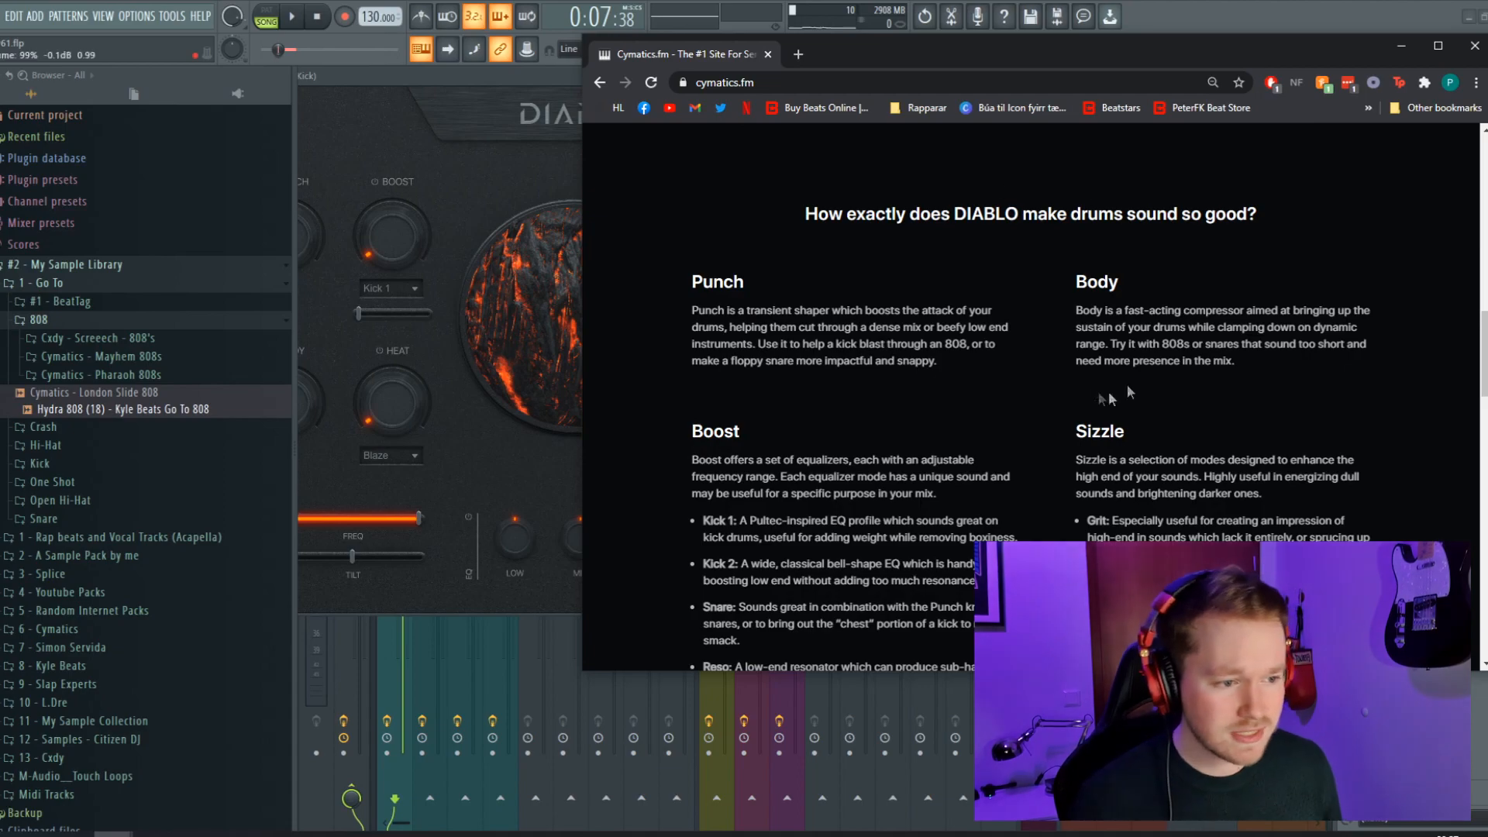
scroll(1099, 380, down, 12)
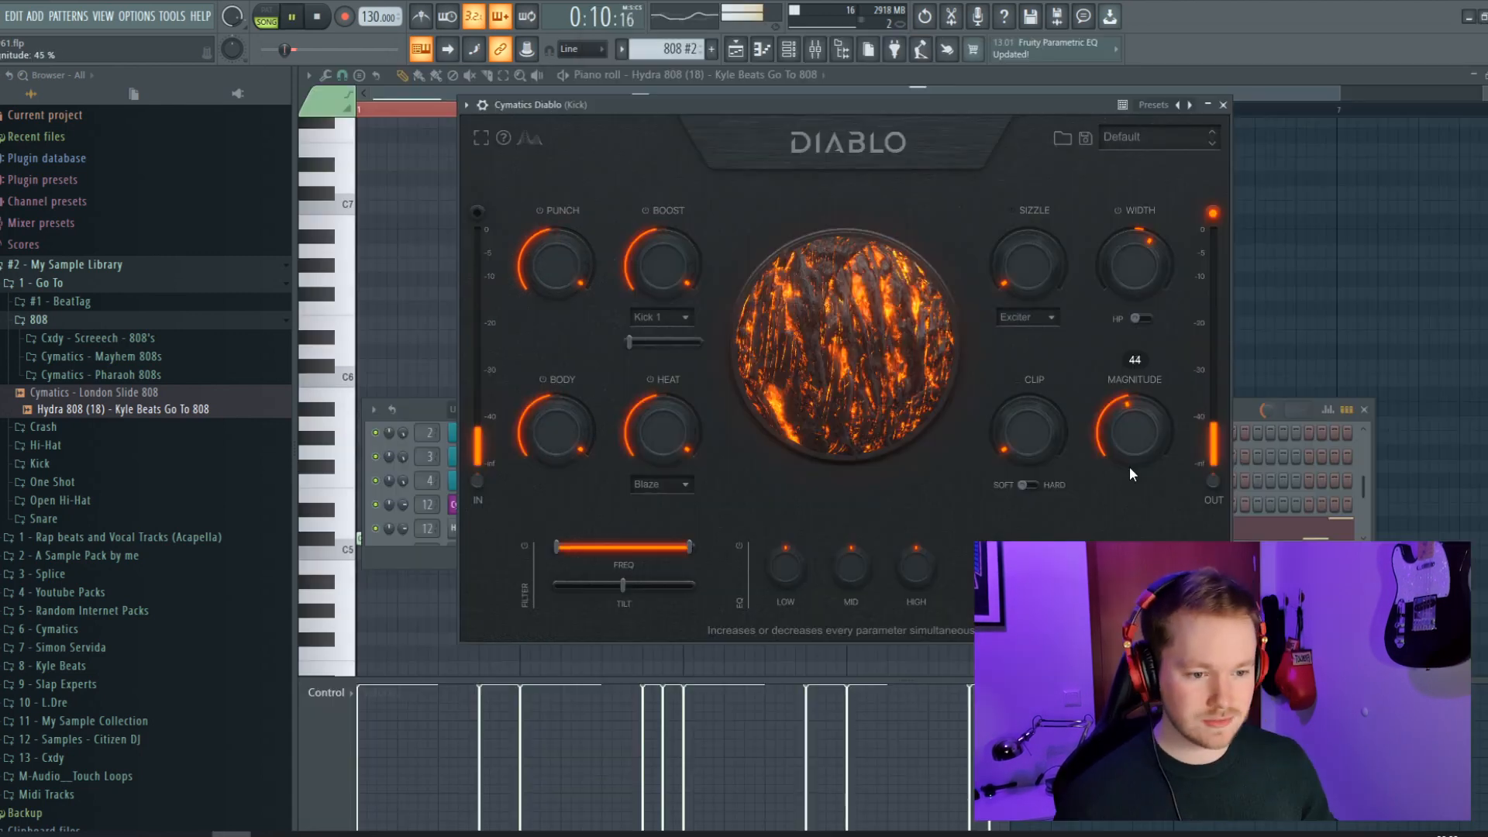
Try different Magnitude and Width amounts in the Kick track's Diablo
drag(1128, 467, 1127, 406)
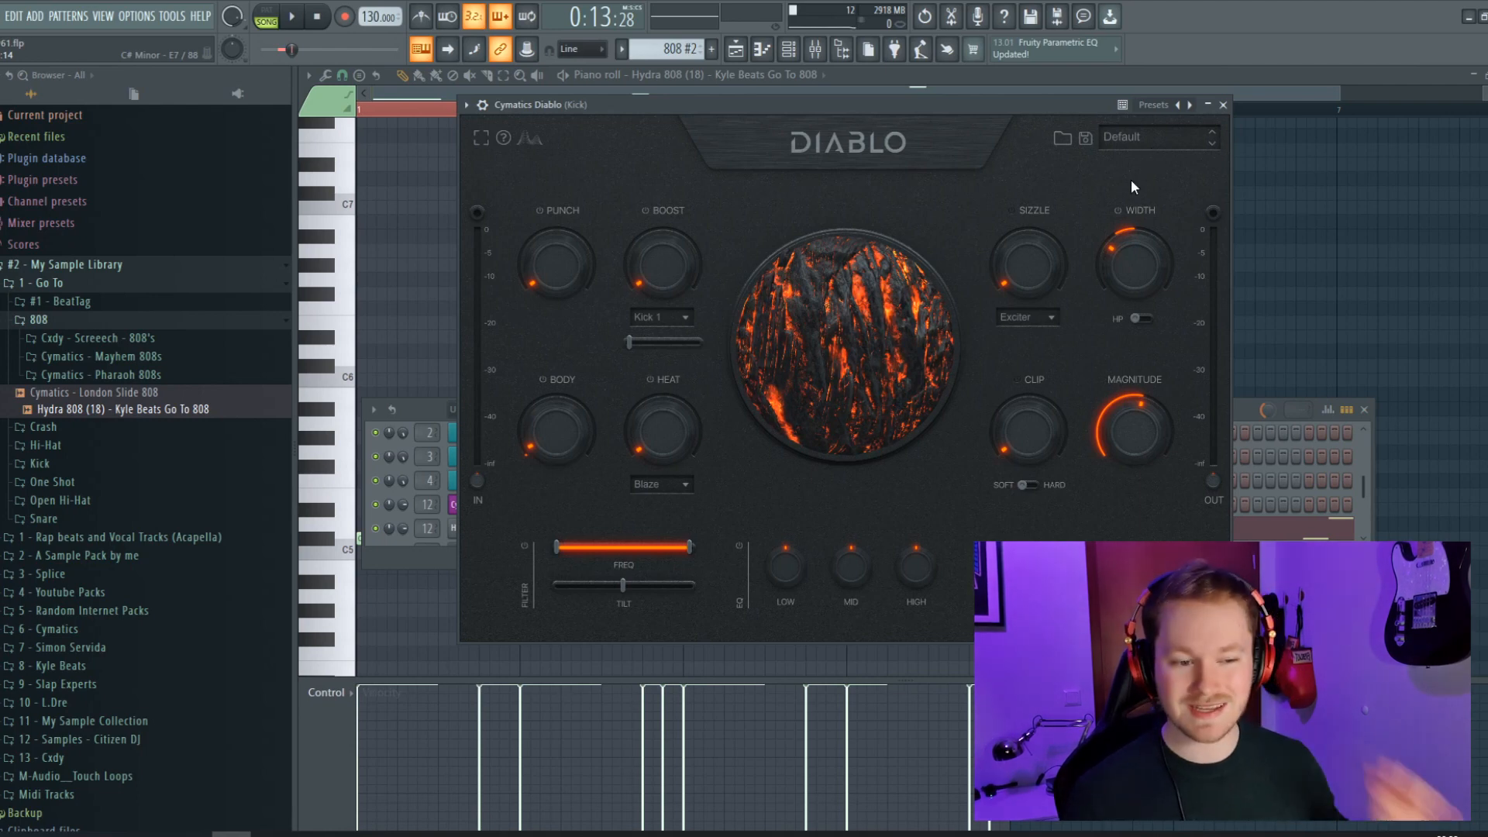
drag(1161, 437, 1161, 436)
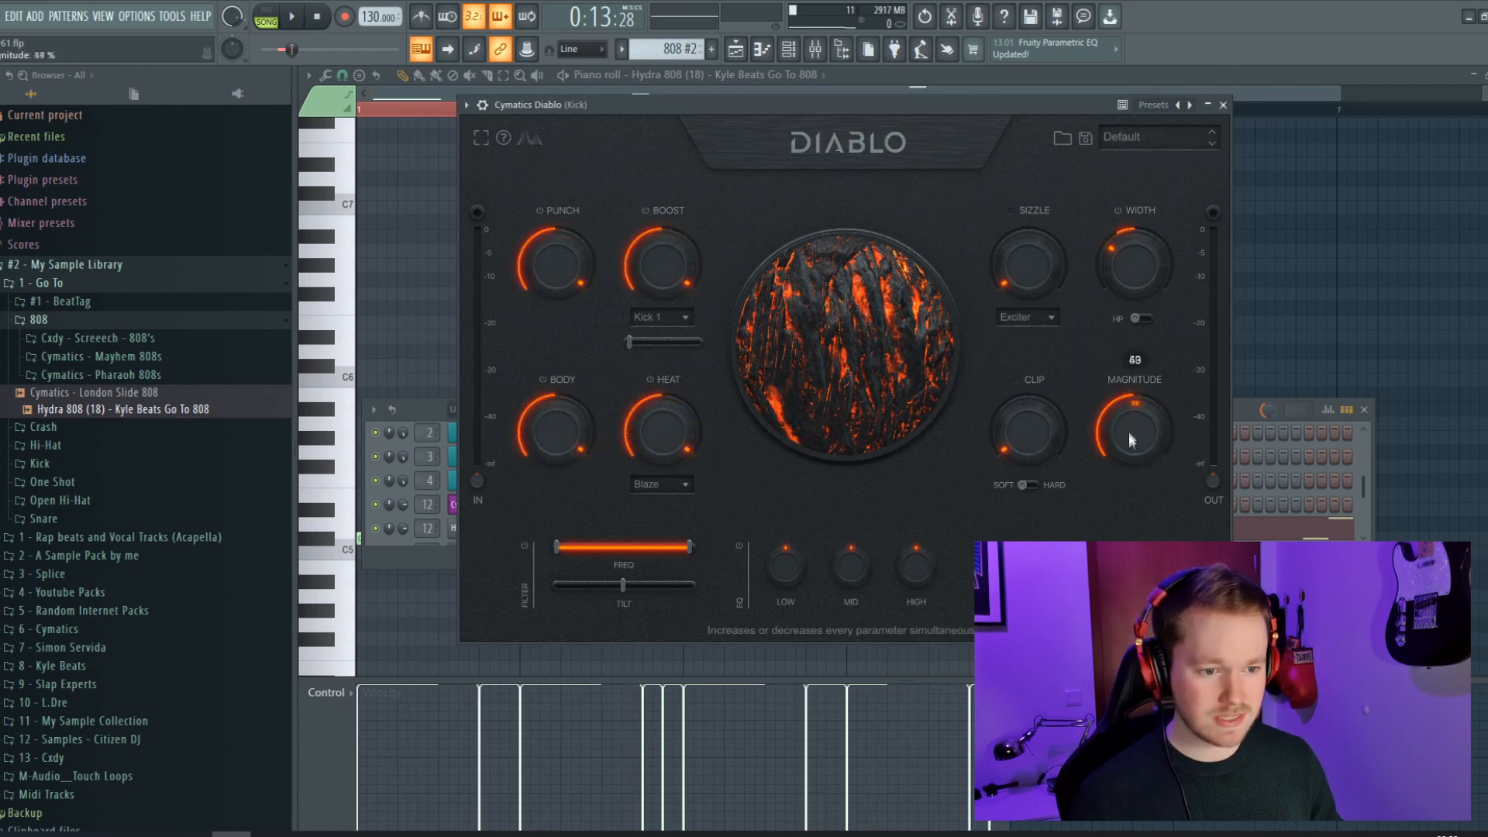
drag(1132, 425, 1132, 434)
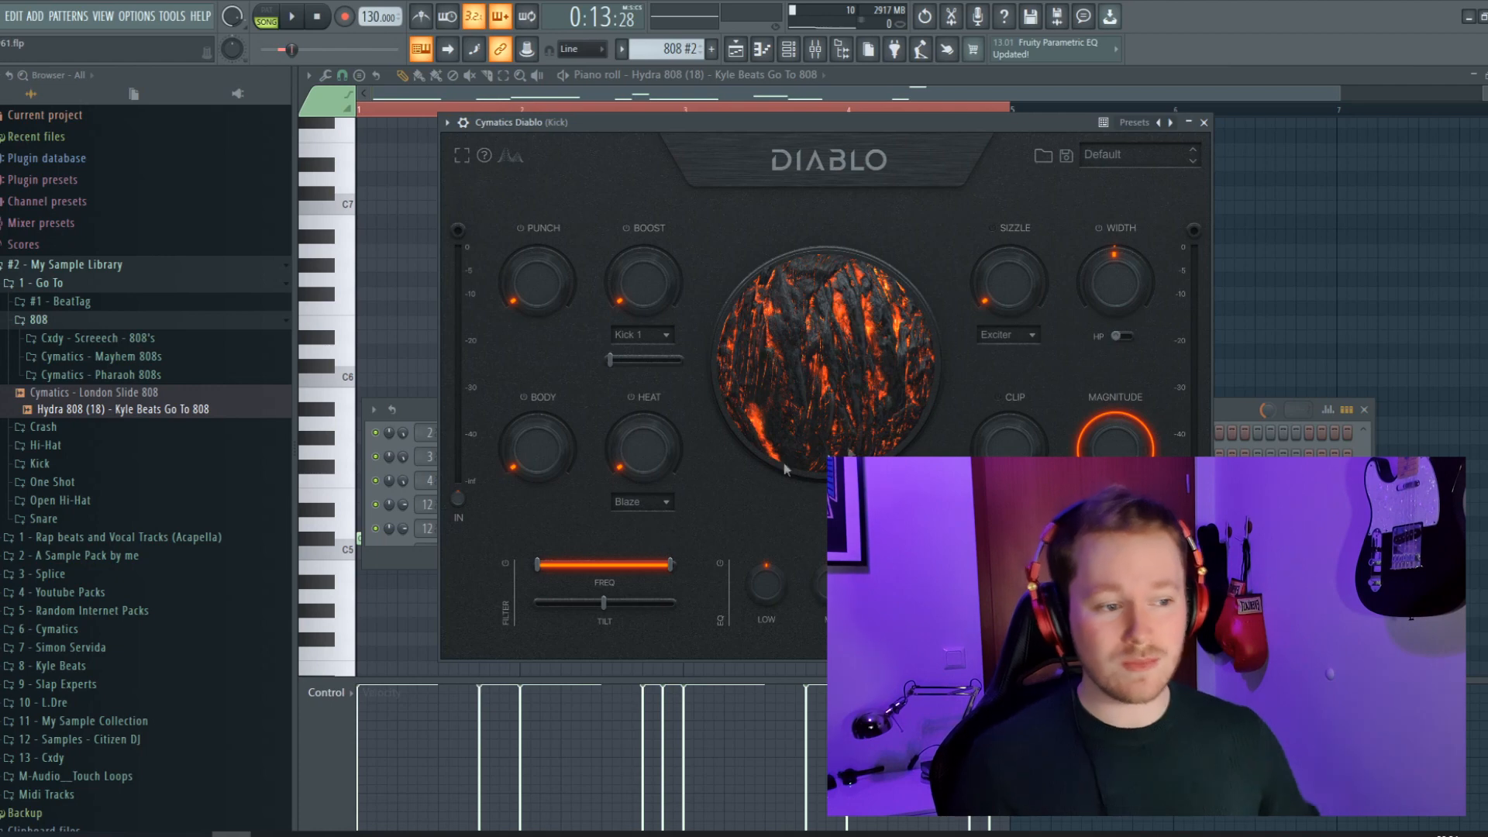
mouse_move(1110, 277)
drag(1109, 276, 1118, 277)
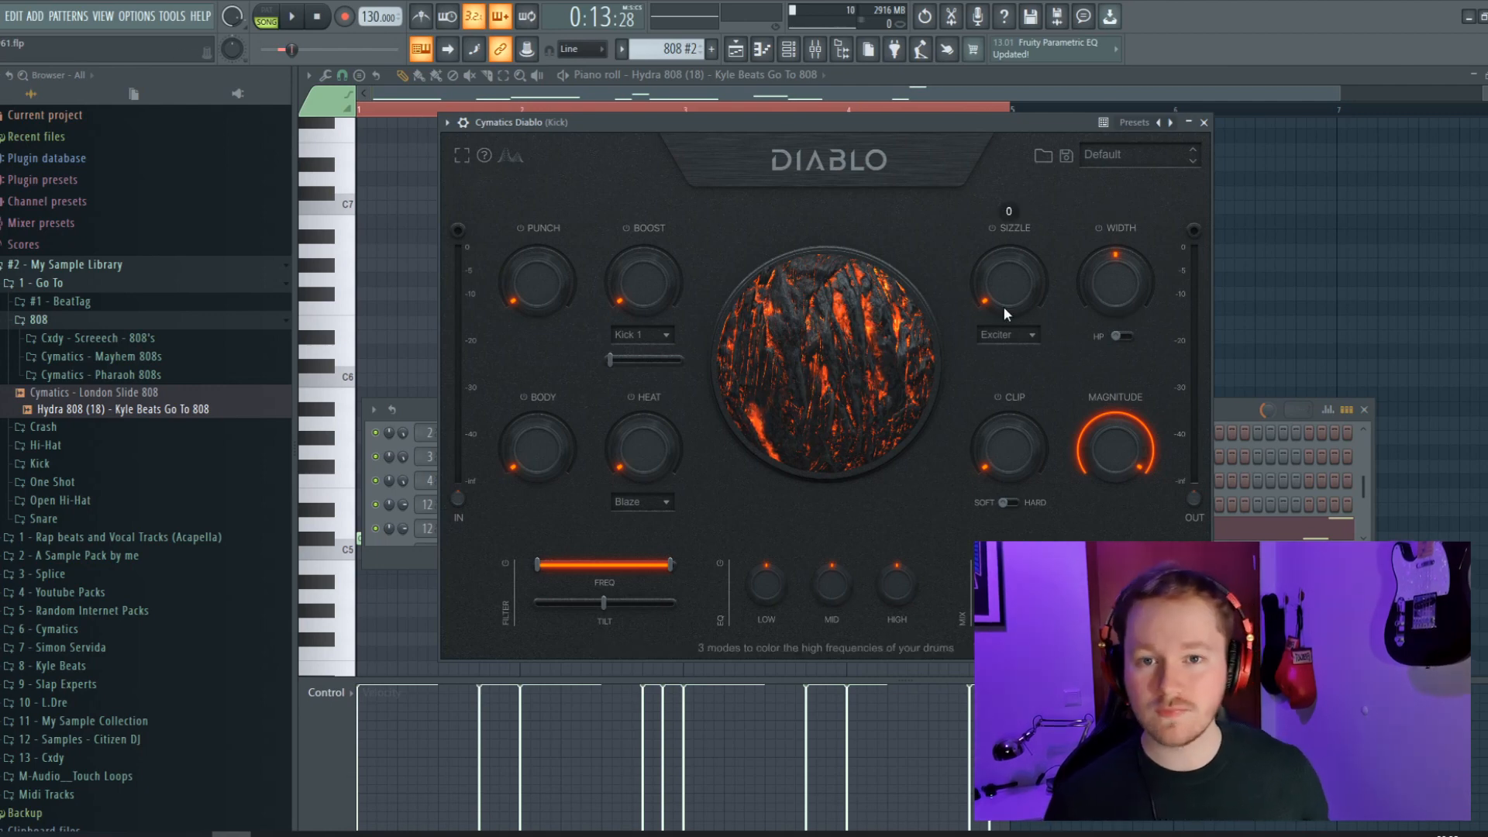
Load the KICK - Punch factory preset in the Kick track's Diablo and bring up the mixer
drag(839, 132, 797, 139)
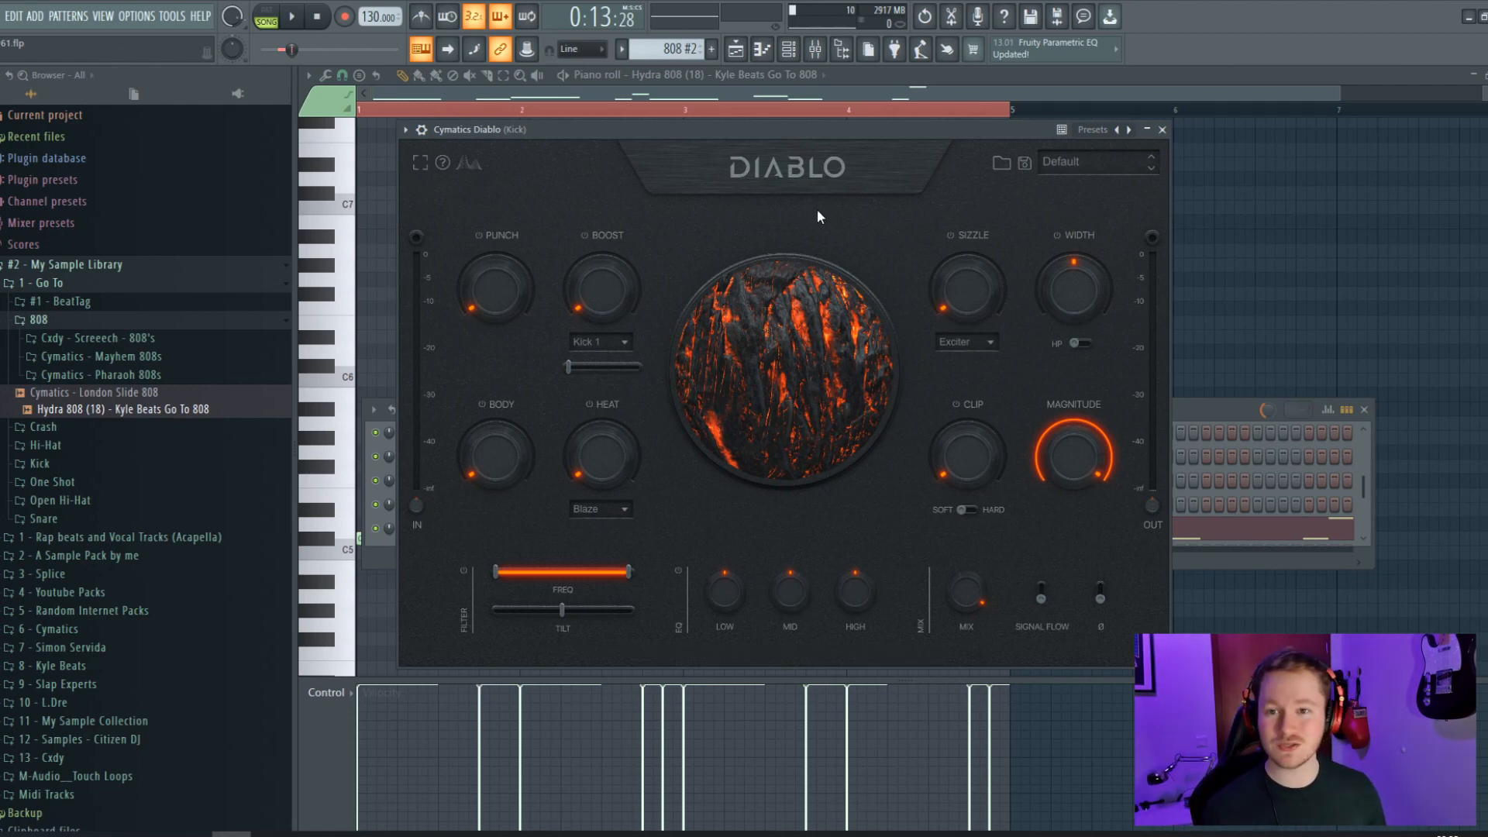
click(1102, 160)
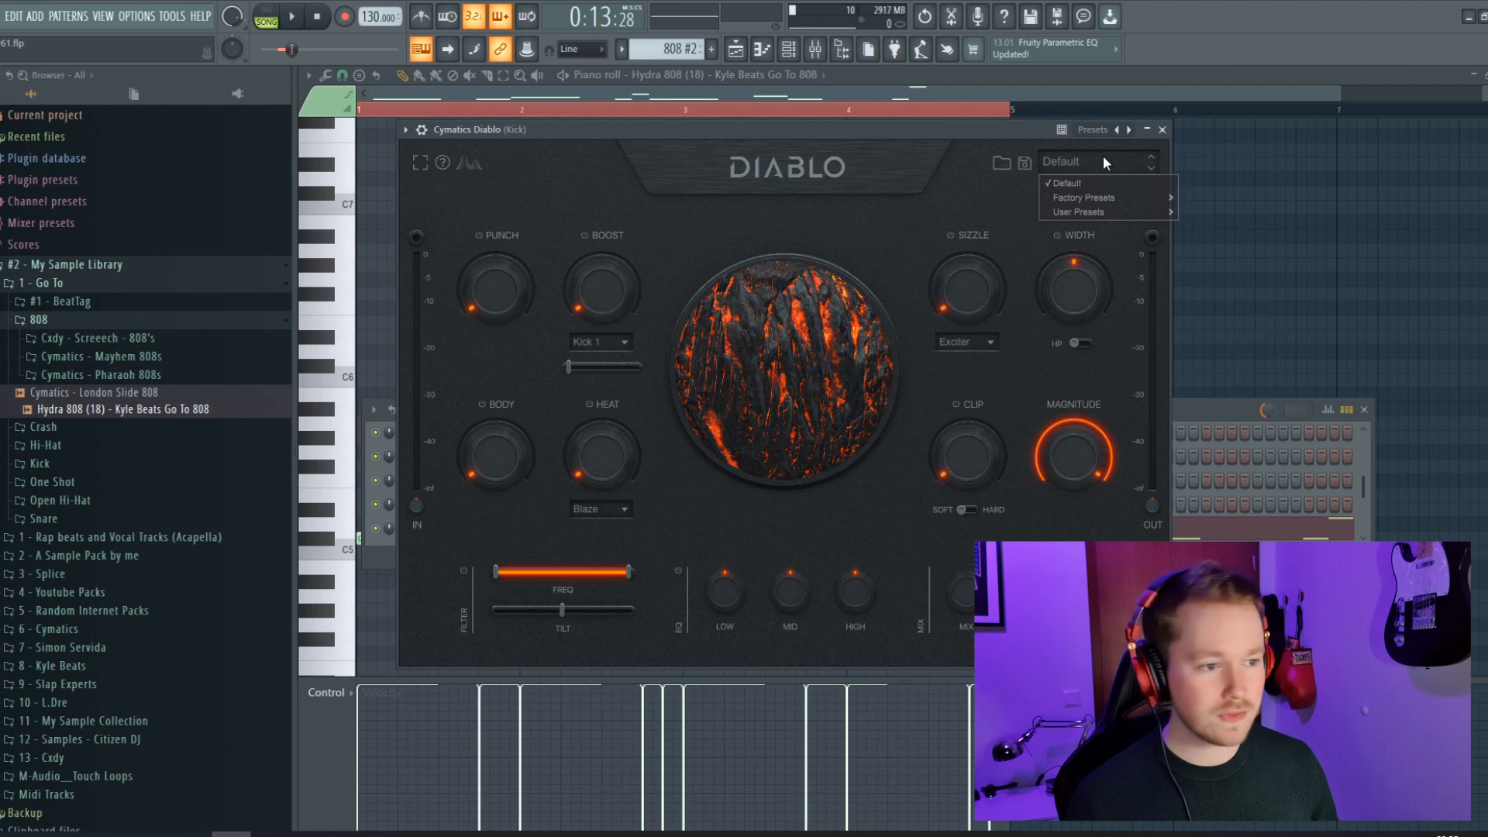
mouse_move(1088, 194)
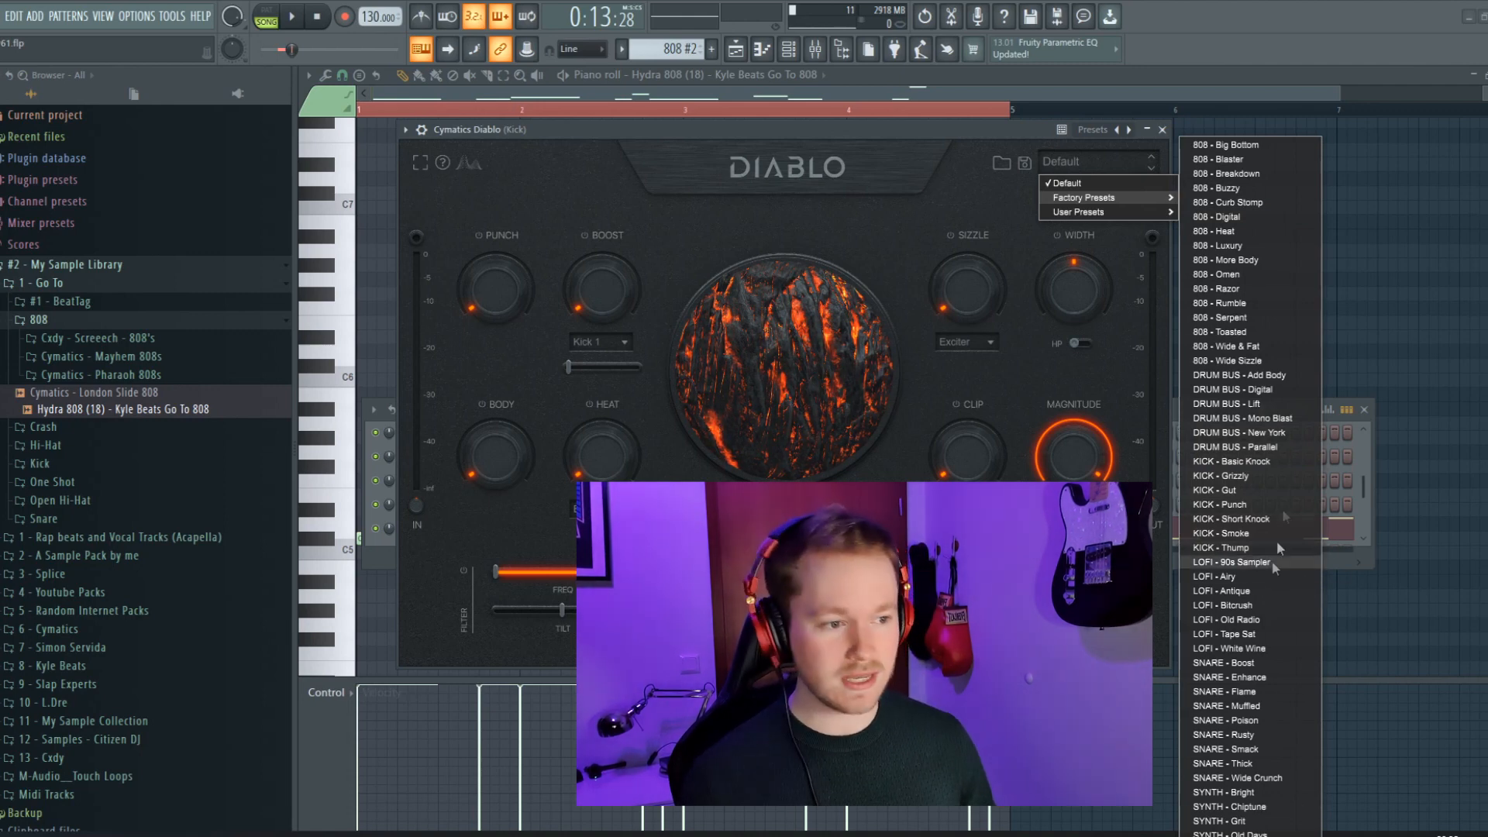
click(1251, 502)
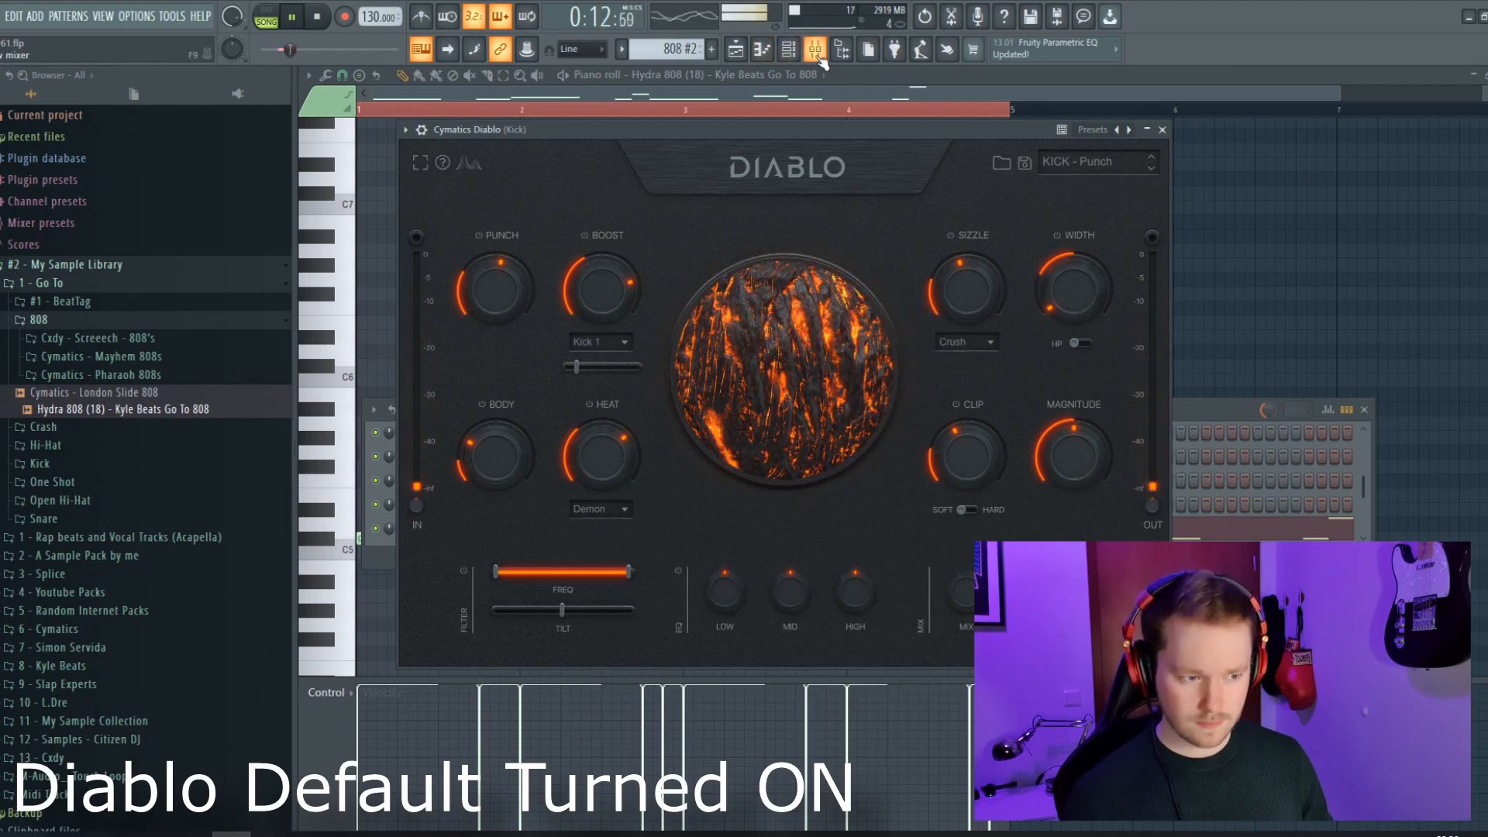
click(816, 51)
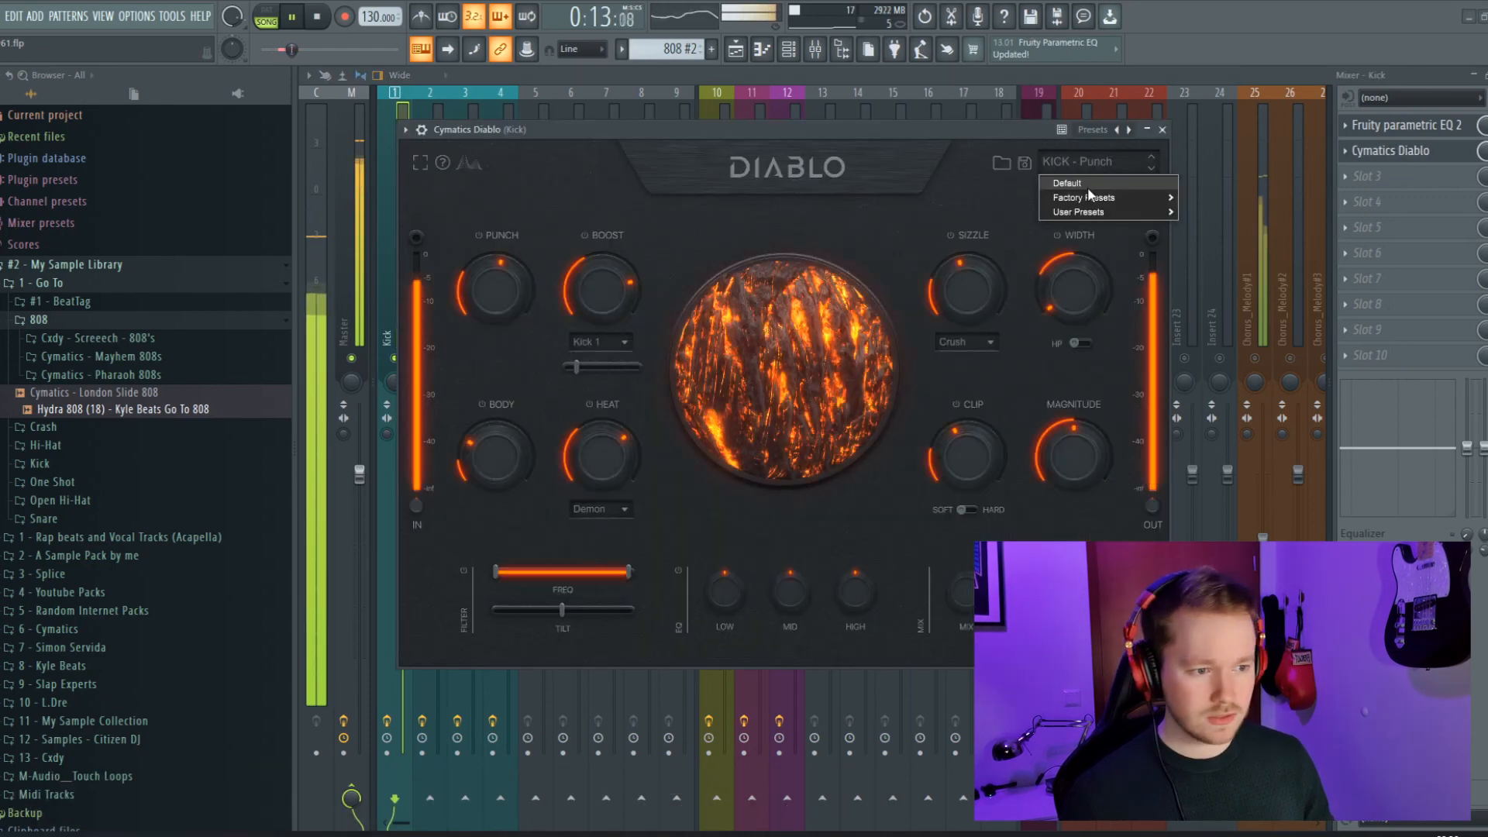
Audition Diablo's KICK - Smoke and KICK - Thump factory presets on the kick, dismissing the plugin's tip
mouse_move(1089, 197)
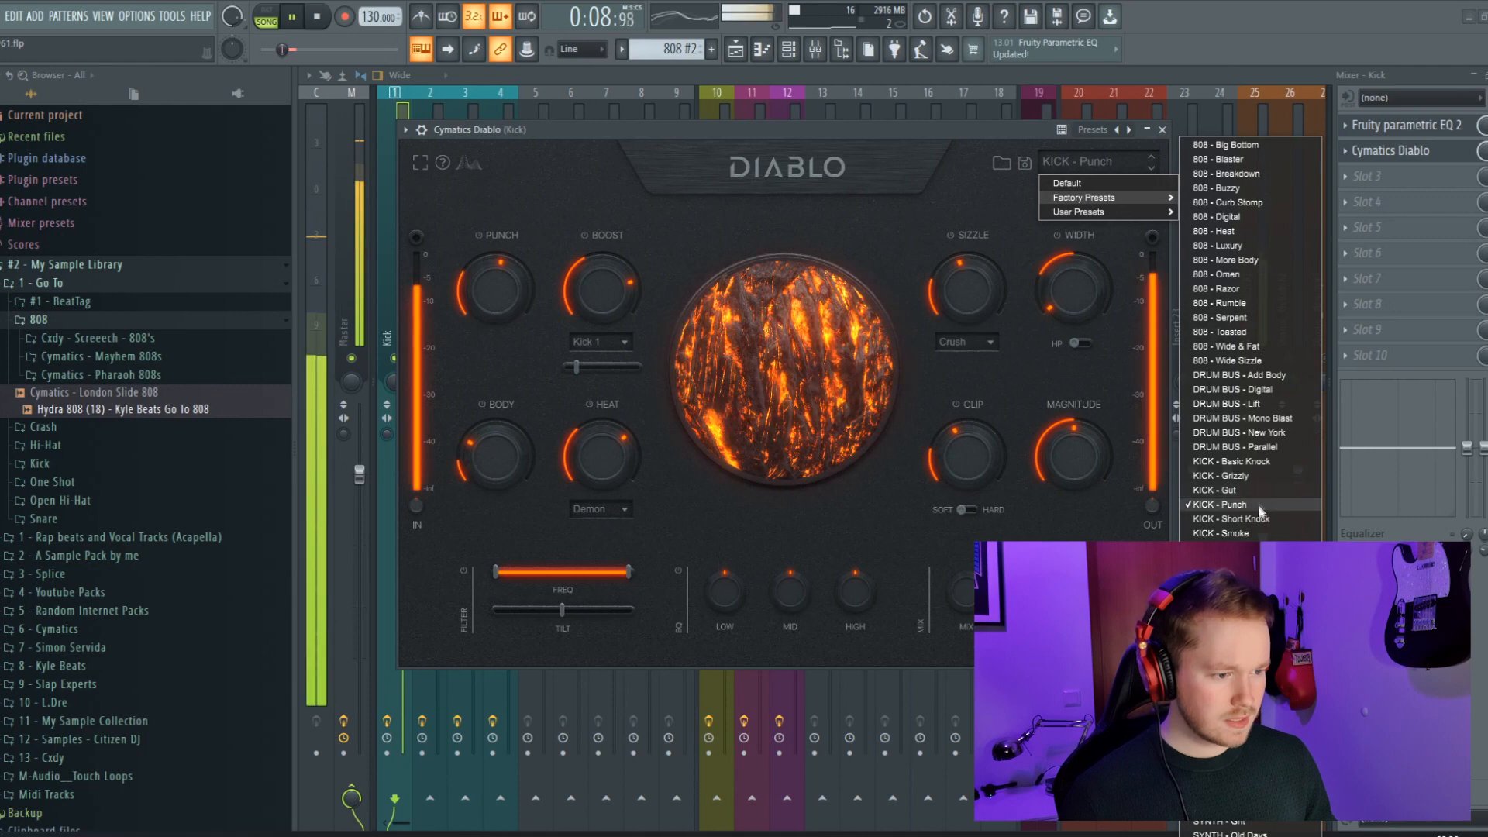
click(1261, 535)
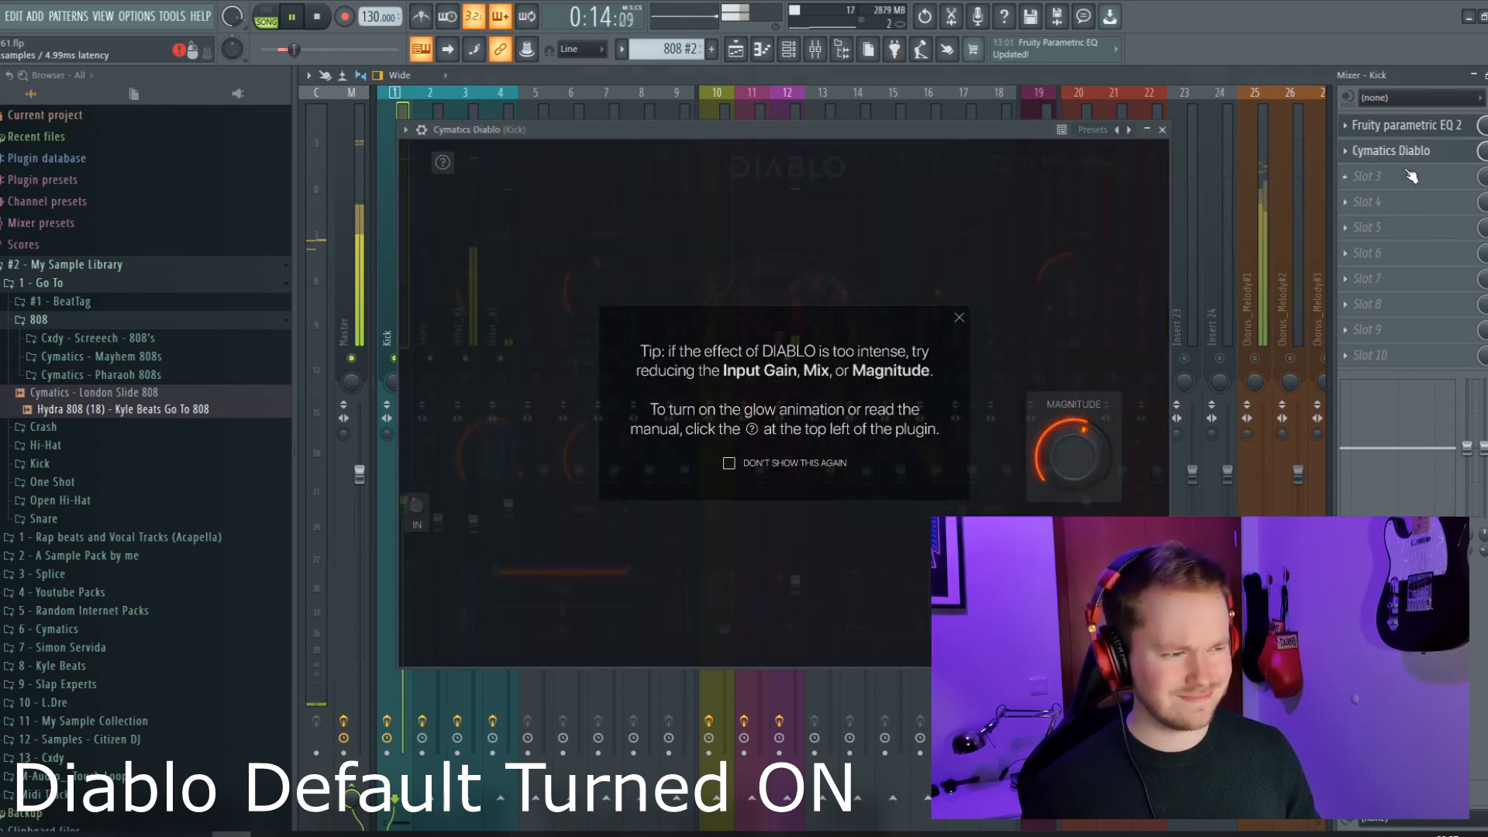
click(1407, 151)
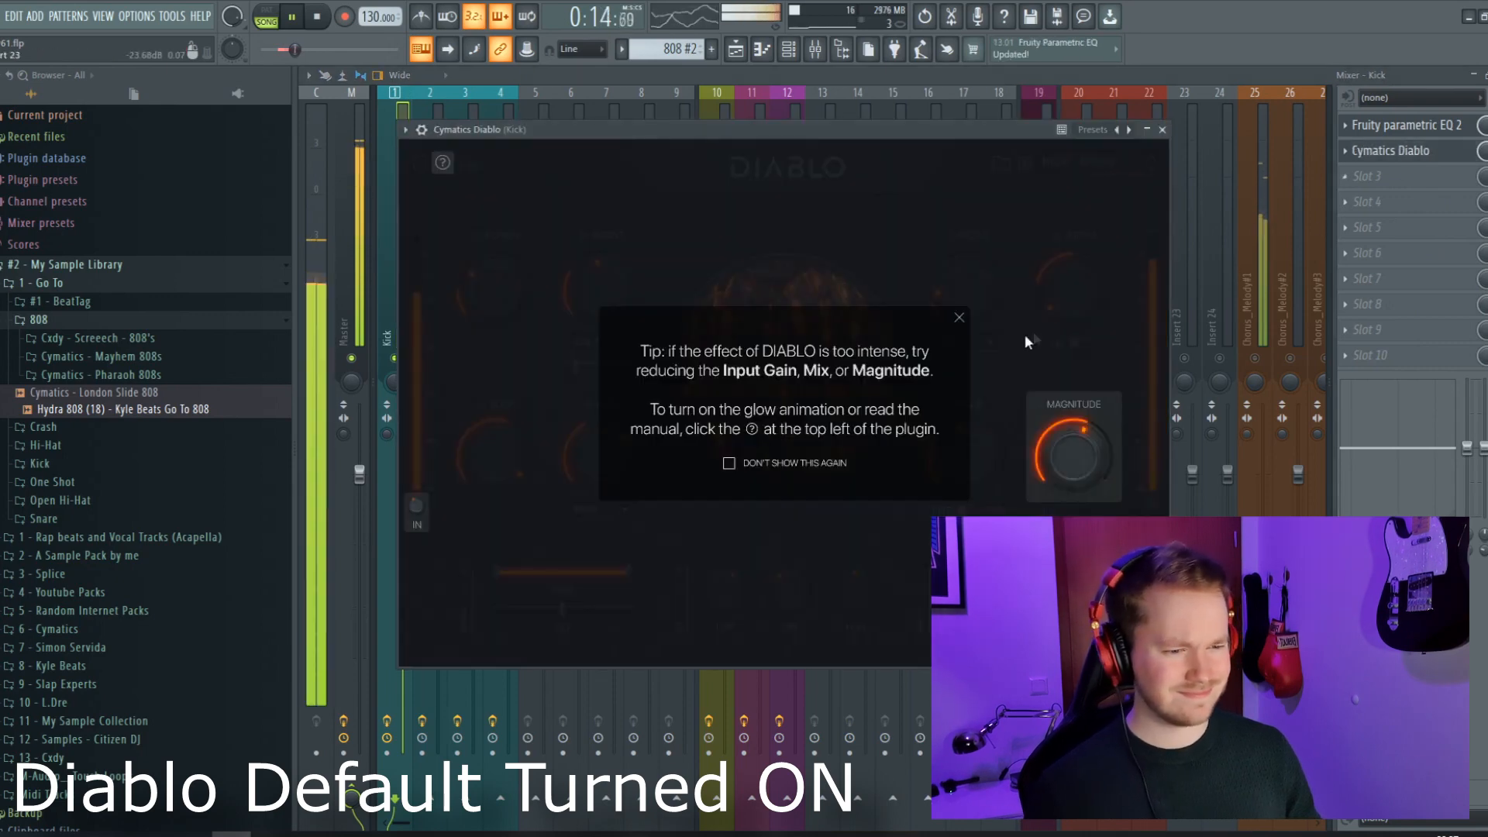
click(960, 317)
click(1127, 168)
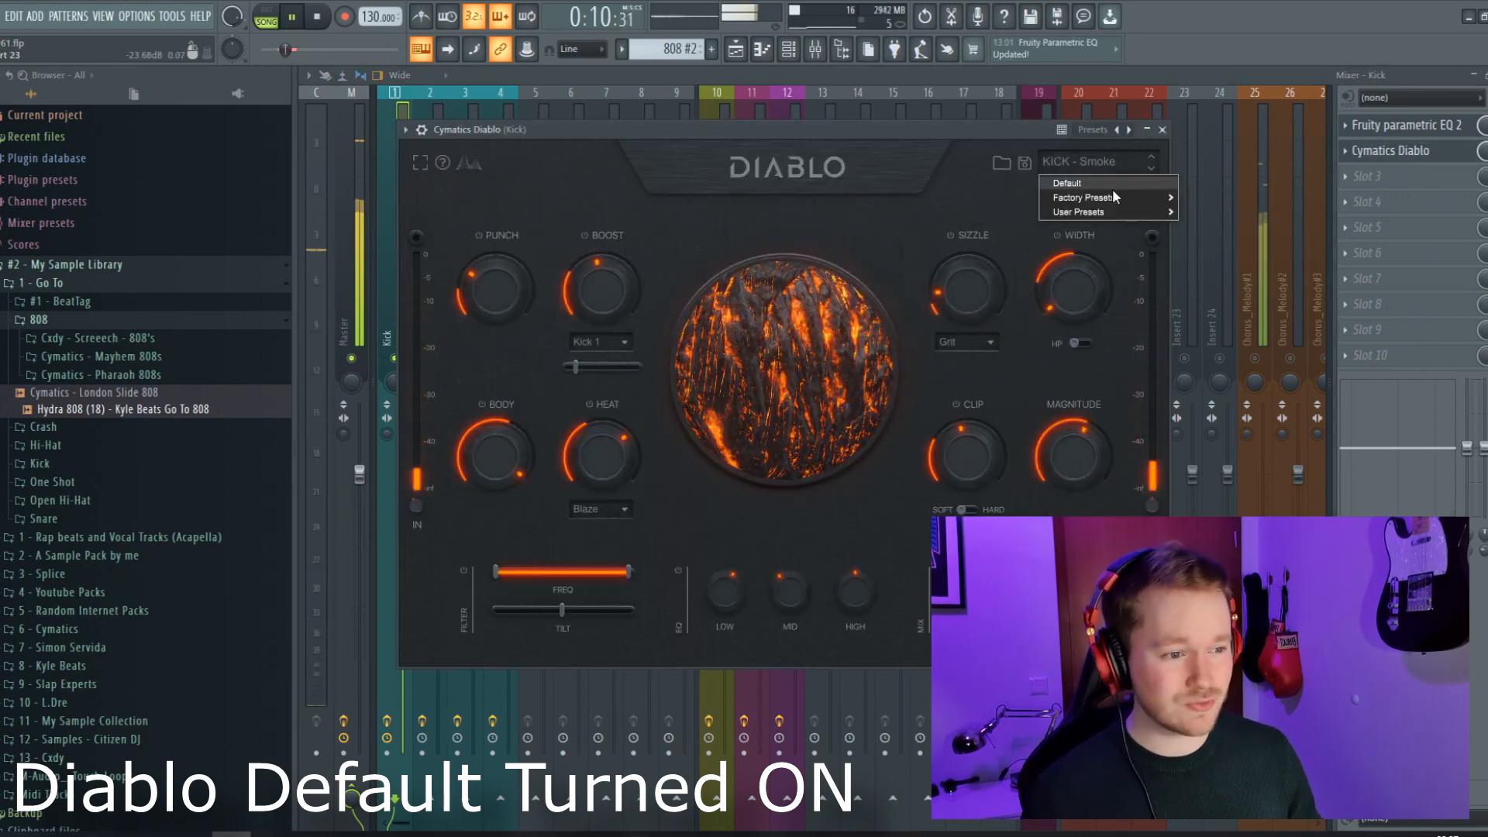
mouse_move(1119, 200)
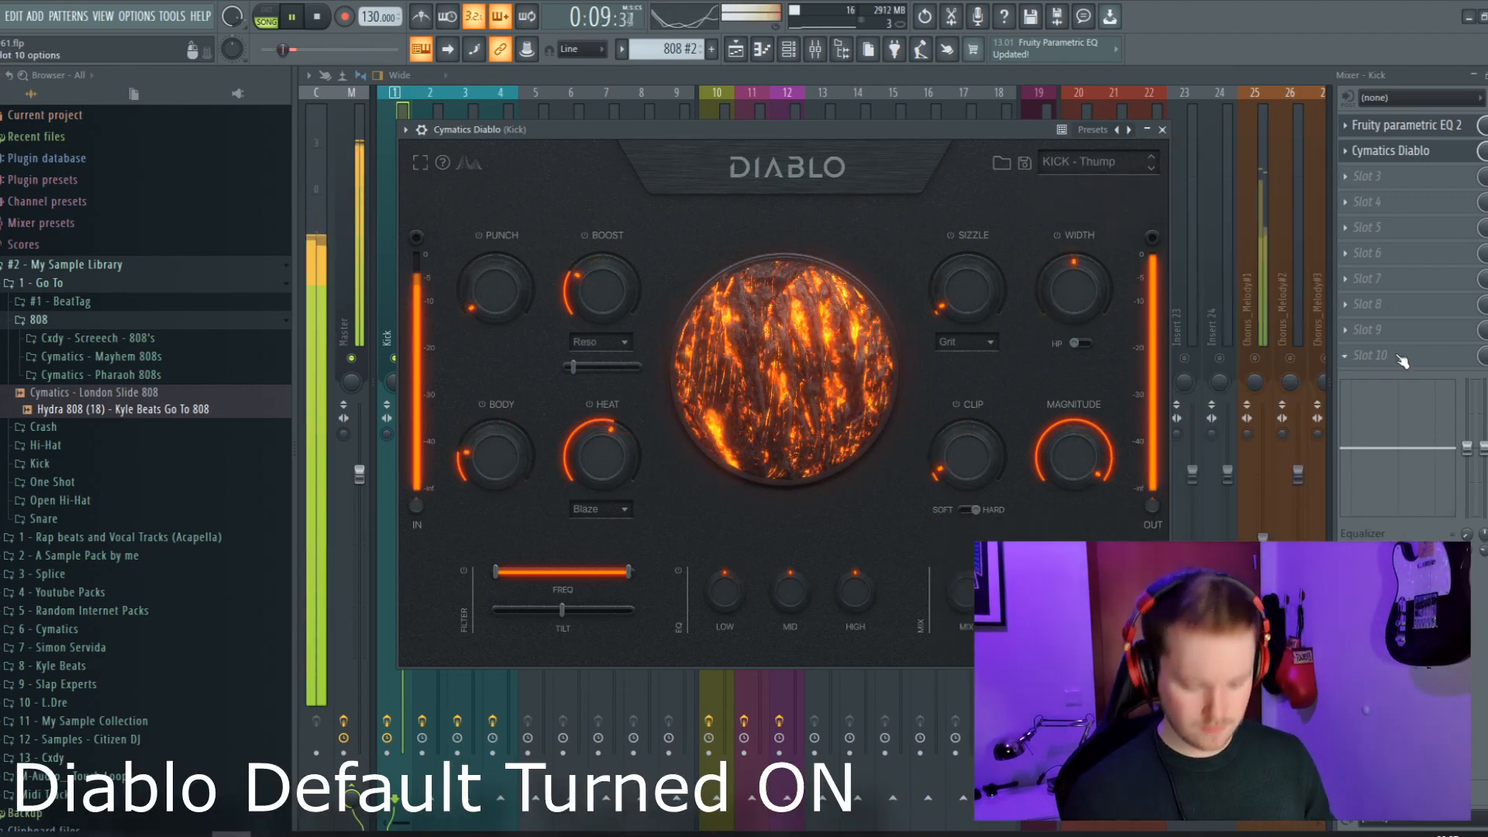
Try out the Magnitude amount in Diablo and switch back to the KICK - Punch factory preset
mouse_move(1067, 463)
mouse_down()
mouse_move(1087, 498)
mouse_move(1082, 458)
mouse_up()
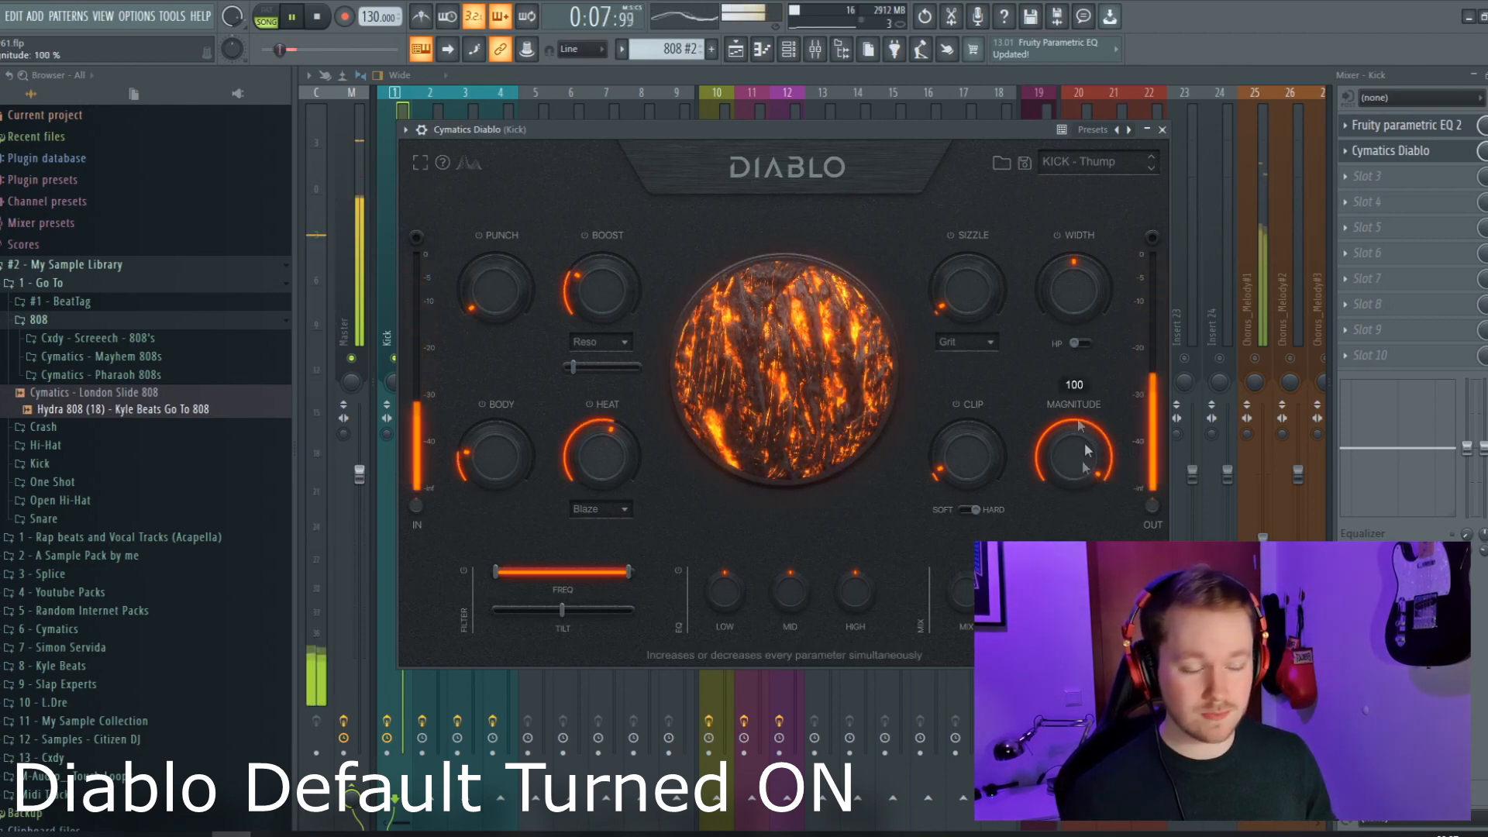
mouse_move(1062, 441)
mouse_down()
mouse_move(1090, 501)
mouse_move(1068, 453)
mouse_up()
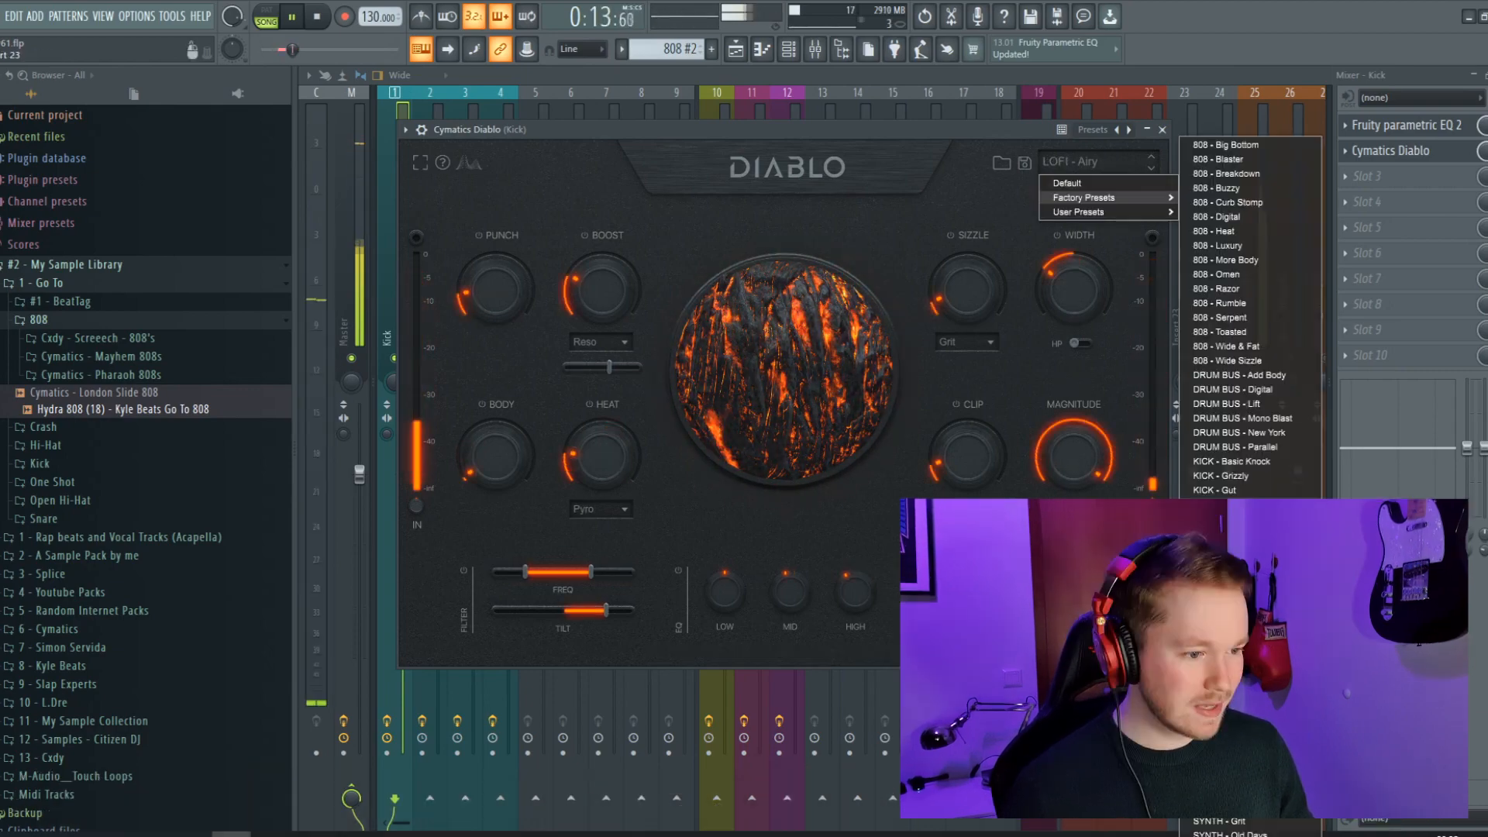
click(1364, 542)
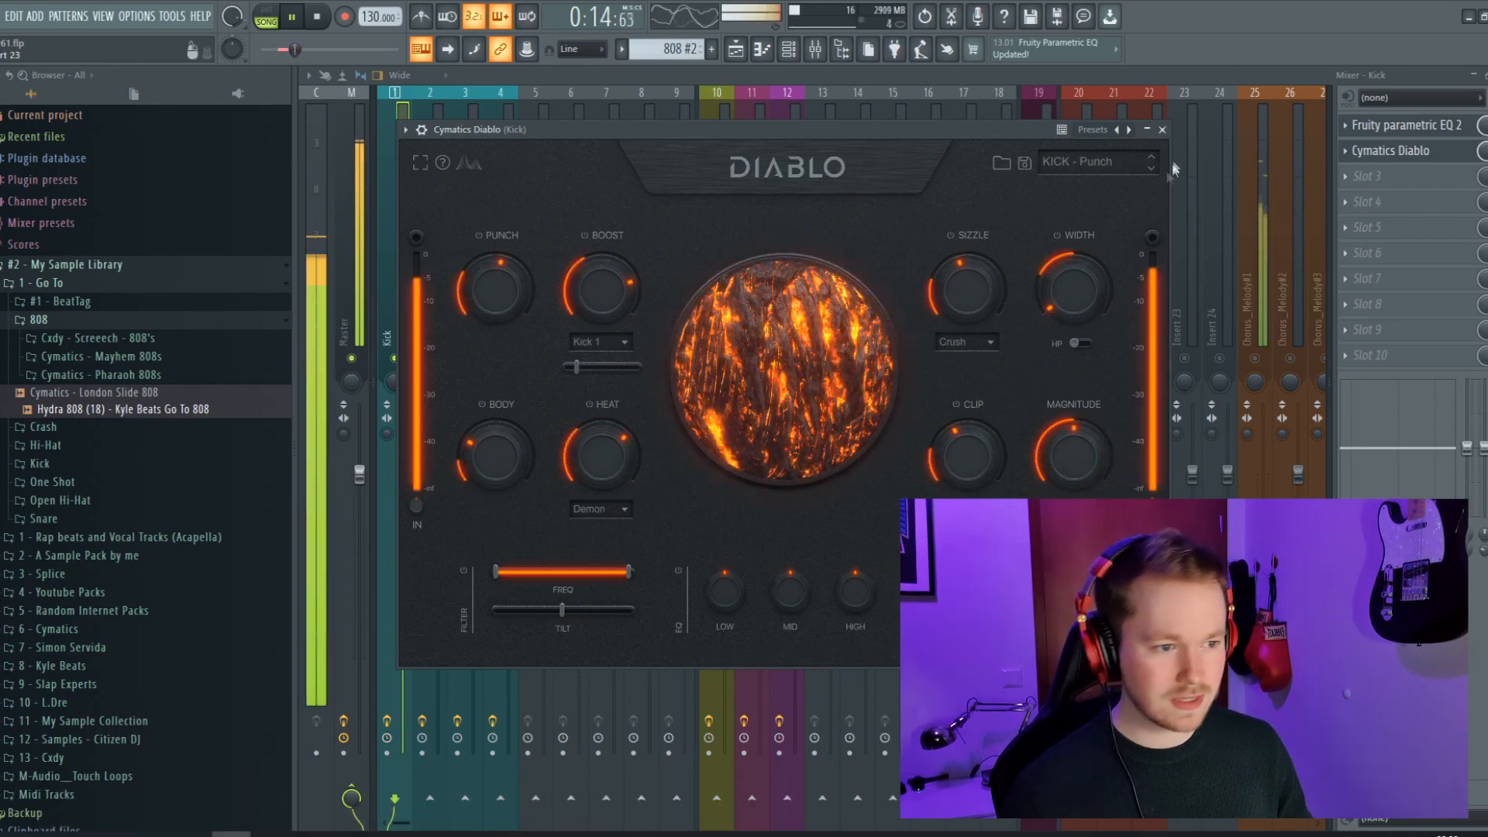
Close the Kick's Diablo and add Cymatics Diablo to the second effect slot of the Snare mixer track
click(1163, 130)
click(438, 314)
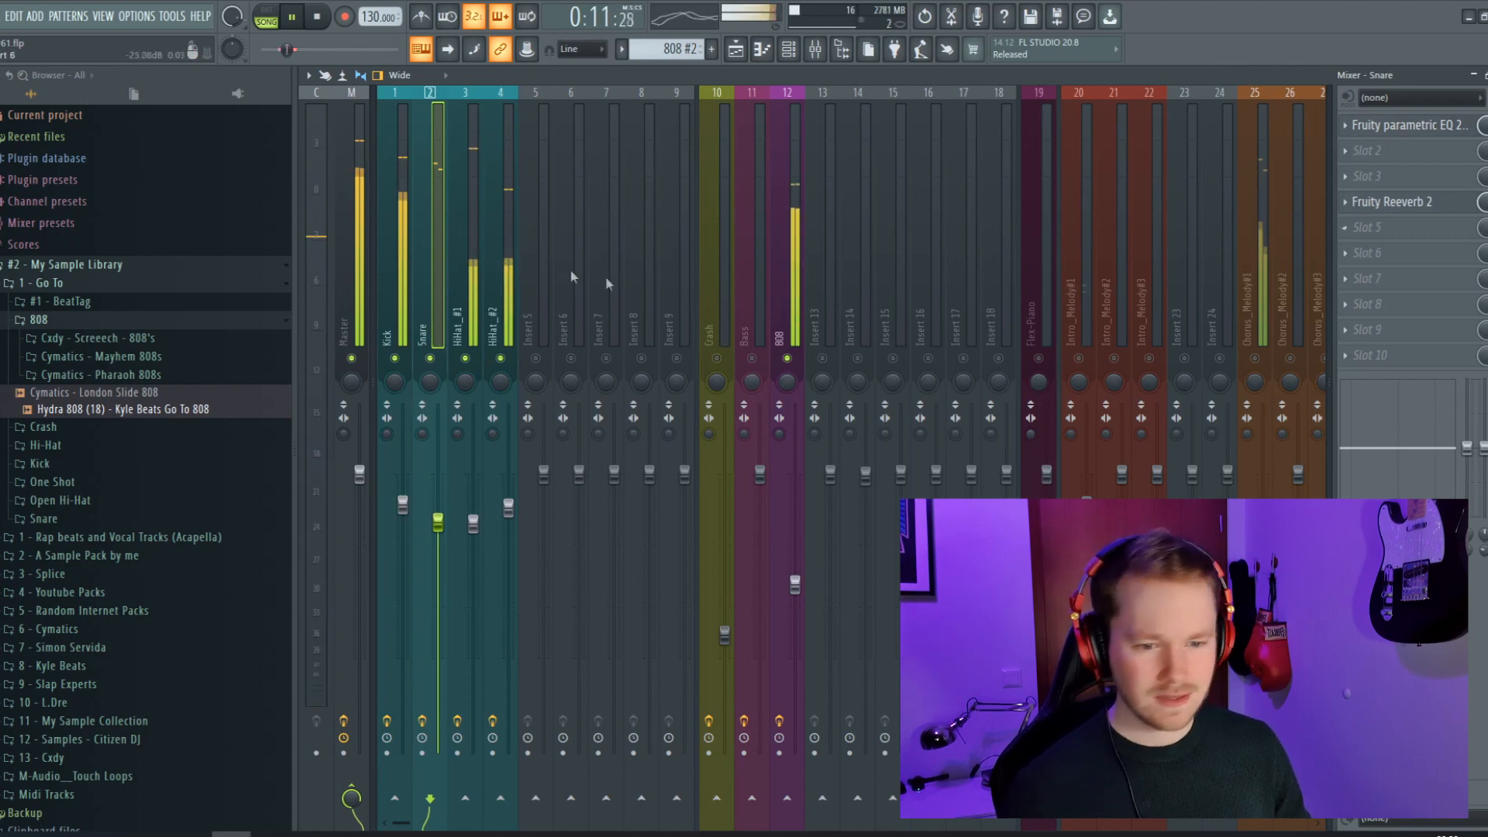
click(1365, 150)
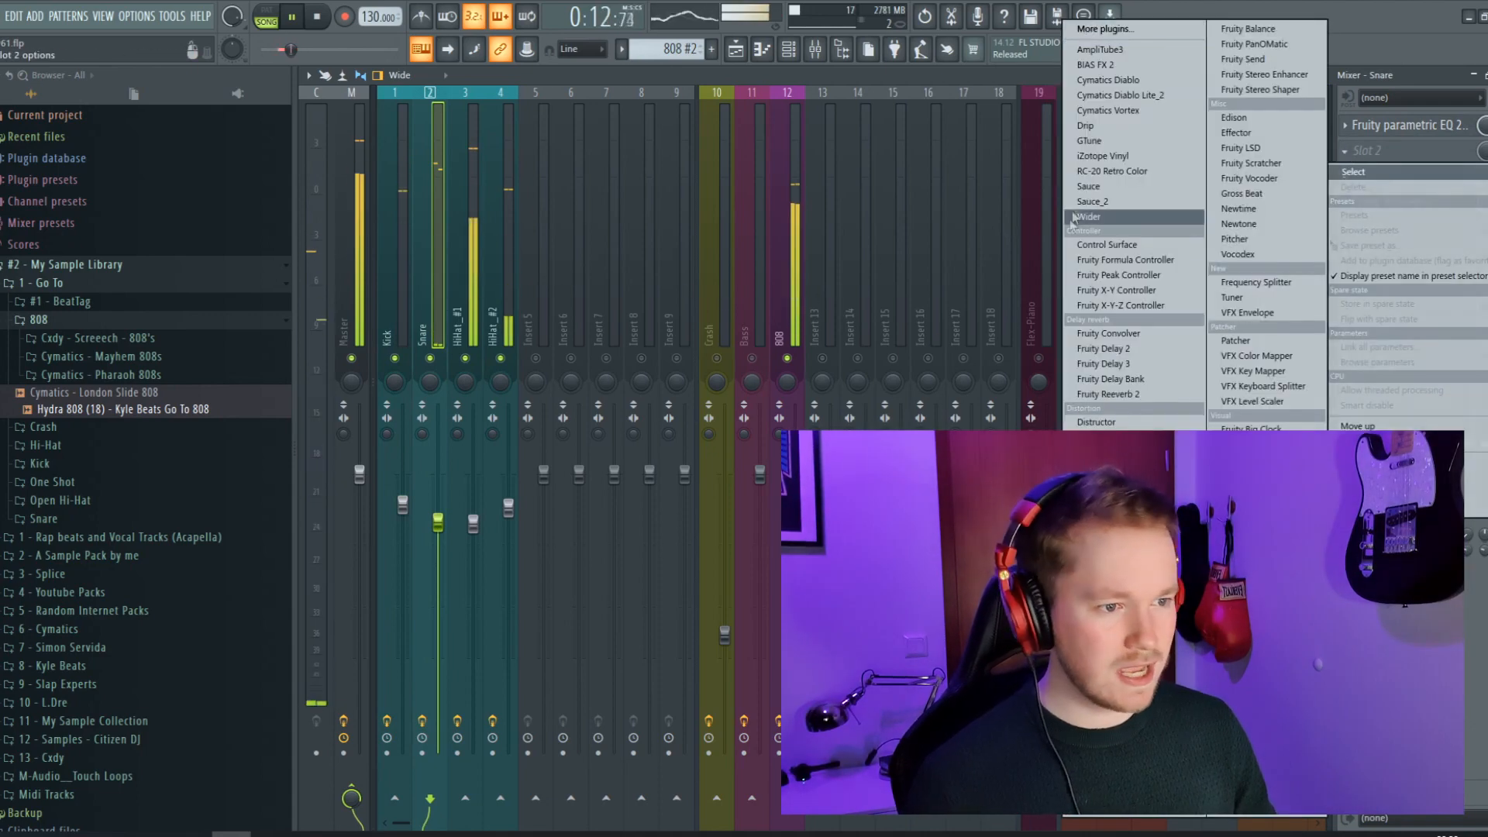
click(1134, 83)
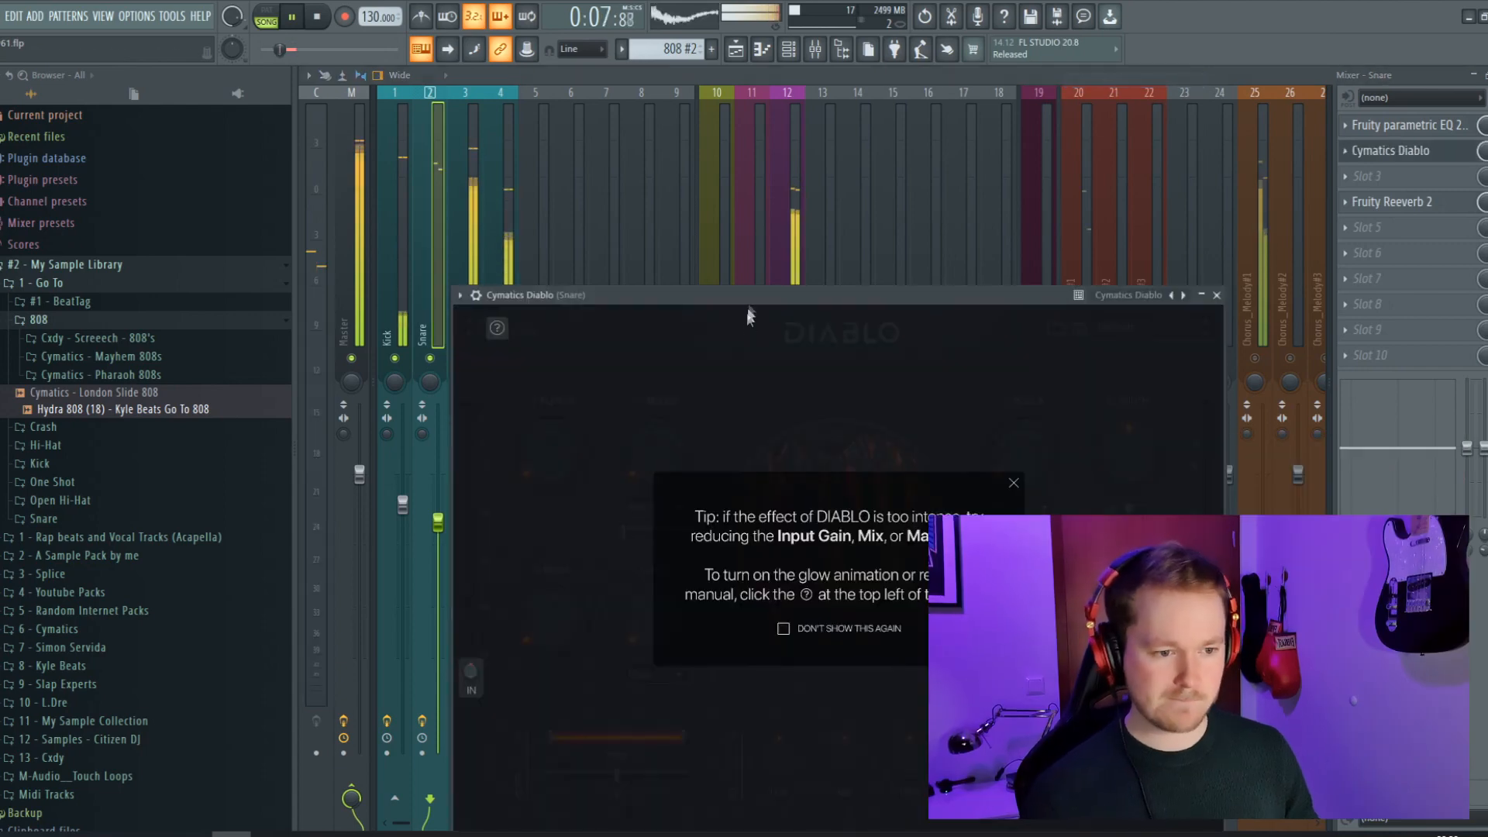
click(723, 200)
Audition Diablo's SNARE - Flame factory preset on the snare and try lowering Magnitude to 9%
click(1113, 220)
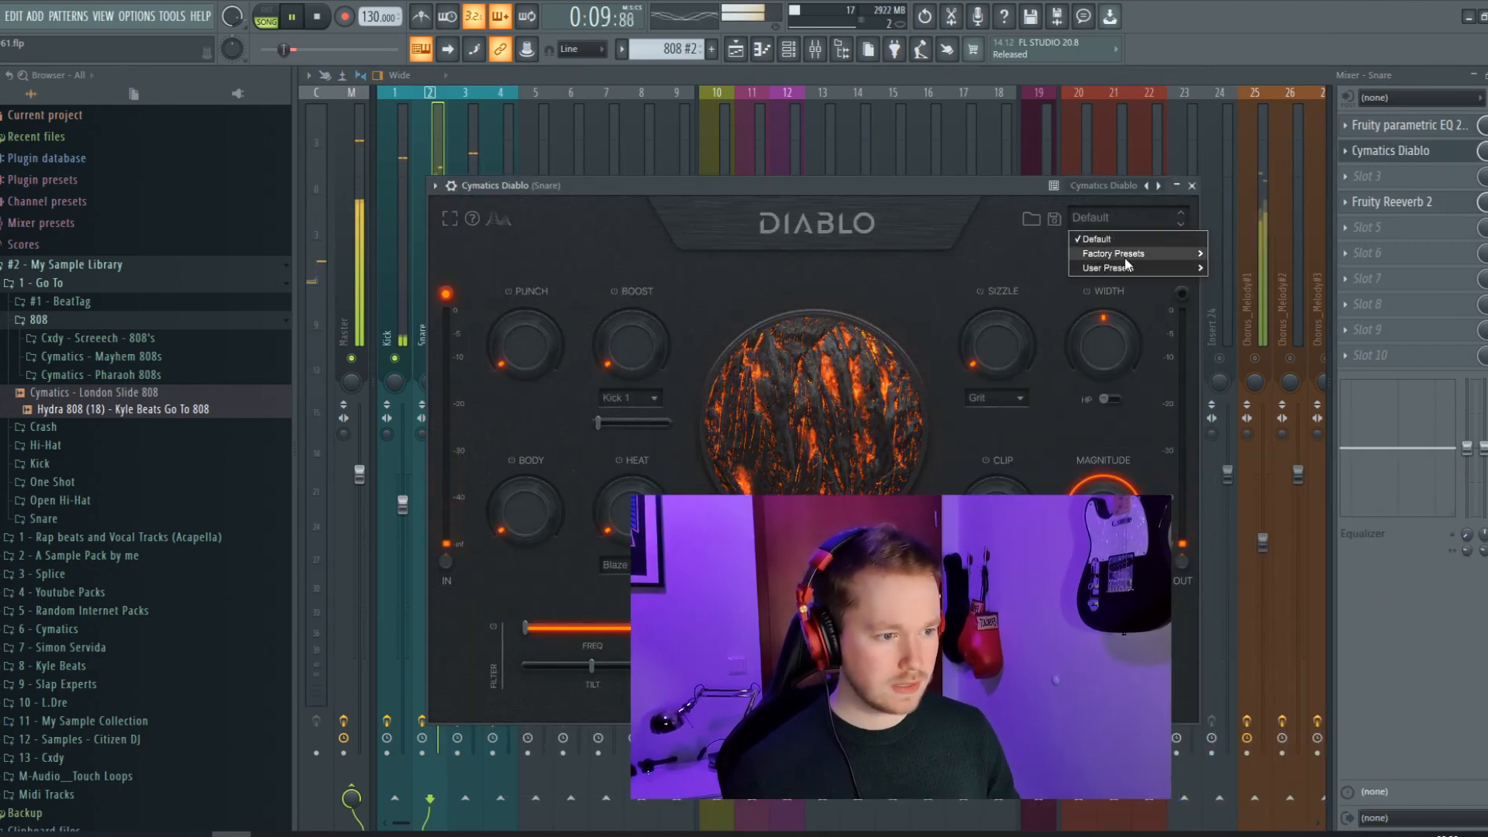
mouse_move(1116, 254)
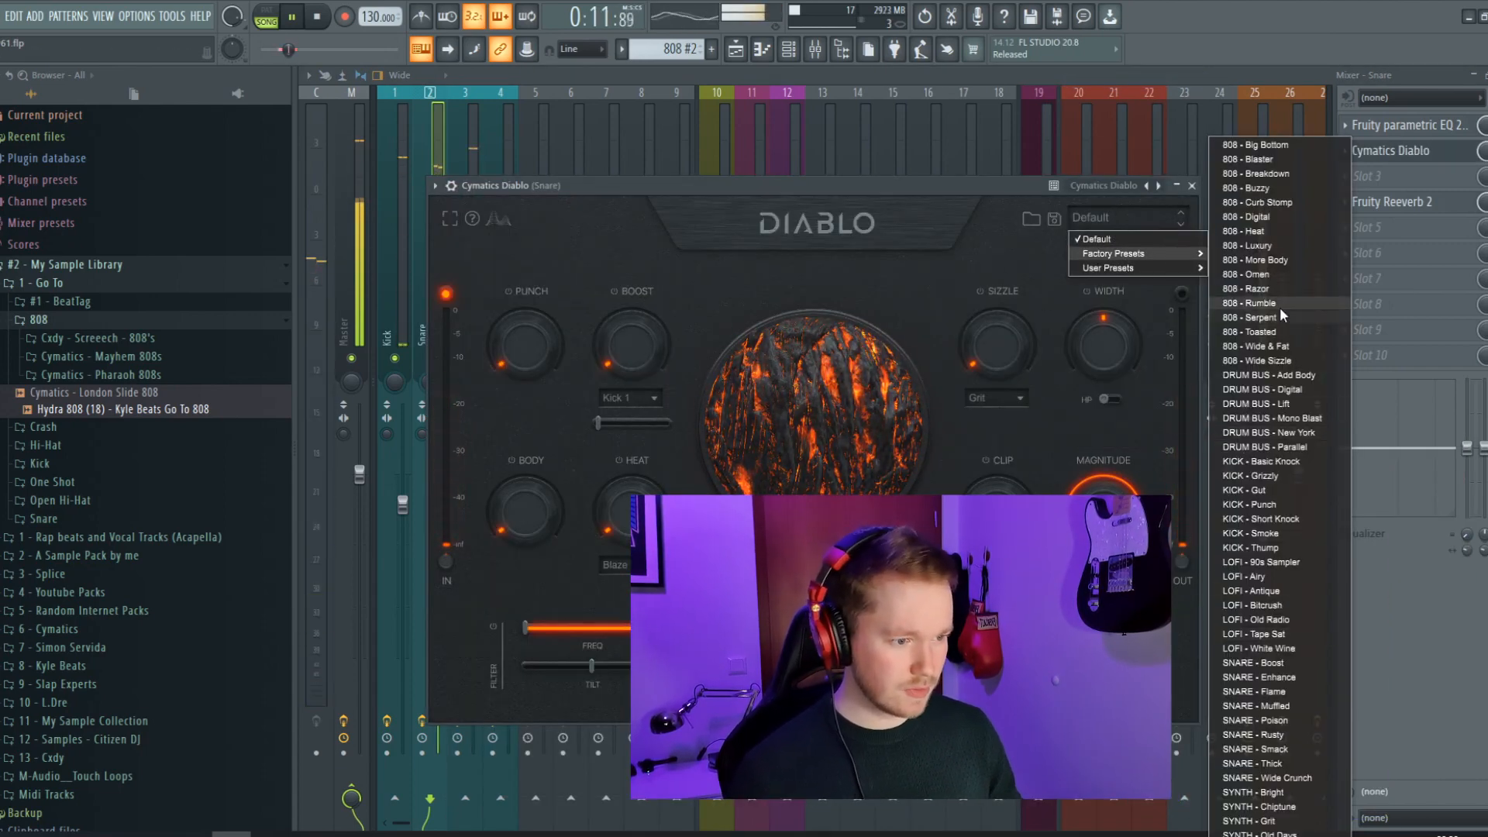
click(1296, 691)
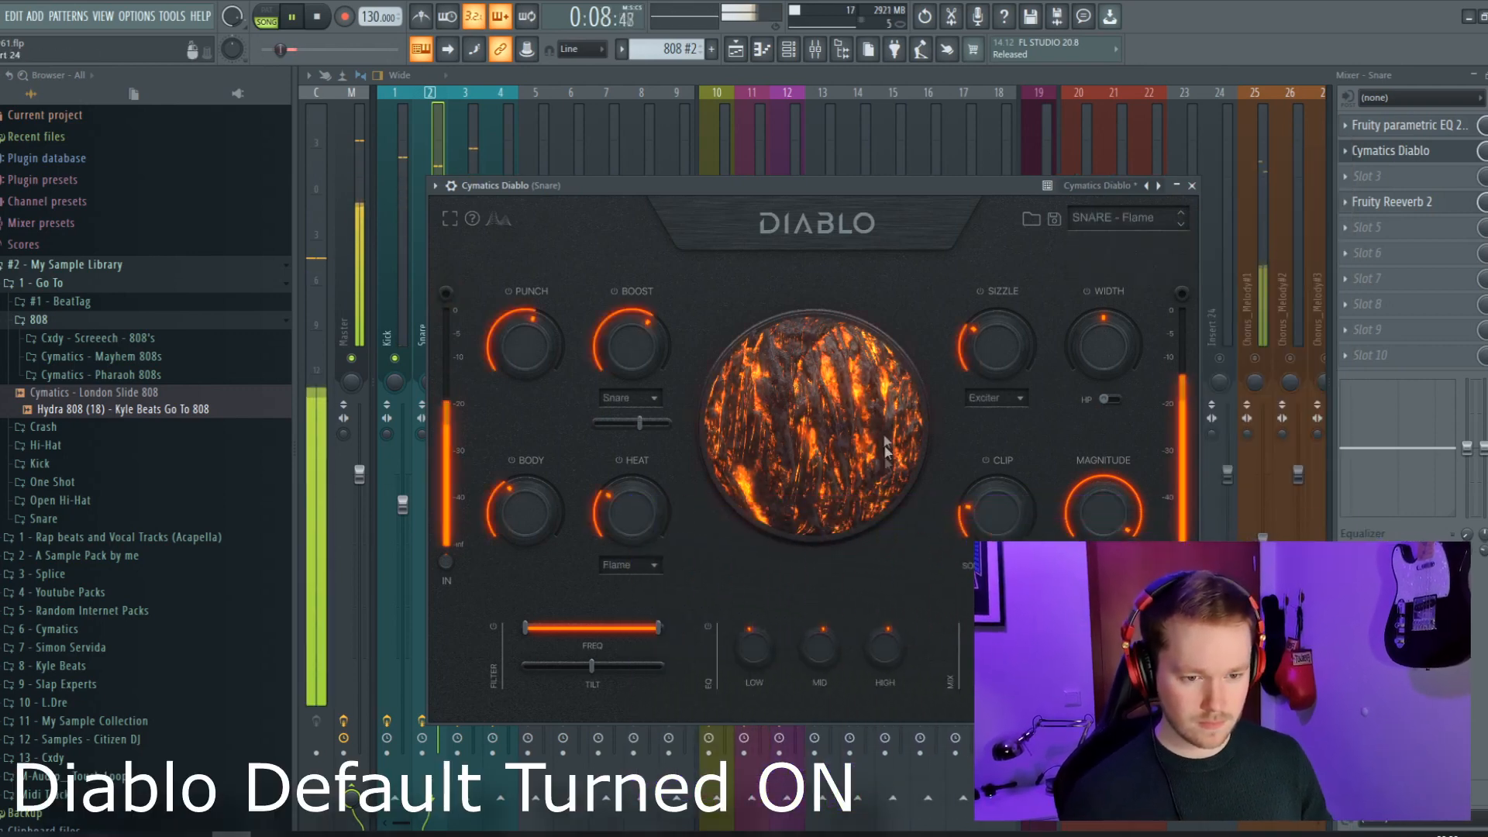
mouse_move(1111, 517)
mouse_down()
mouse_move(1110, 612)
mouse_move(1100, 527)
mouse_up()
Audition the SNARE - Muffled and SNARE - Smack factory presets in the Snare track's Diablo
click(1124, 217)
mouse_move(1140, 254)
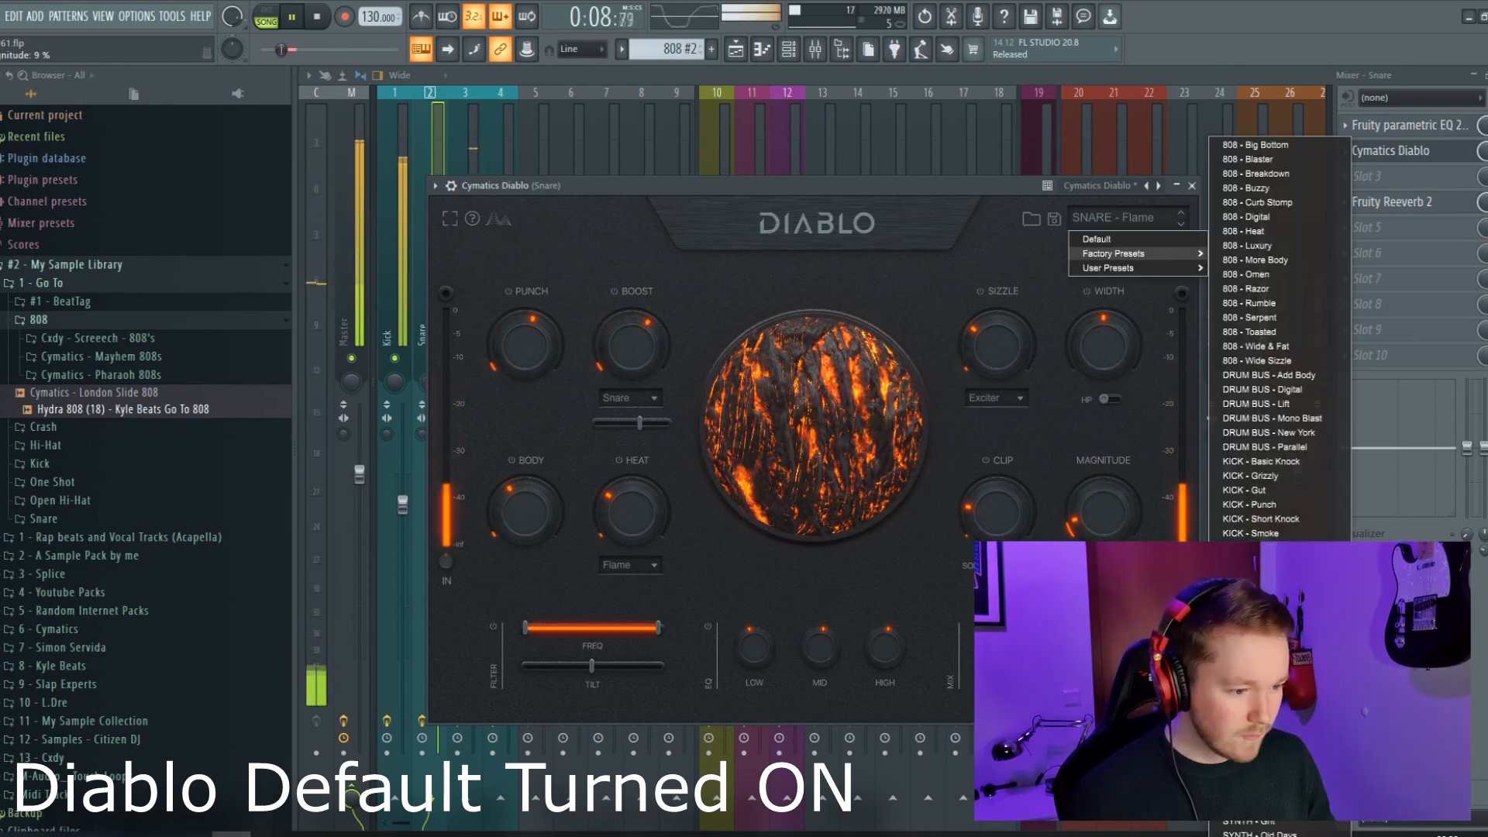
click(1251, 698)
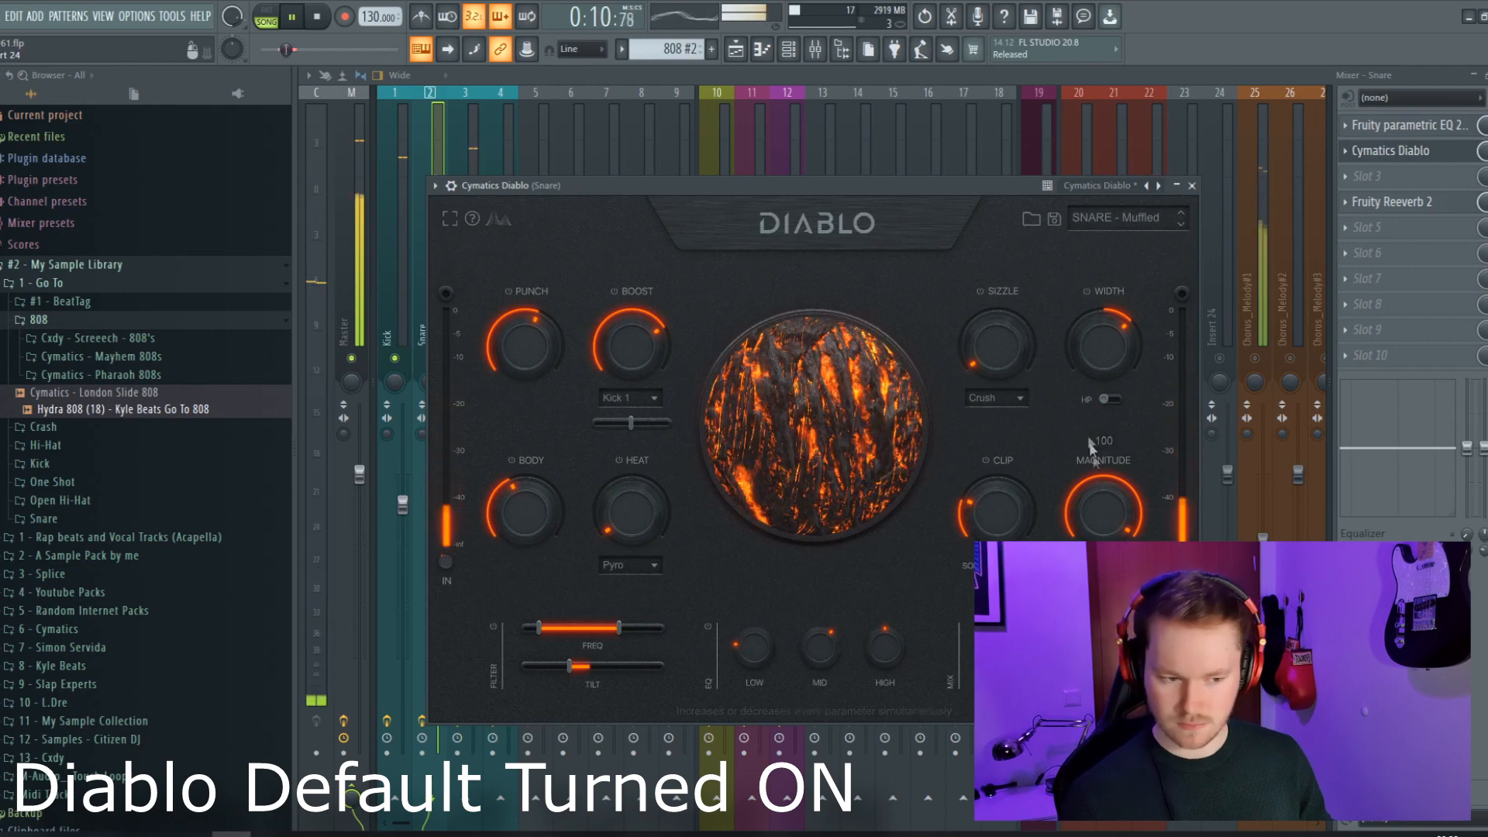
click(1128, 219)
mouse_move(1127, 255)
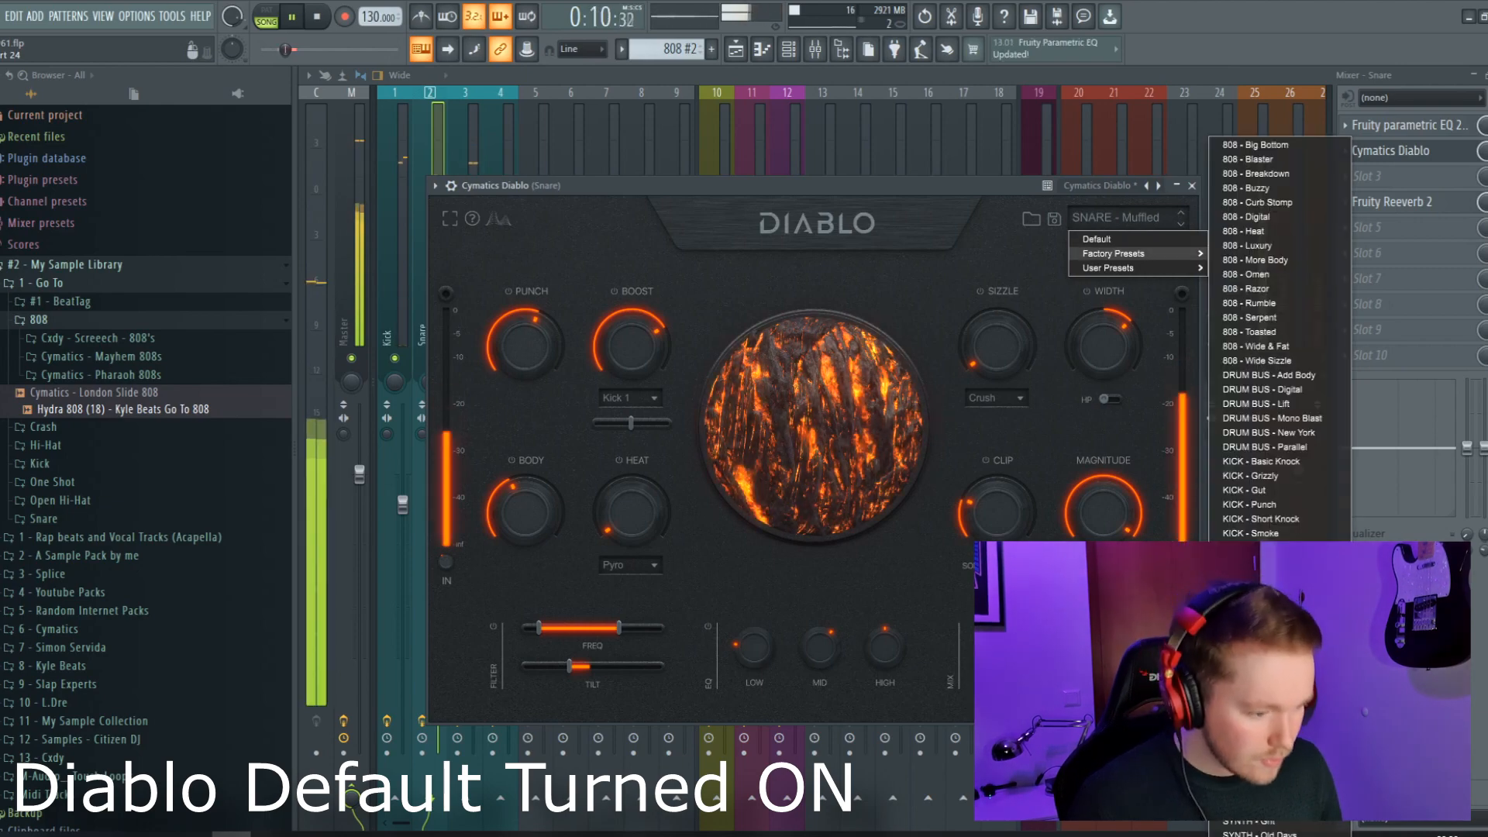
click(1257, 720)
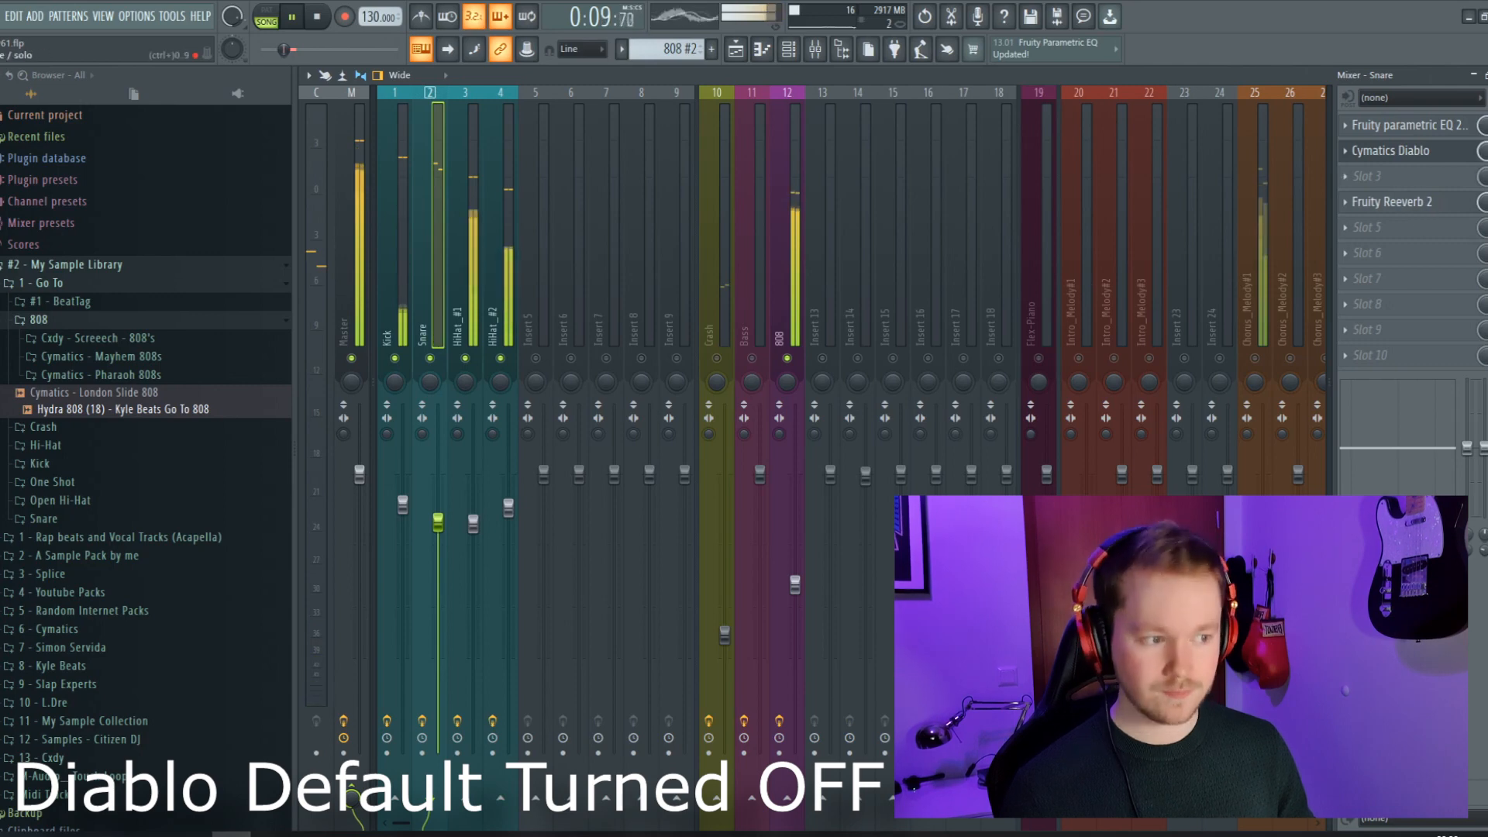
Restart playback to listen to the snare and reopen the Snare track's Diablo
key(space)
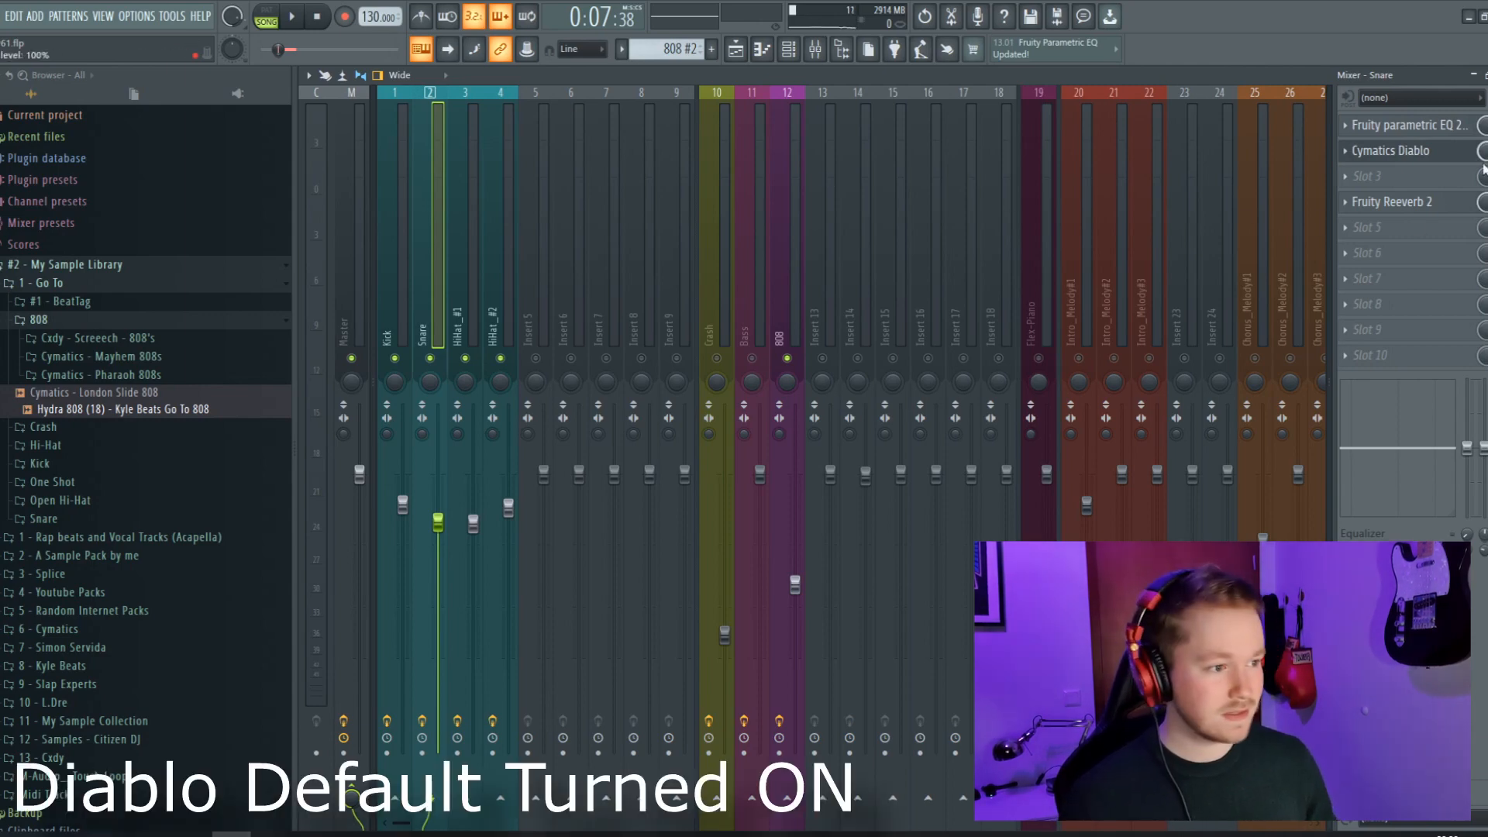
key(space)
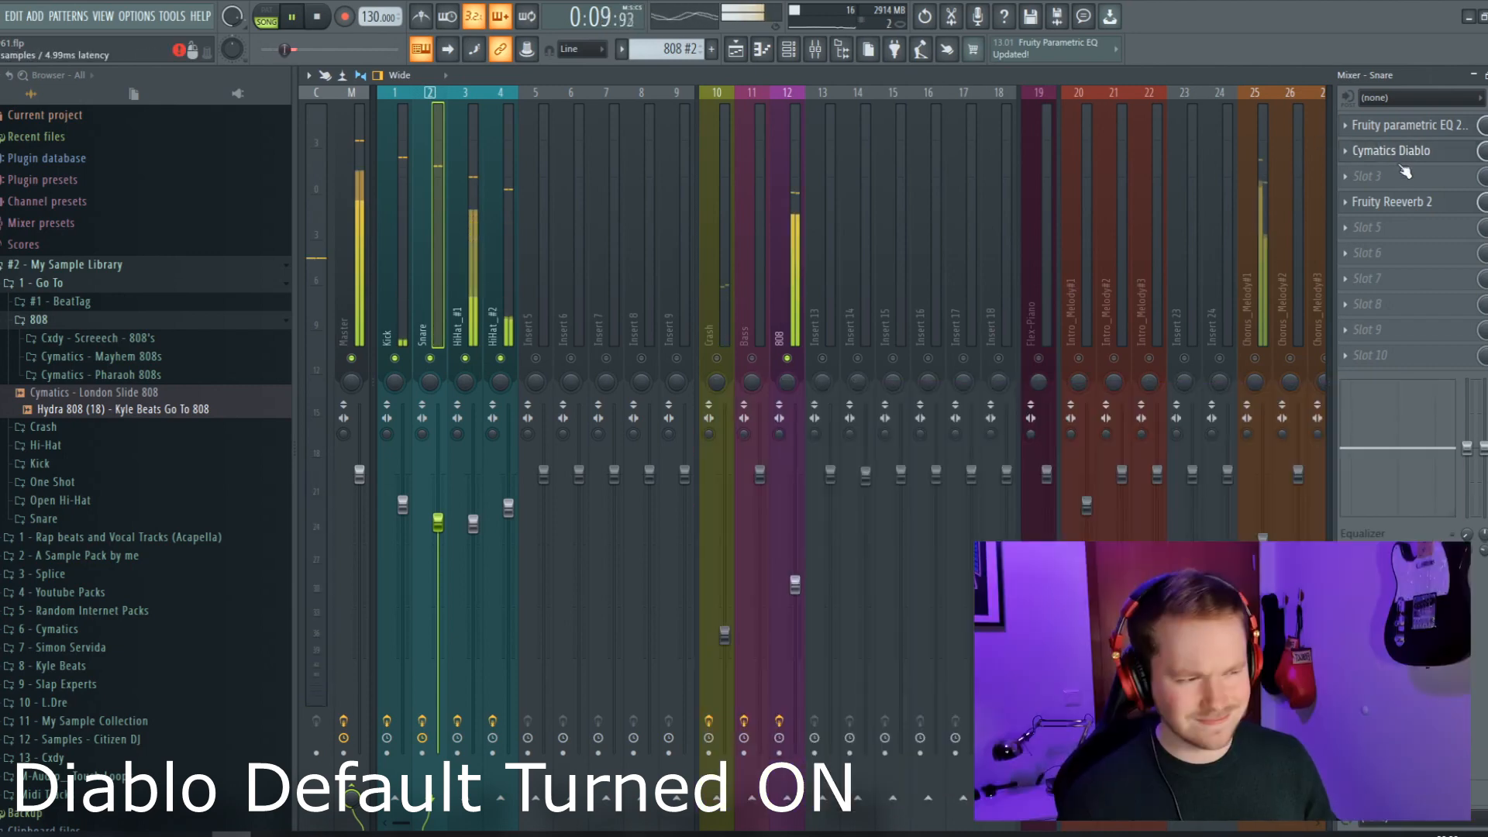
click(1388, 150)
click(973, 332)
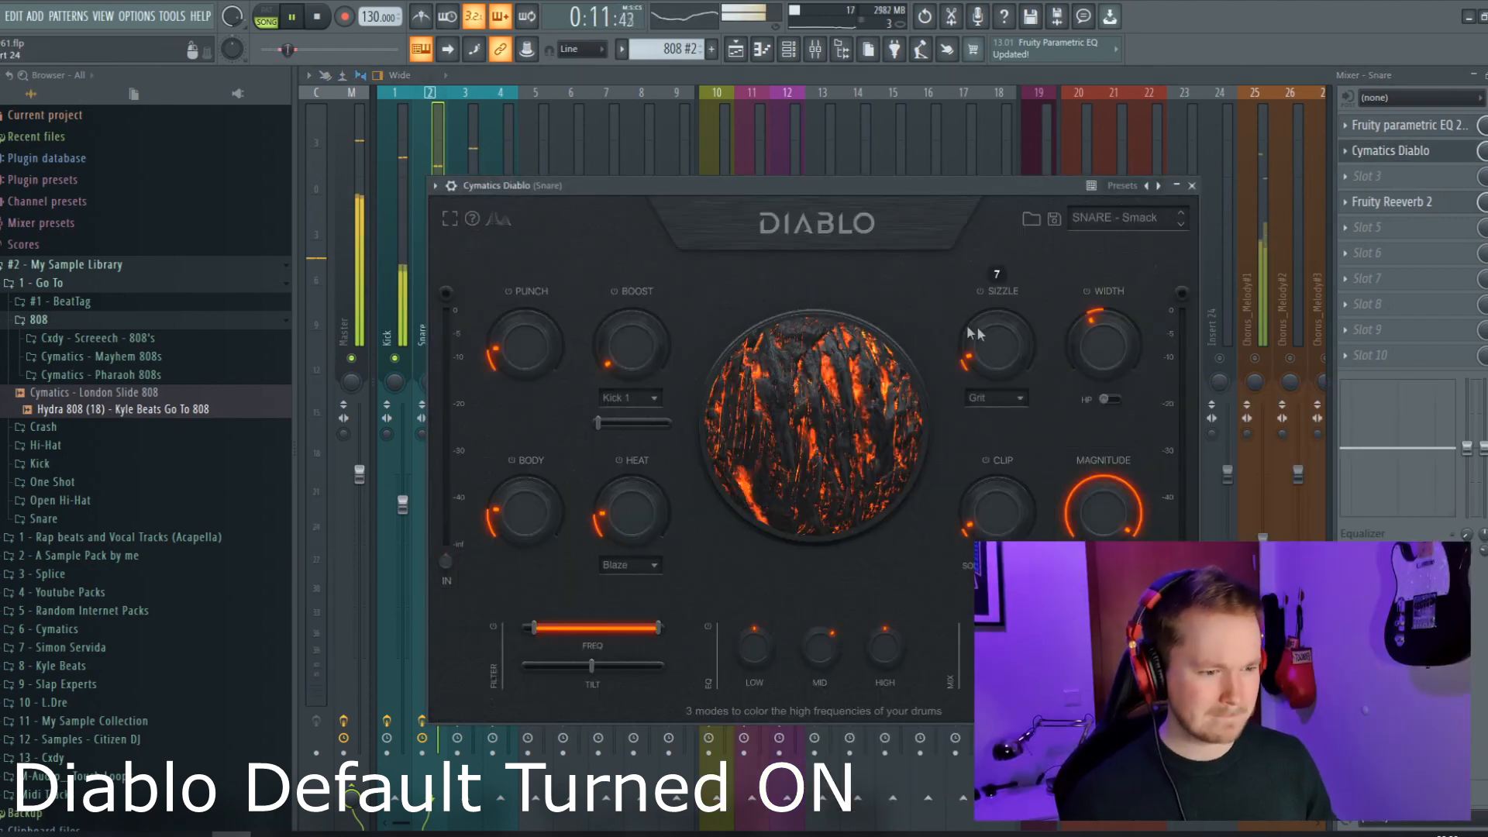
Try other factory presets in the Snare's Diablo, settle on SNARE - Flame and adjust its Magnitude
click(1118, 225)
mouse_move(1133, 253)
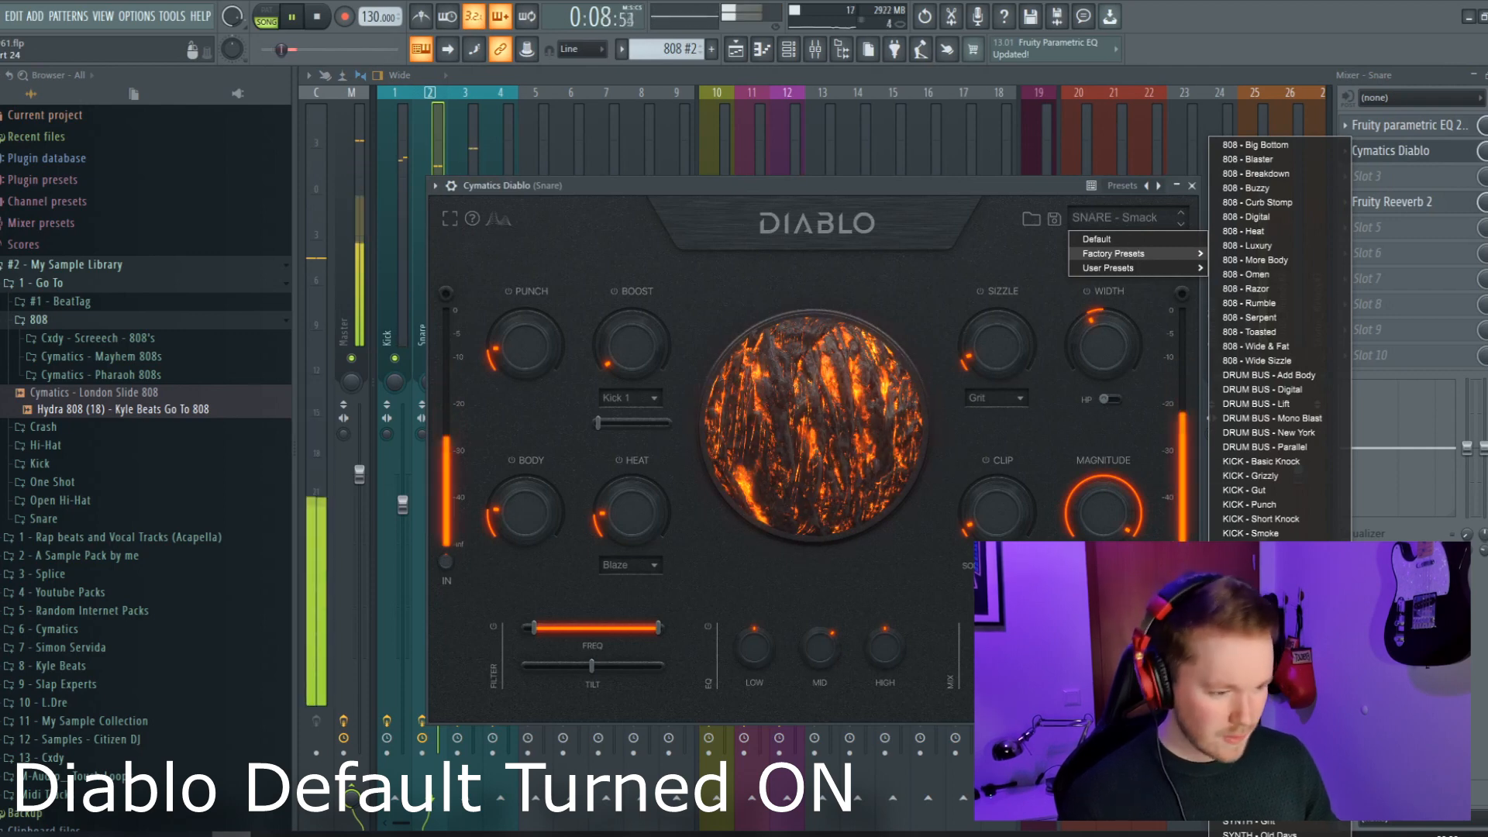
click(1252, 749)
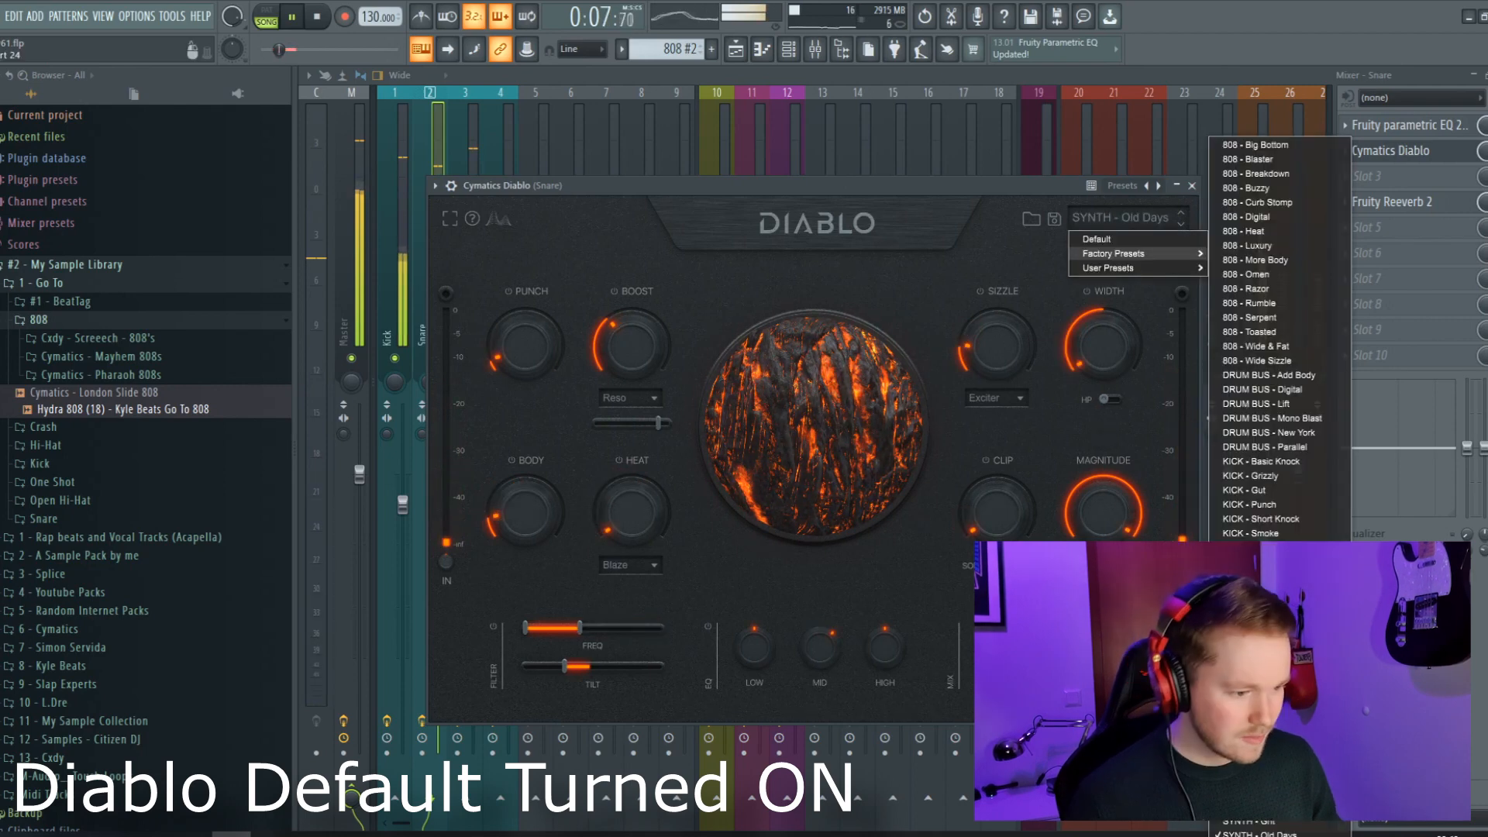
click(1252, 677)
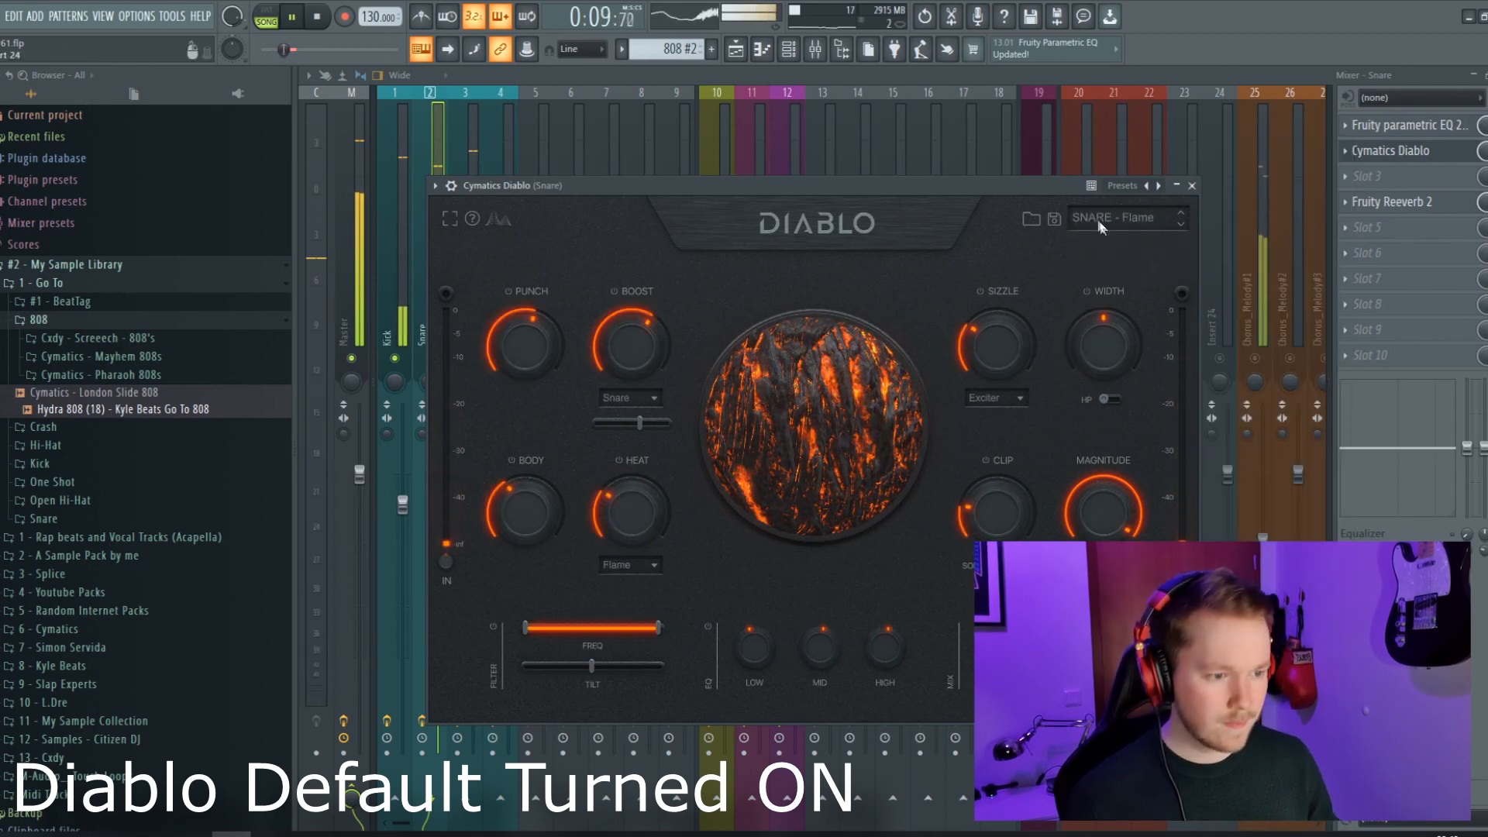
mouse_move(1103, 504)
mouse_down()
mouse_move(1096, 542)
mouse_move(1096, 505)
mouse_up()
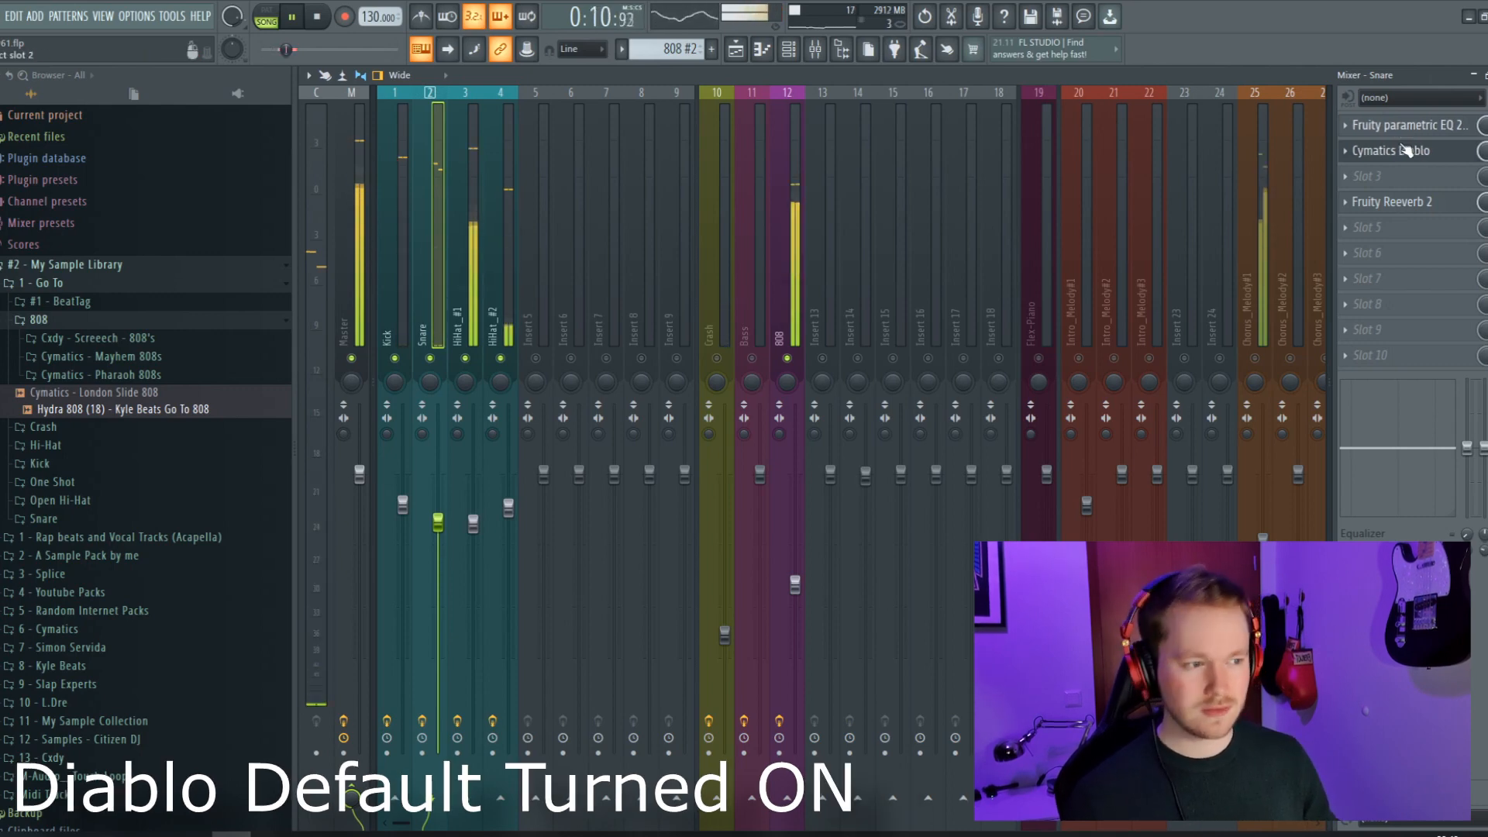
click(1409, 150)
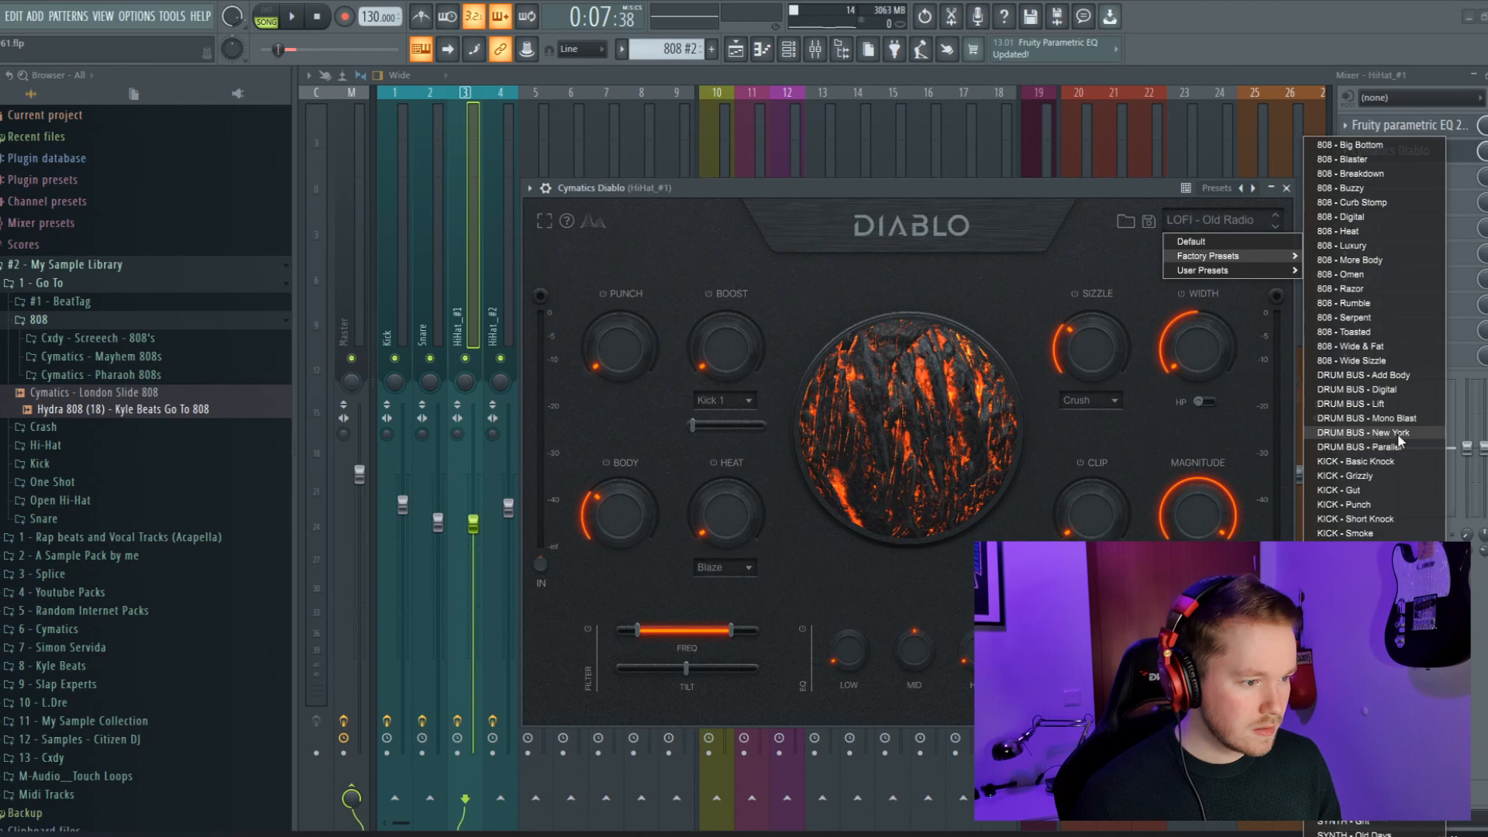
Audition the DRUM BUS - New York factory preset in the HiHat_#1 track's Diablo during playback
click(1400, 440)
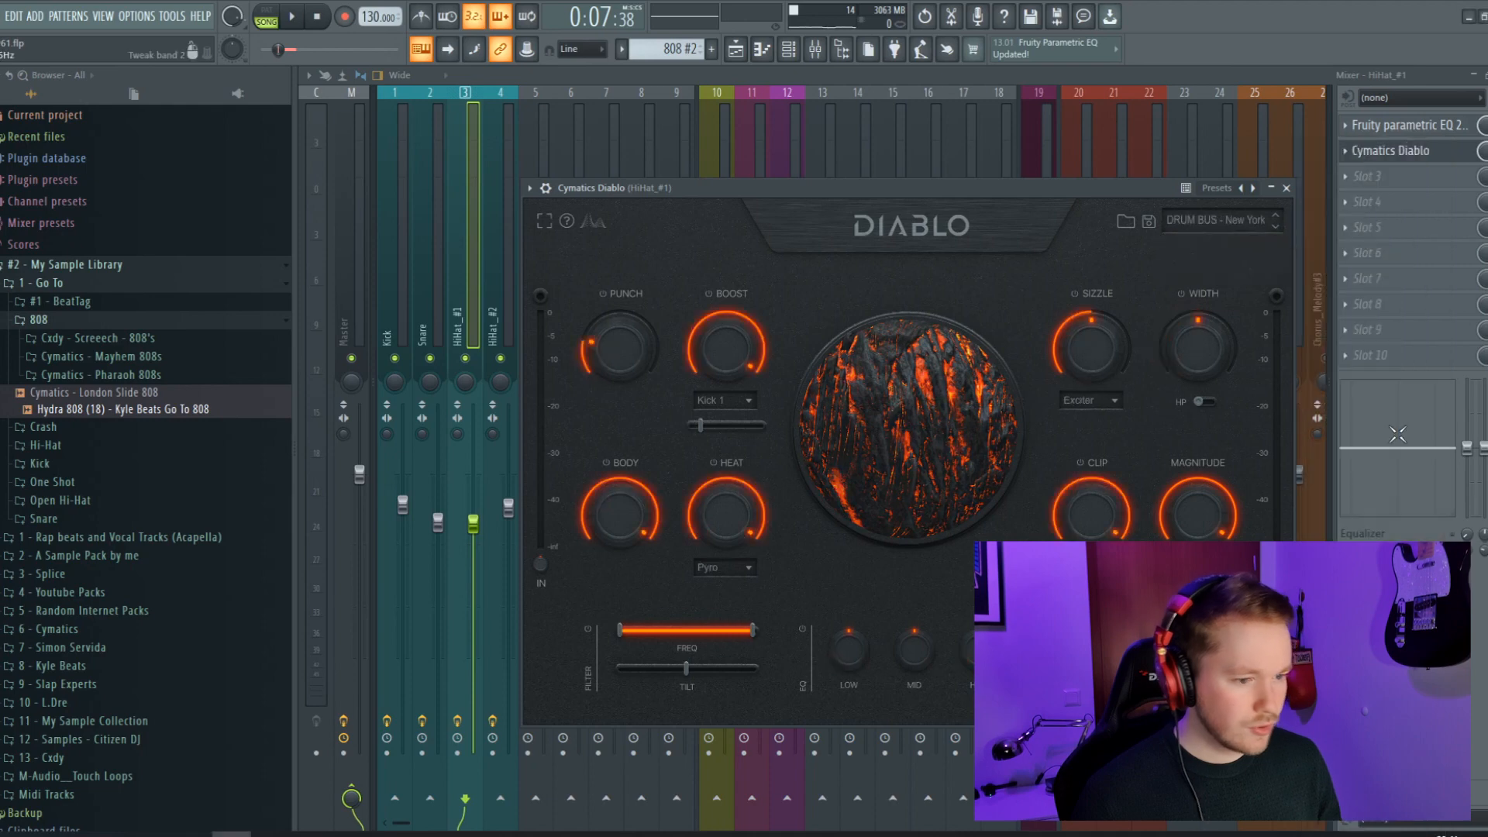
click(299, 22)
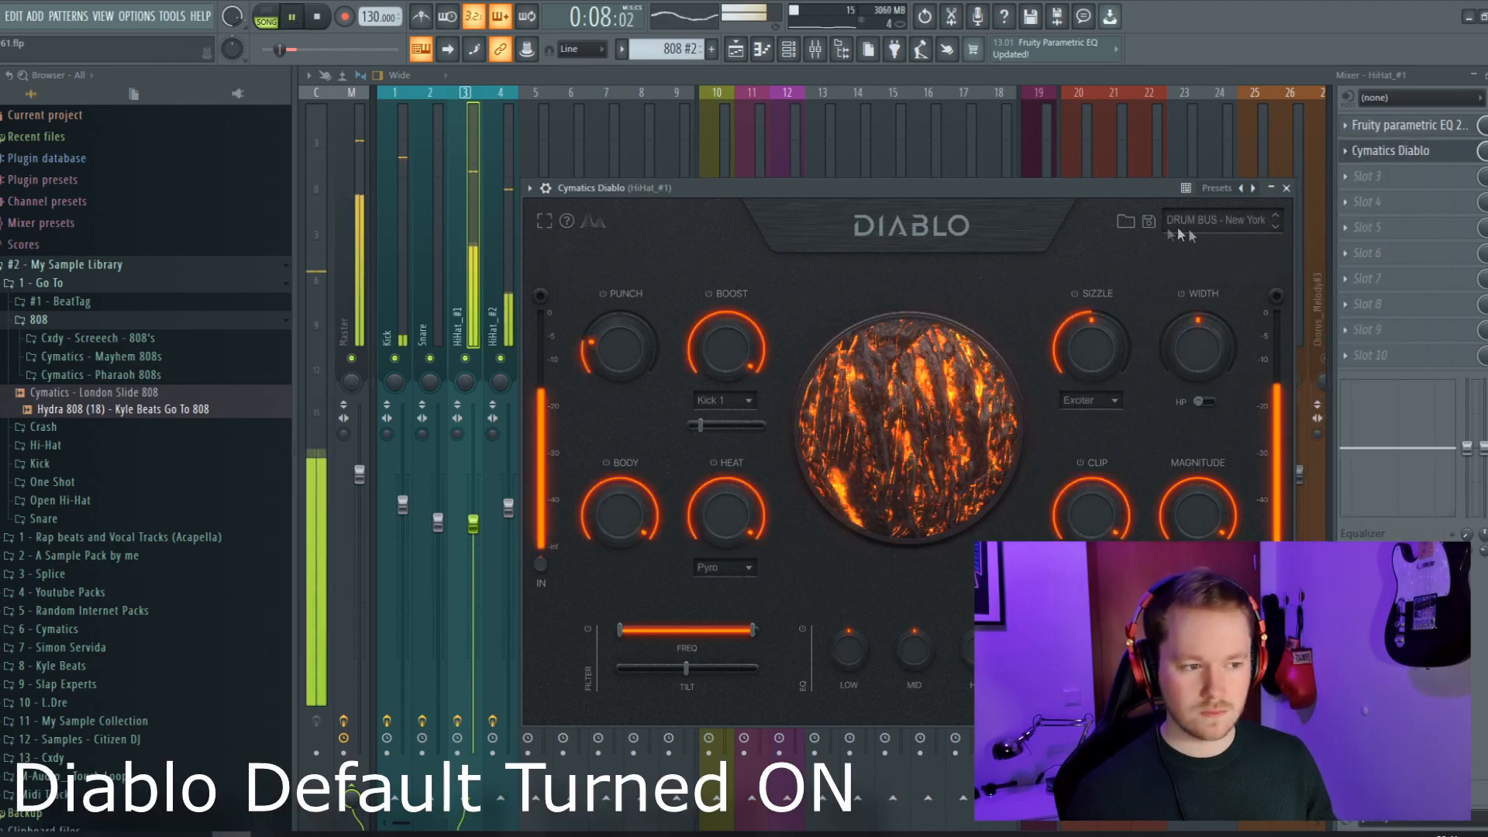
click(1209, 222)
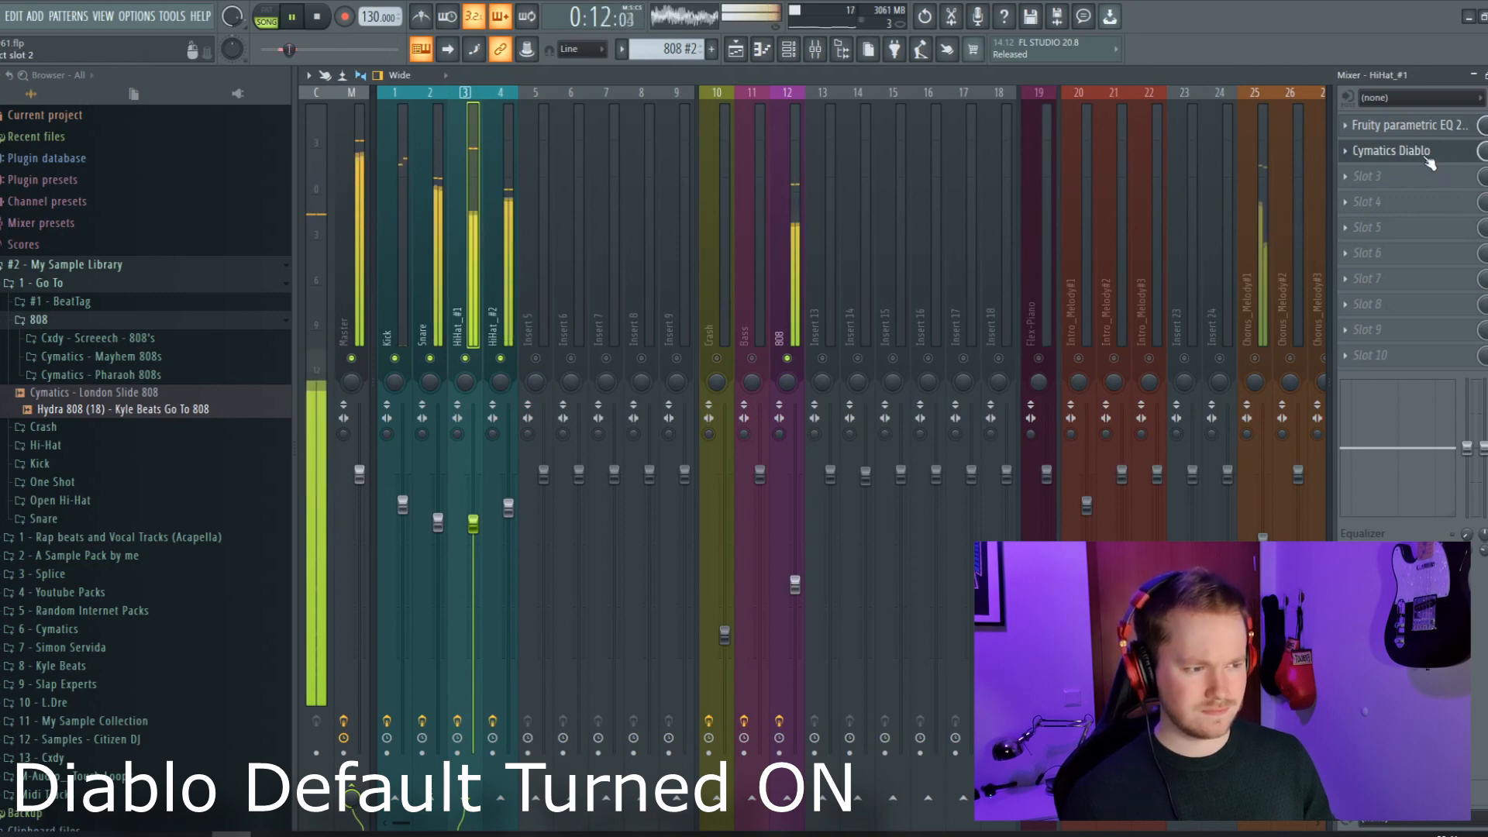
Reopen the HiHat_#1 track's Diablo, dismiss its tip and load the DRUM BUS - Digital factory preset
click(1388, 151)
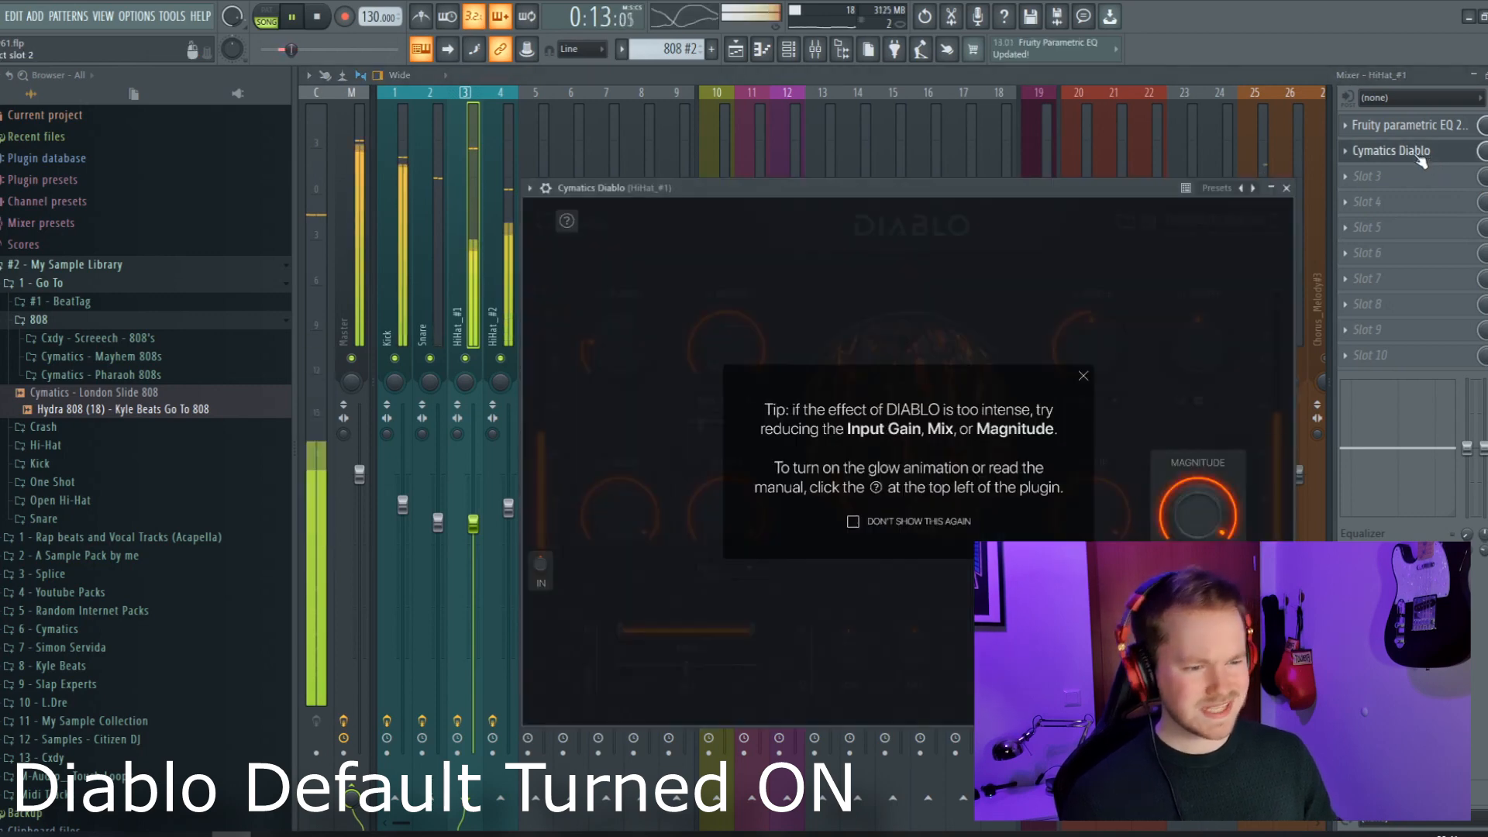
click(1083, 376)
click(1208, 223)
mouse_move(1213, 253)
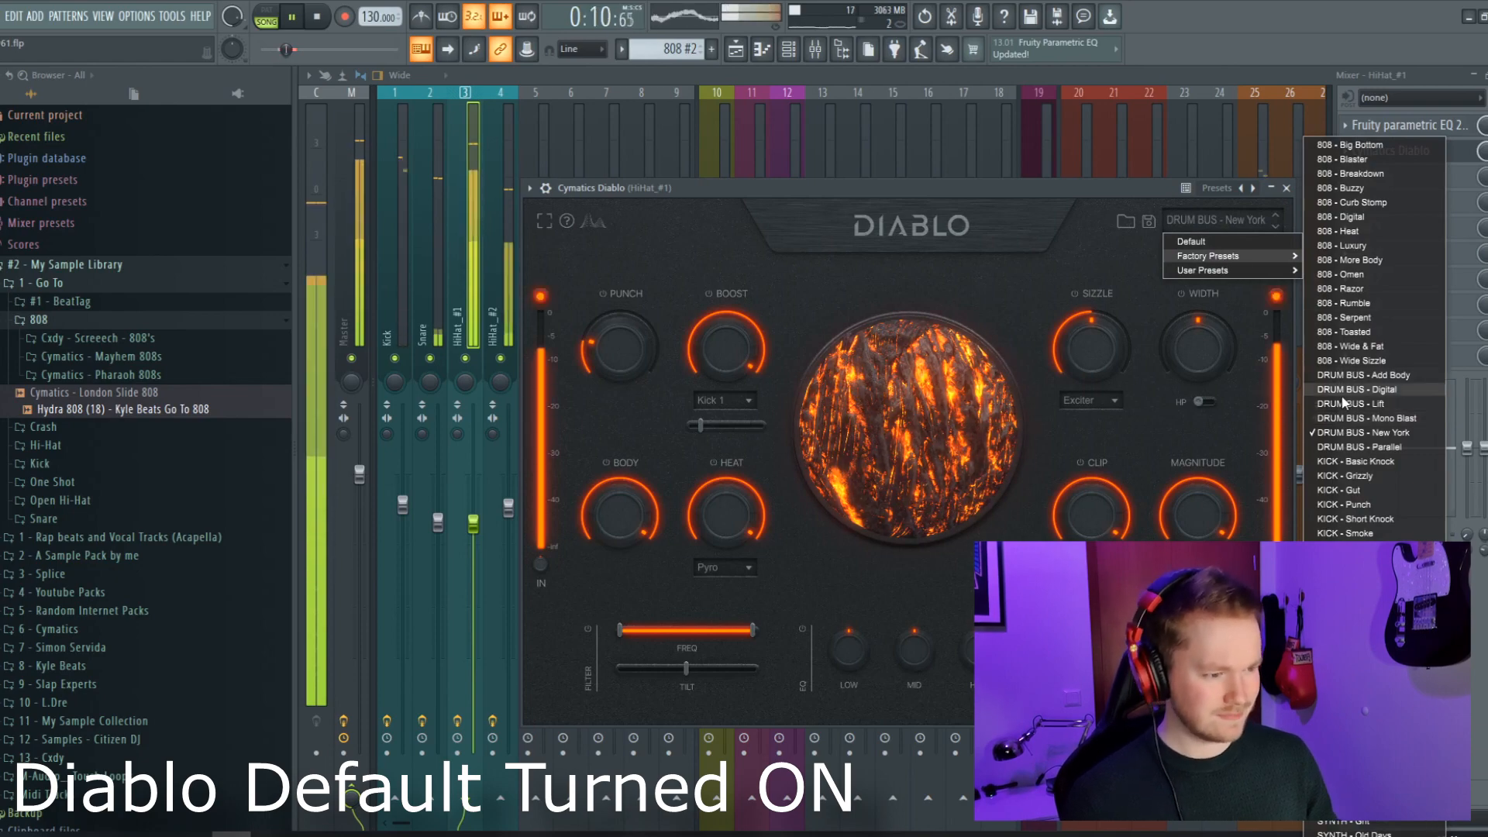
click(1363, 390)
click(1213, 224)
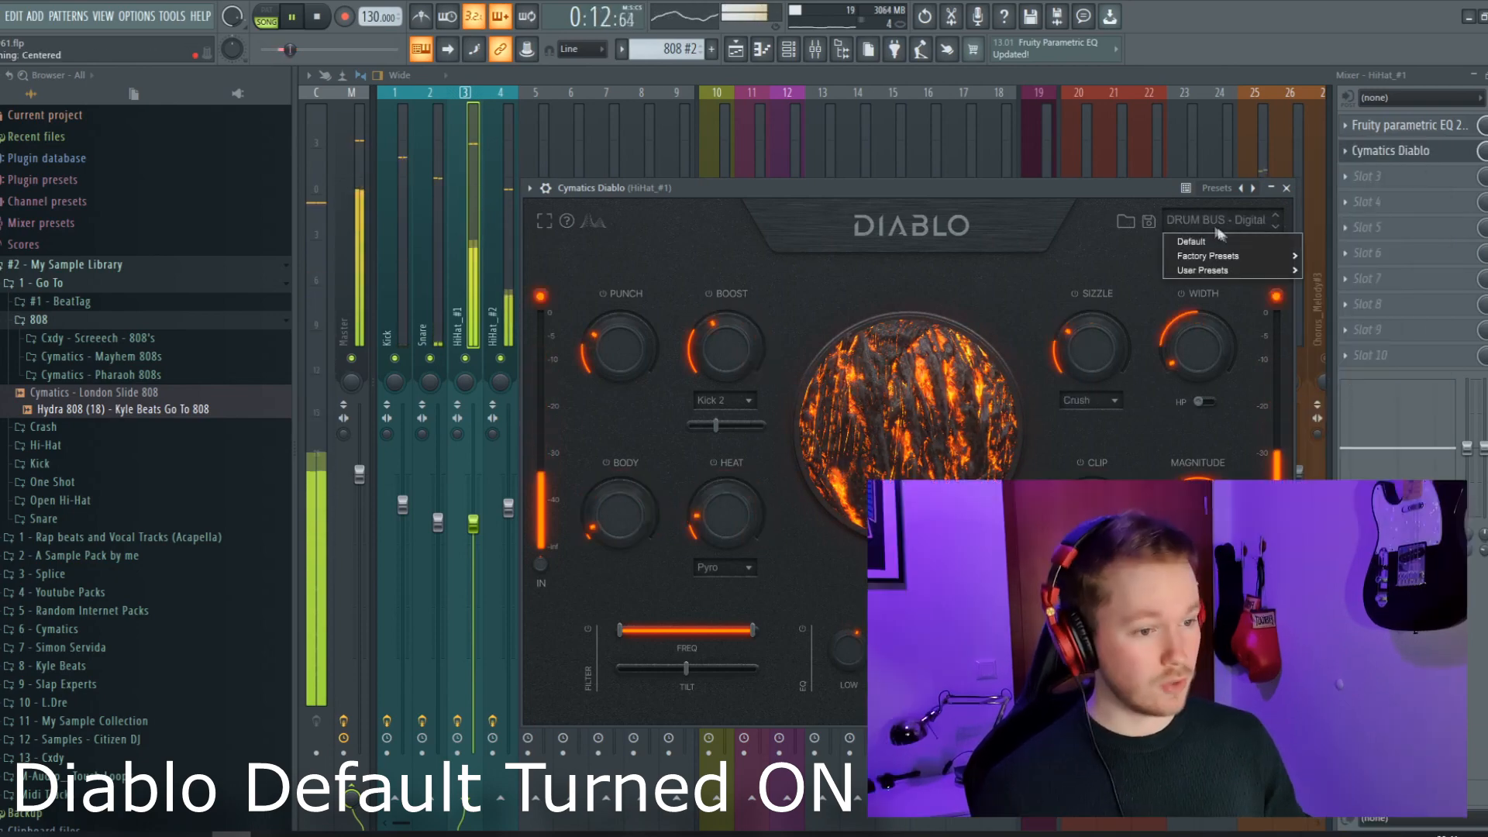
mouse_move(1240, 253)
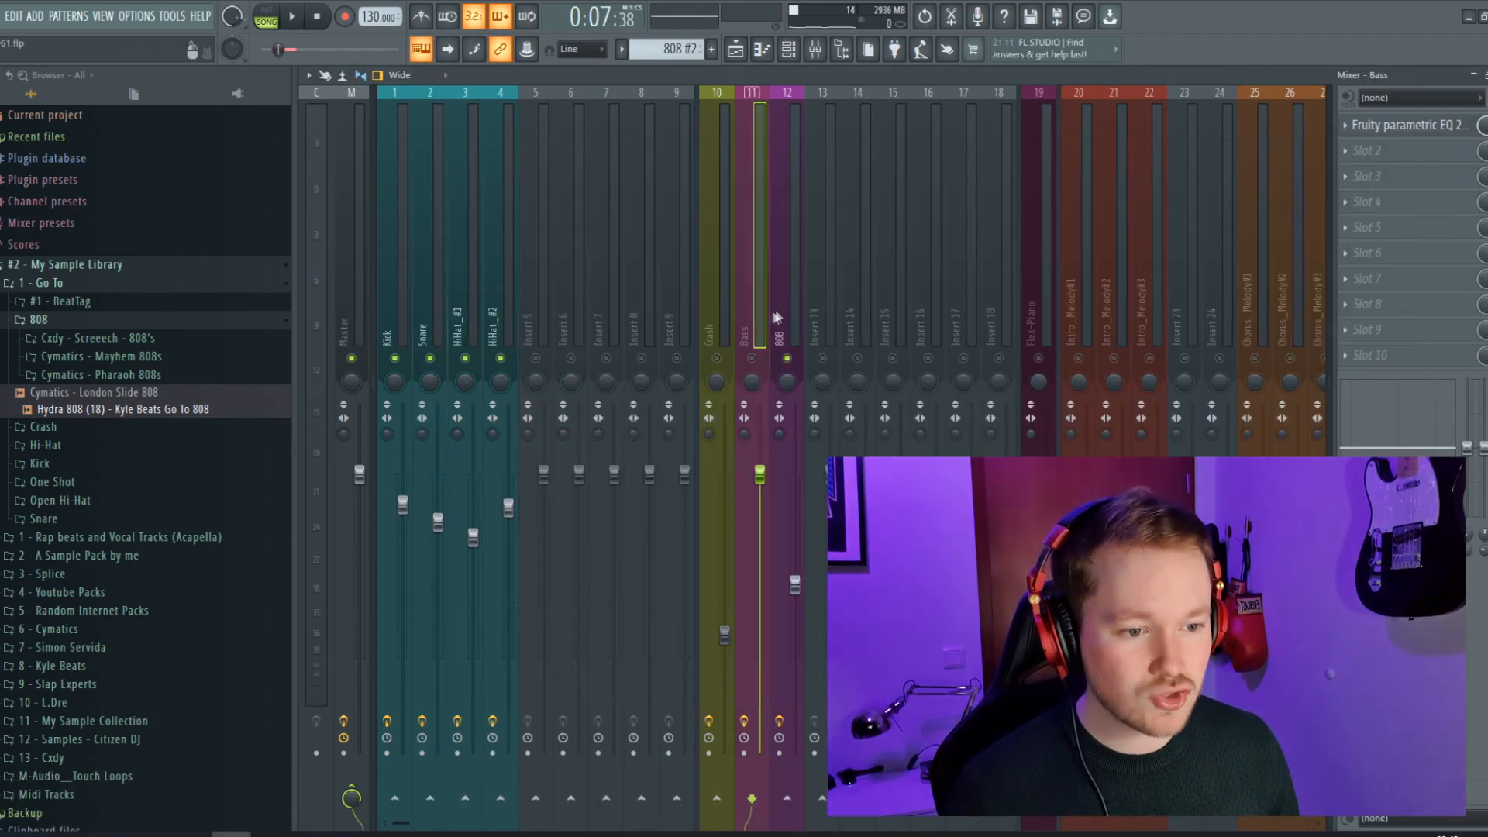
Listen to the 808 mixer track and add Cymatics Diablo to its second effect slot
click(777, 318)
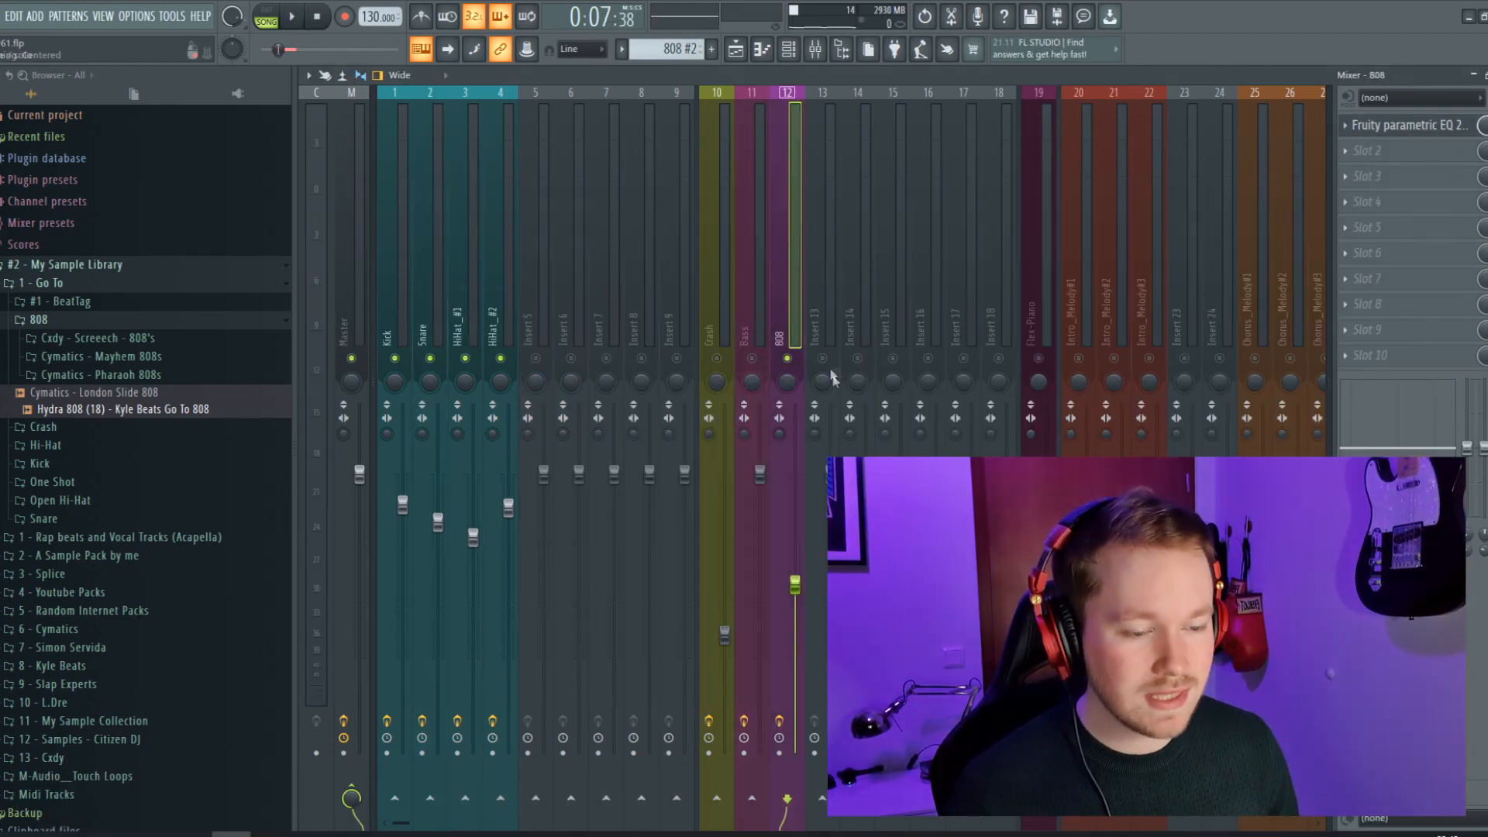
key(space)
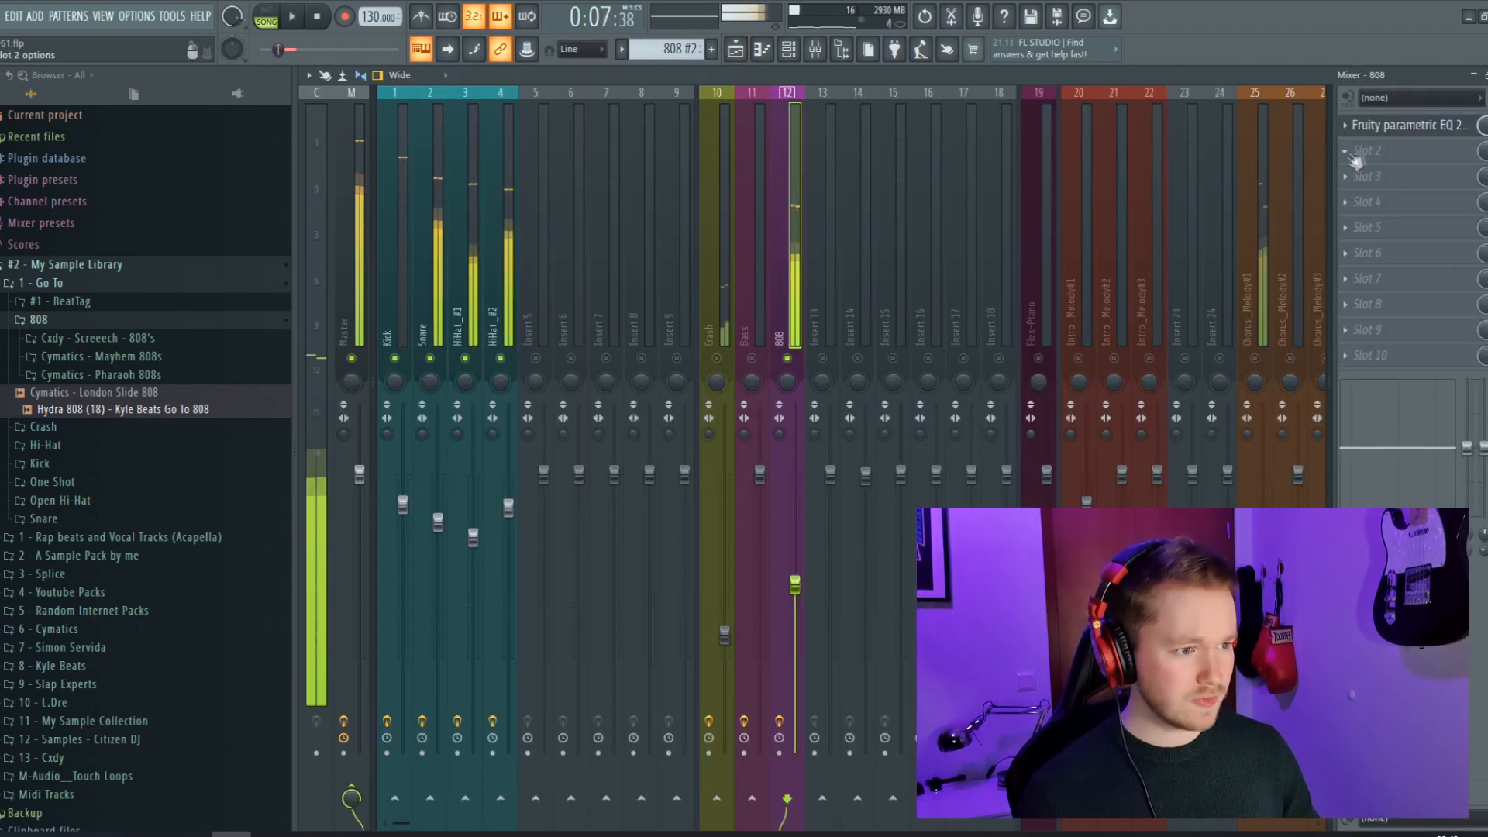
click(1345, 154)
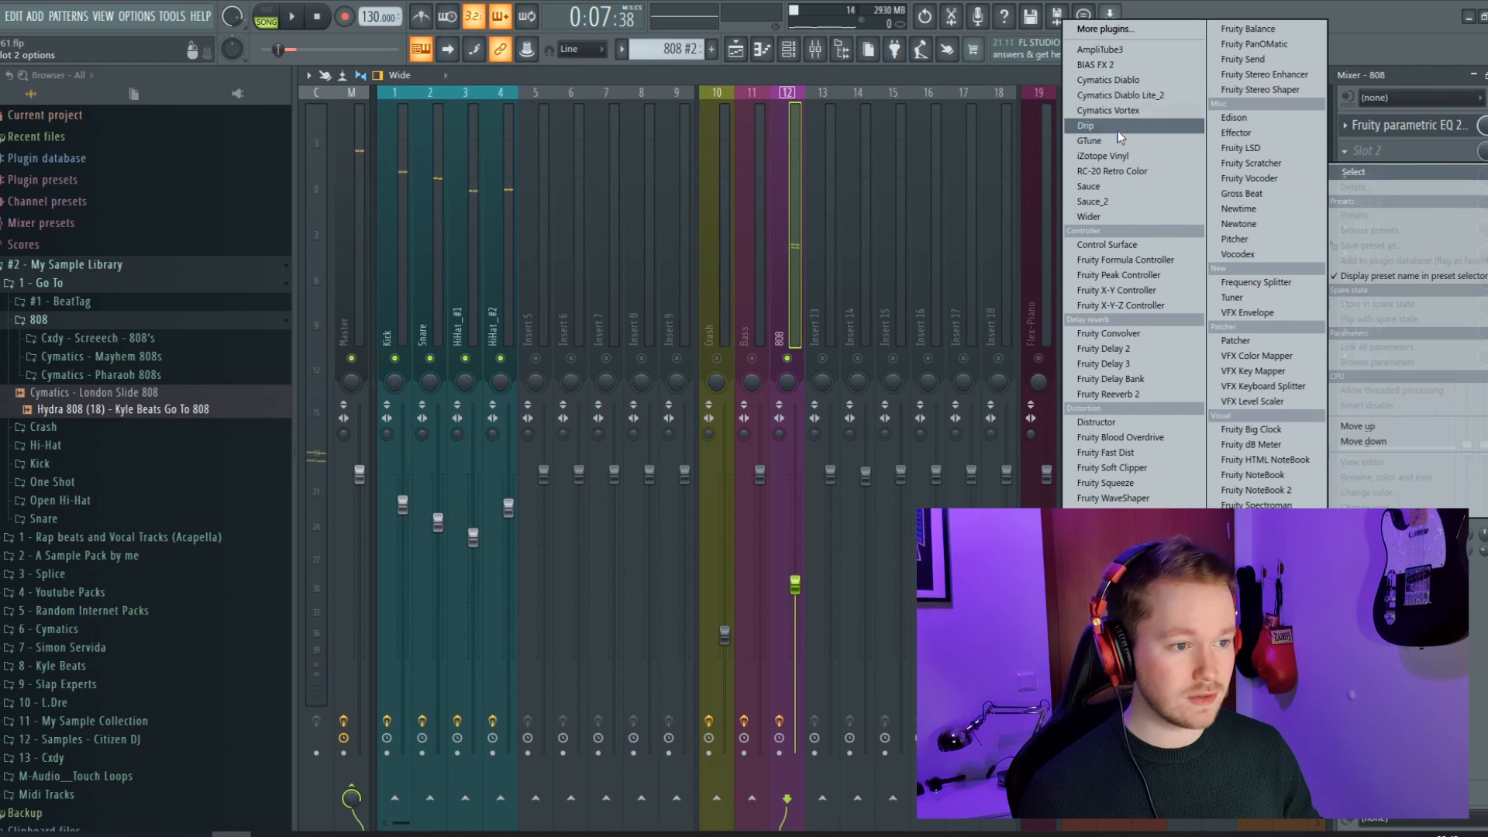
click(1114, 94)
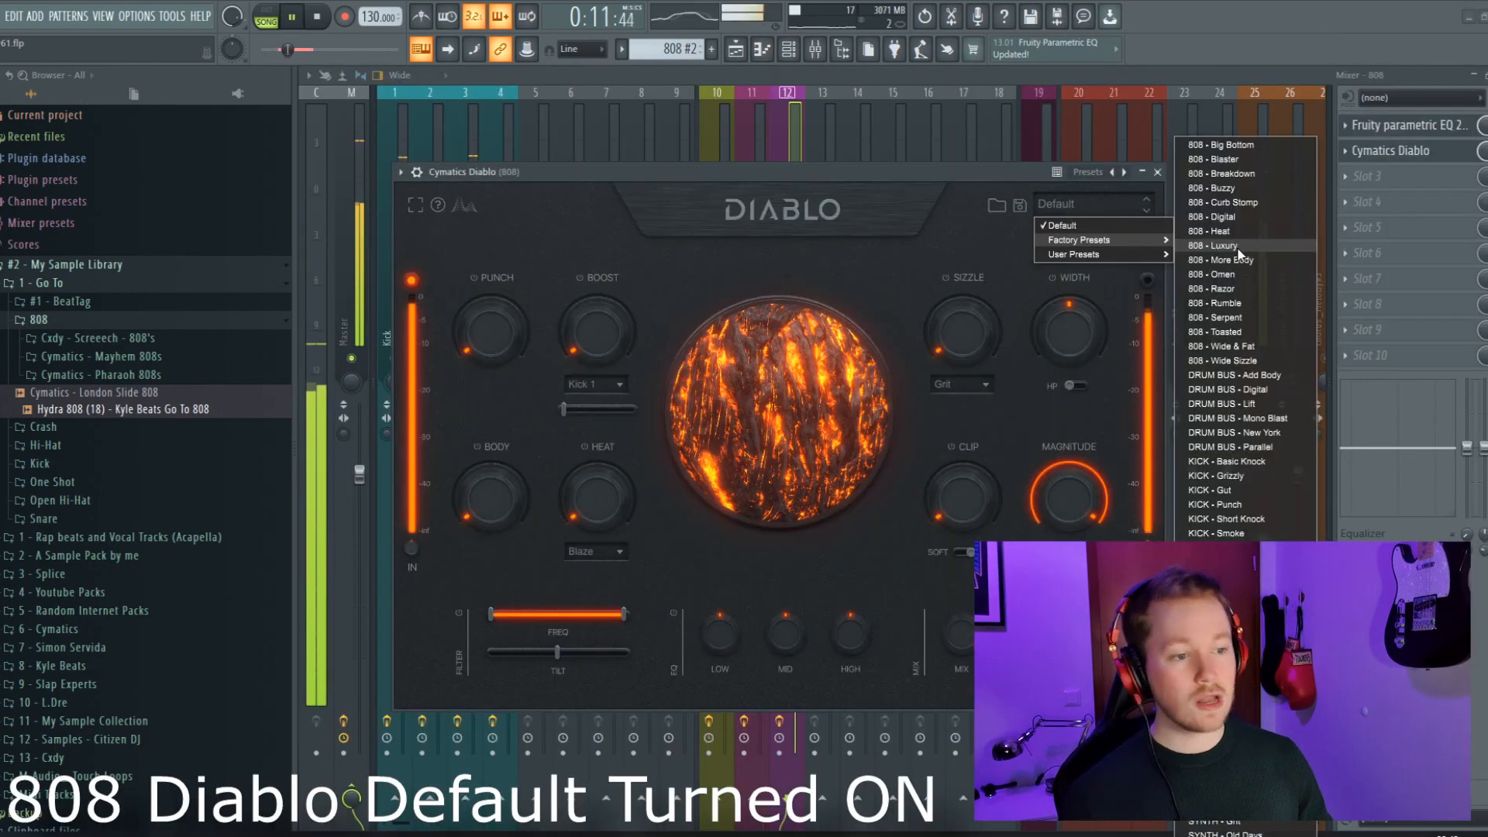
Load the 808 - Luxury factory preset in the 808 track's Diablo and audition it during playback
click(1213, 246)
click(295, 17)
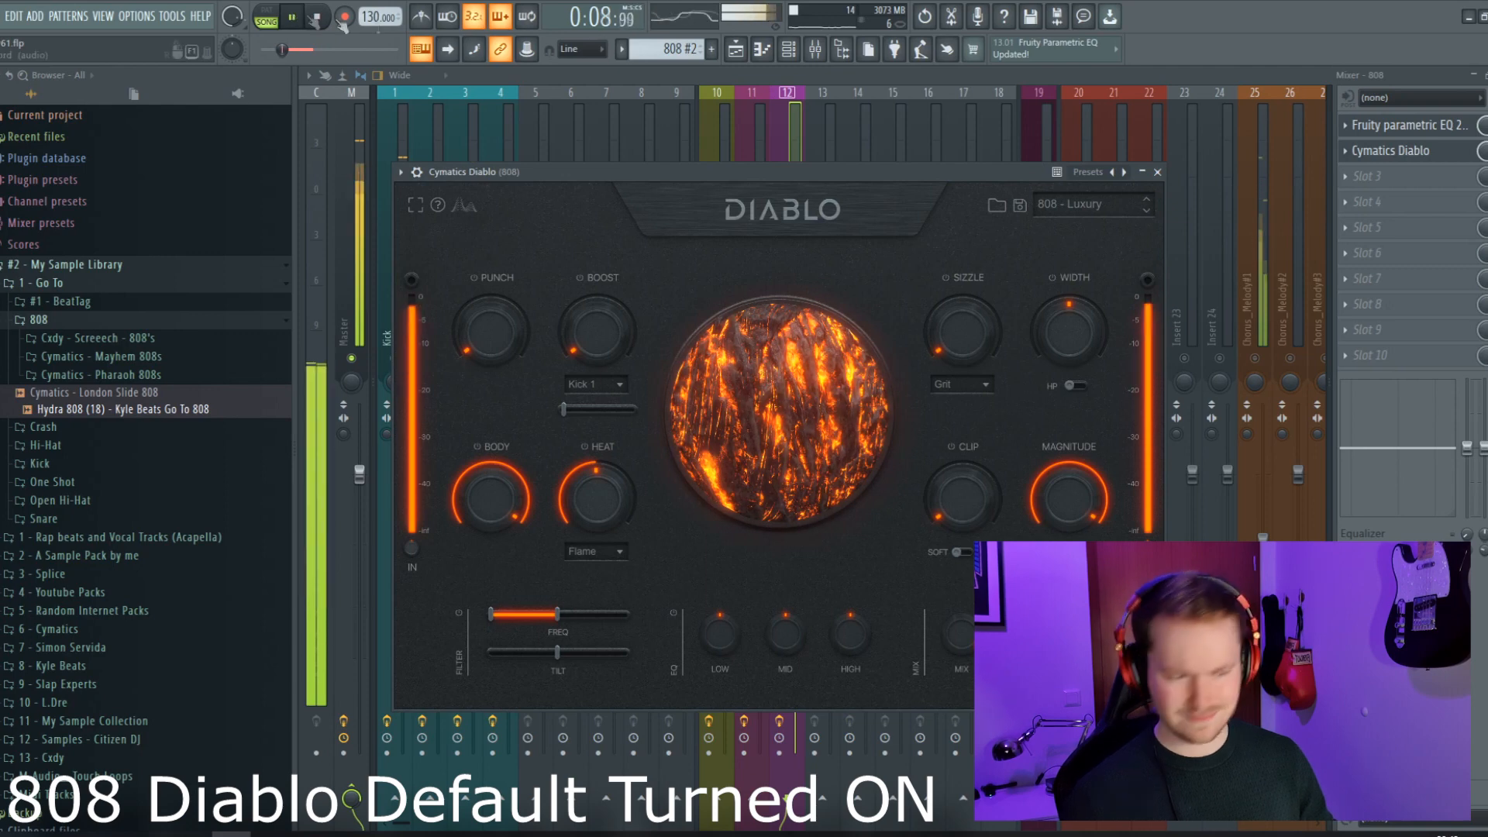
click(1096, 210)
mouse_move(1105, 240)
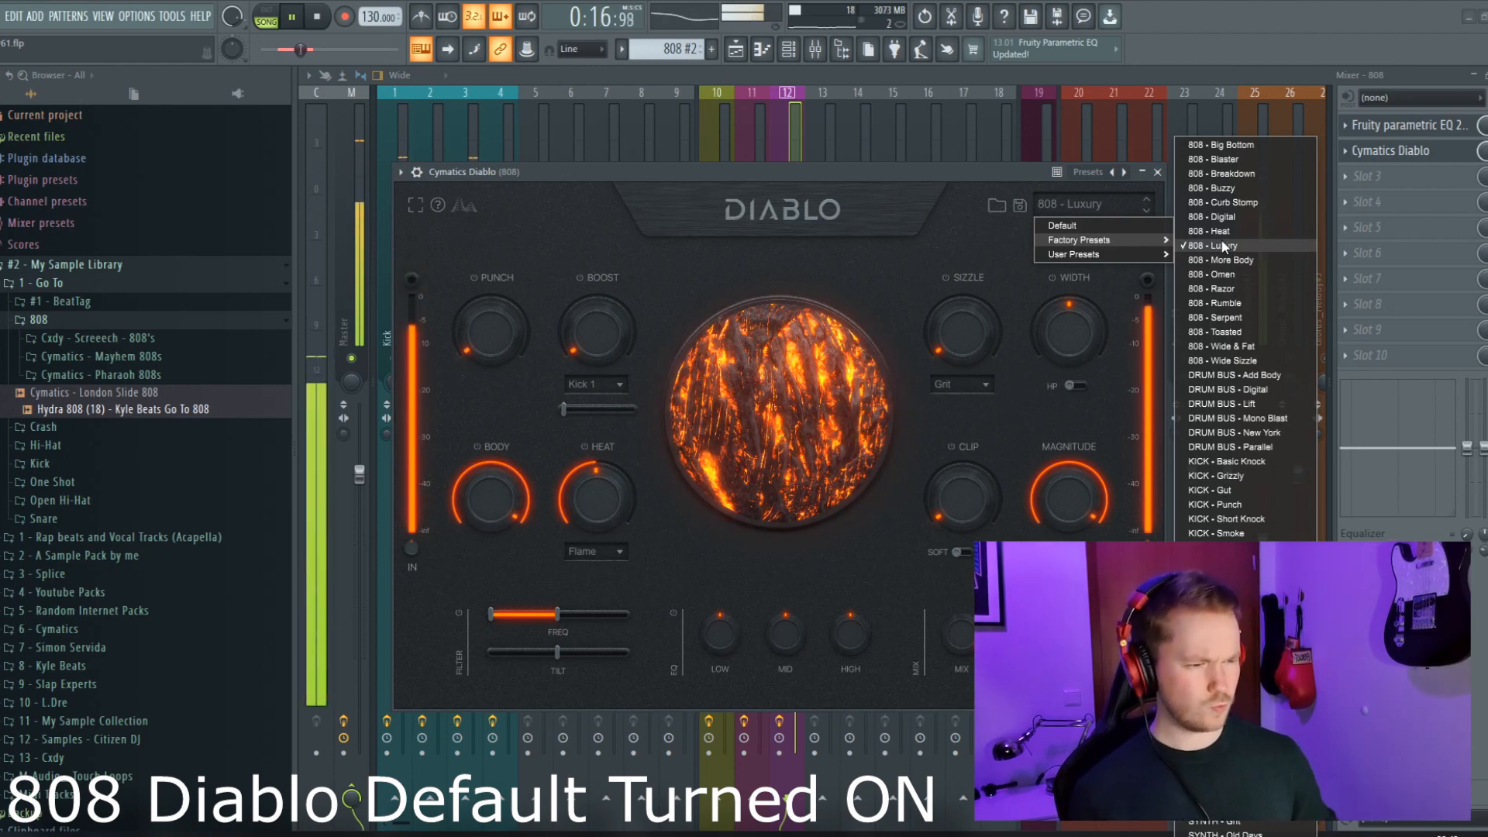
click(1350, 63)
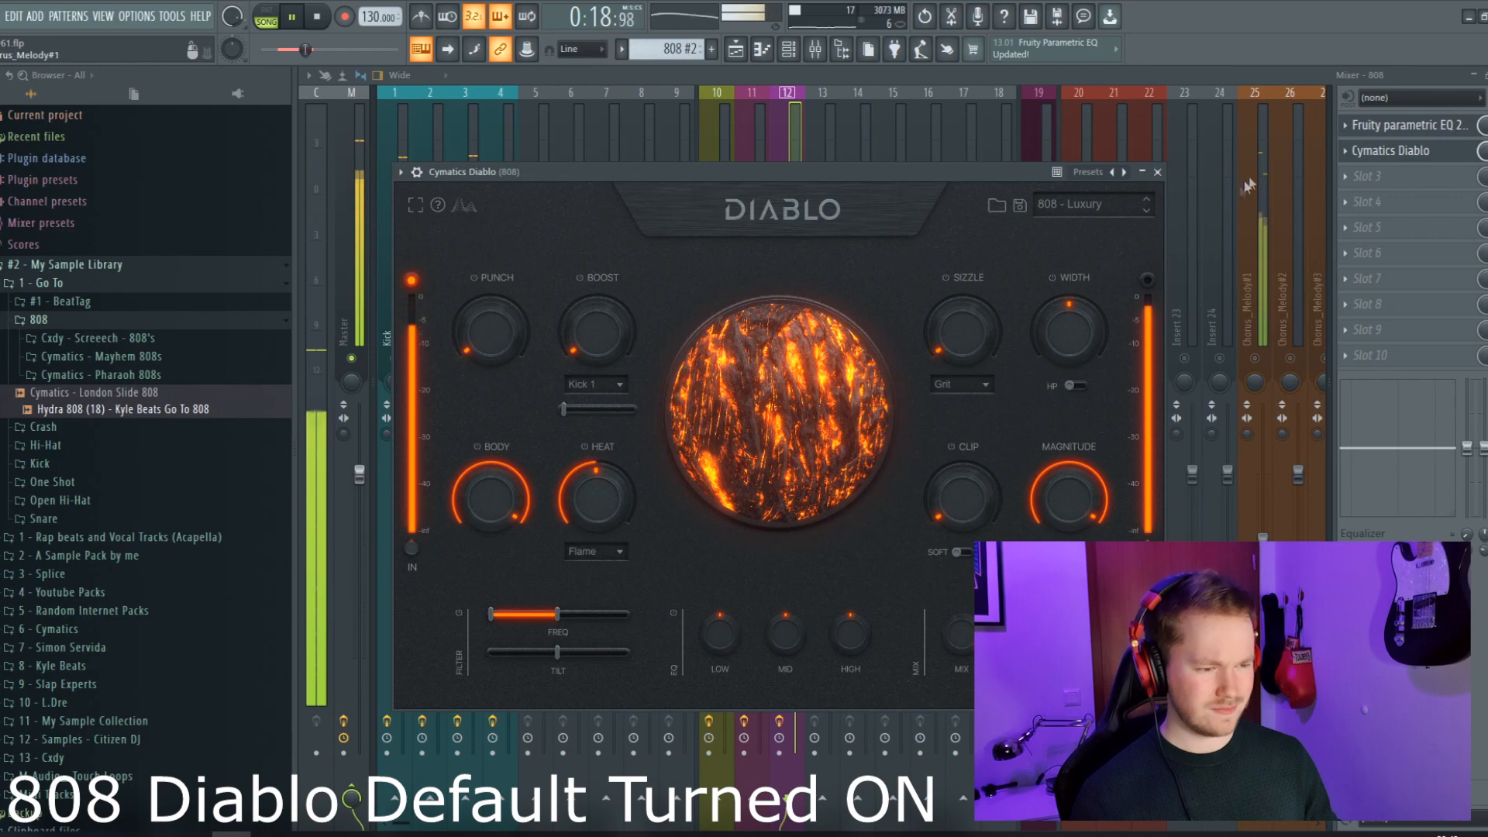
Check the playlist arrangement during playback and return to the mixer to replay the section
click(737, 49)
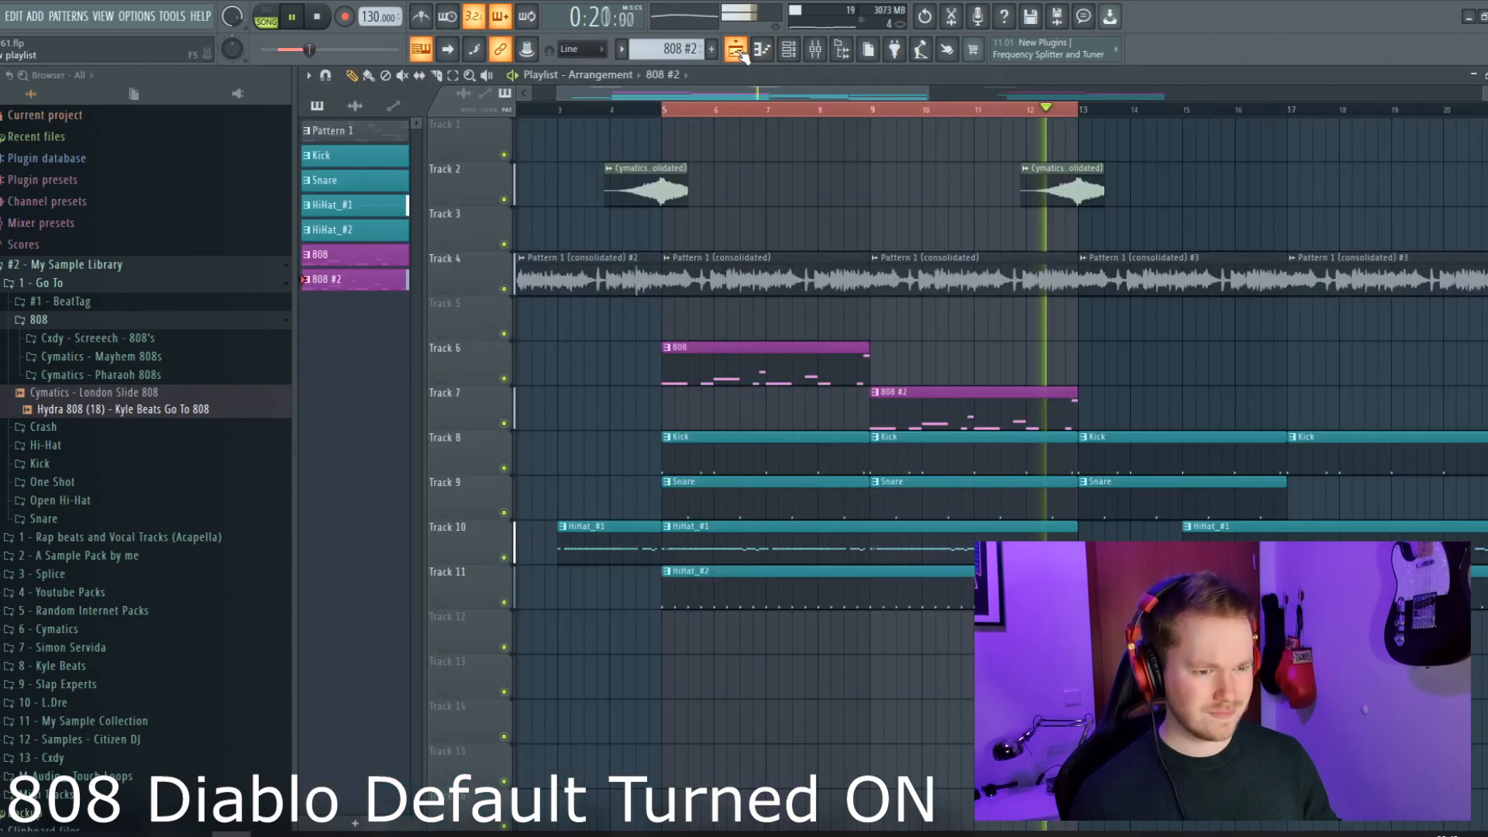
key(space)
click(815, 50)
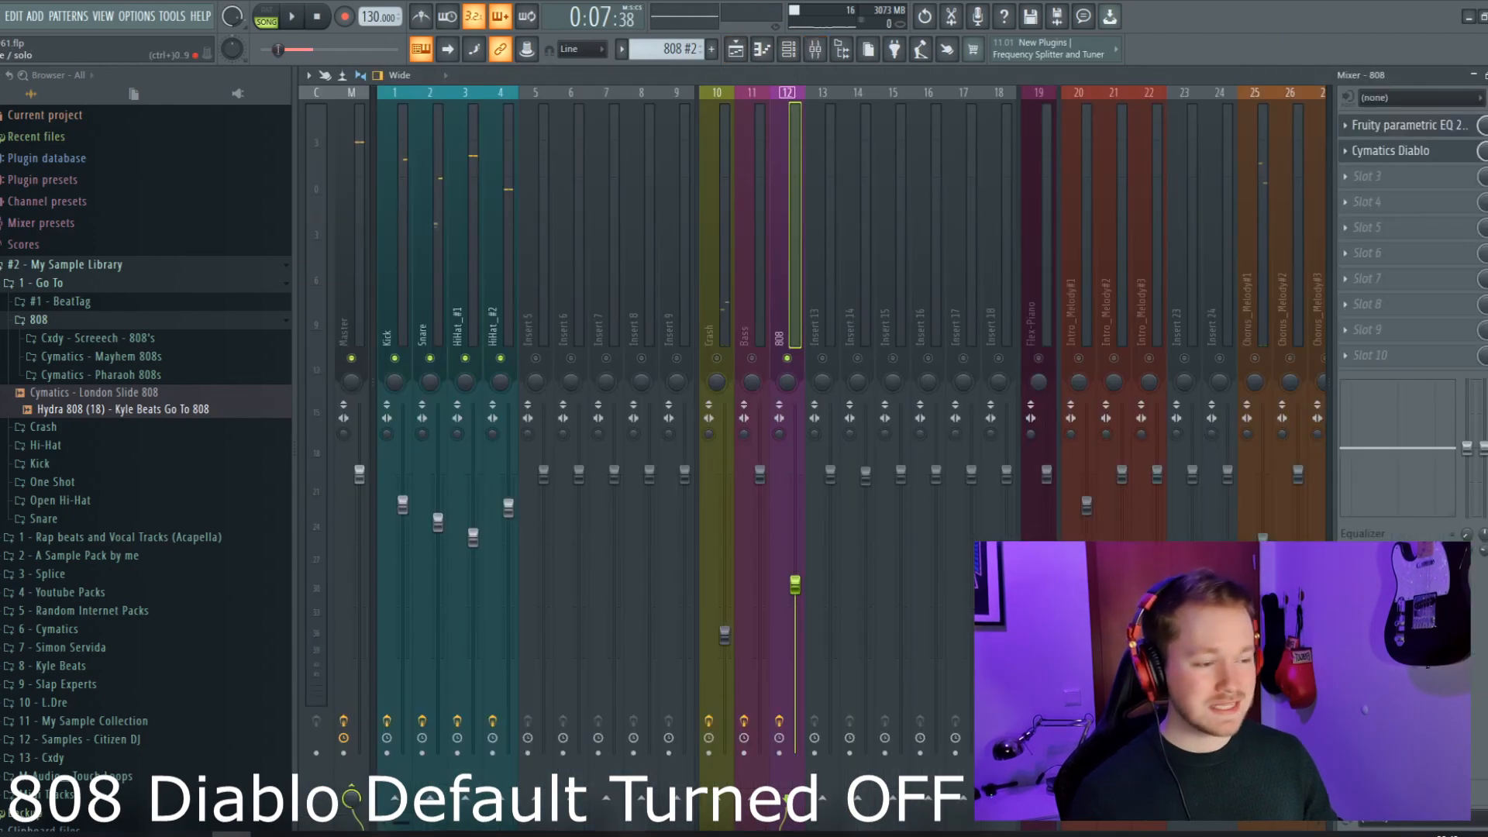
key(space)
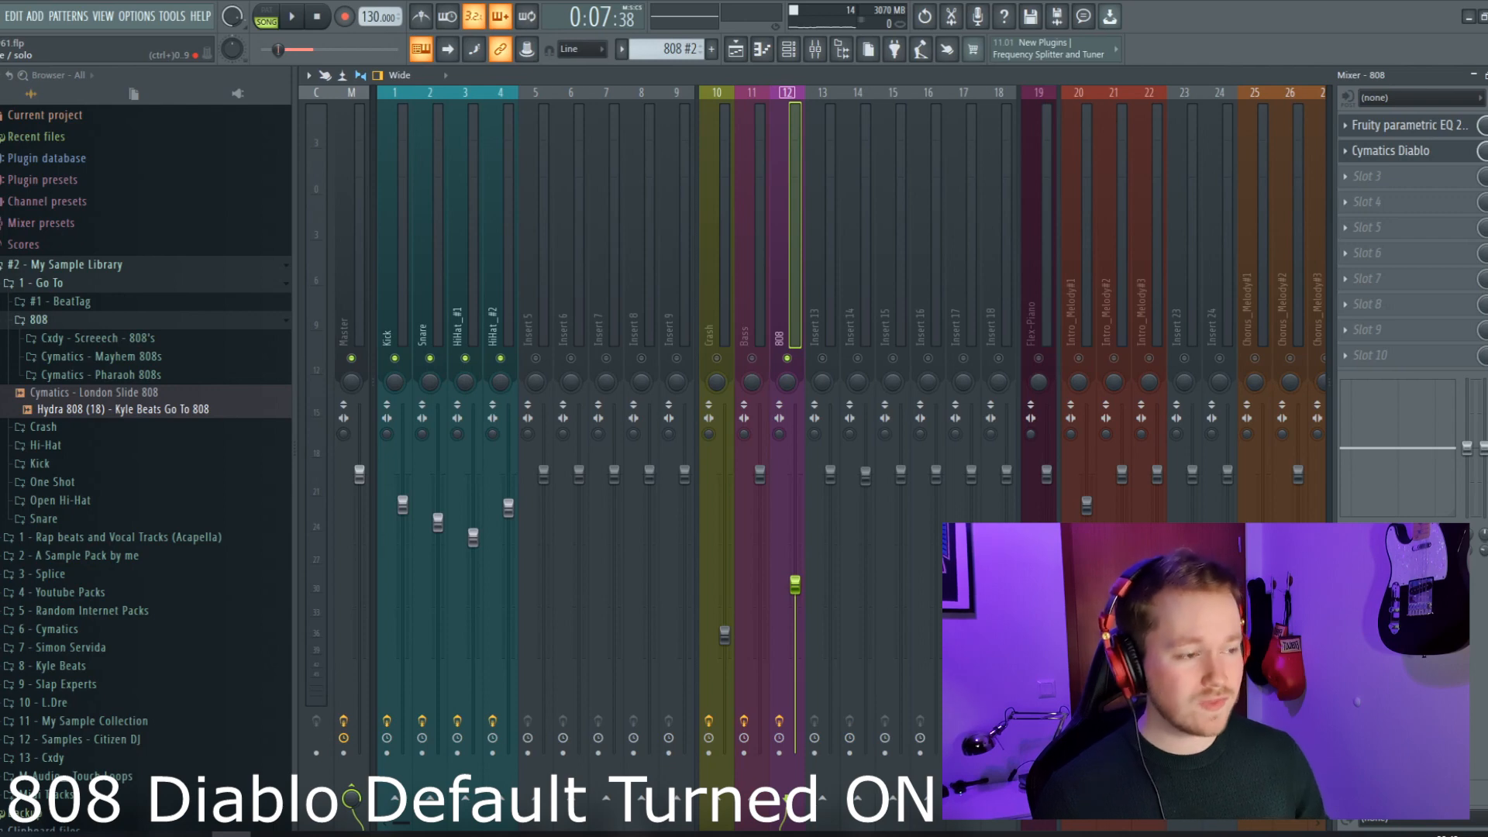
Load the 808 - More Body factory preset in the 808 track's Diablo and audition it while checking the Width and Clip settings
key(space)
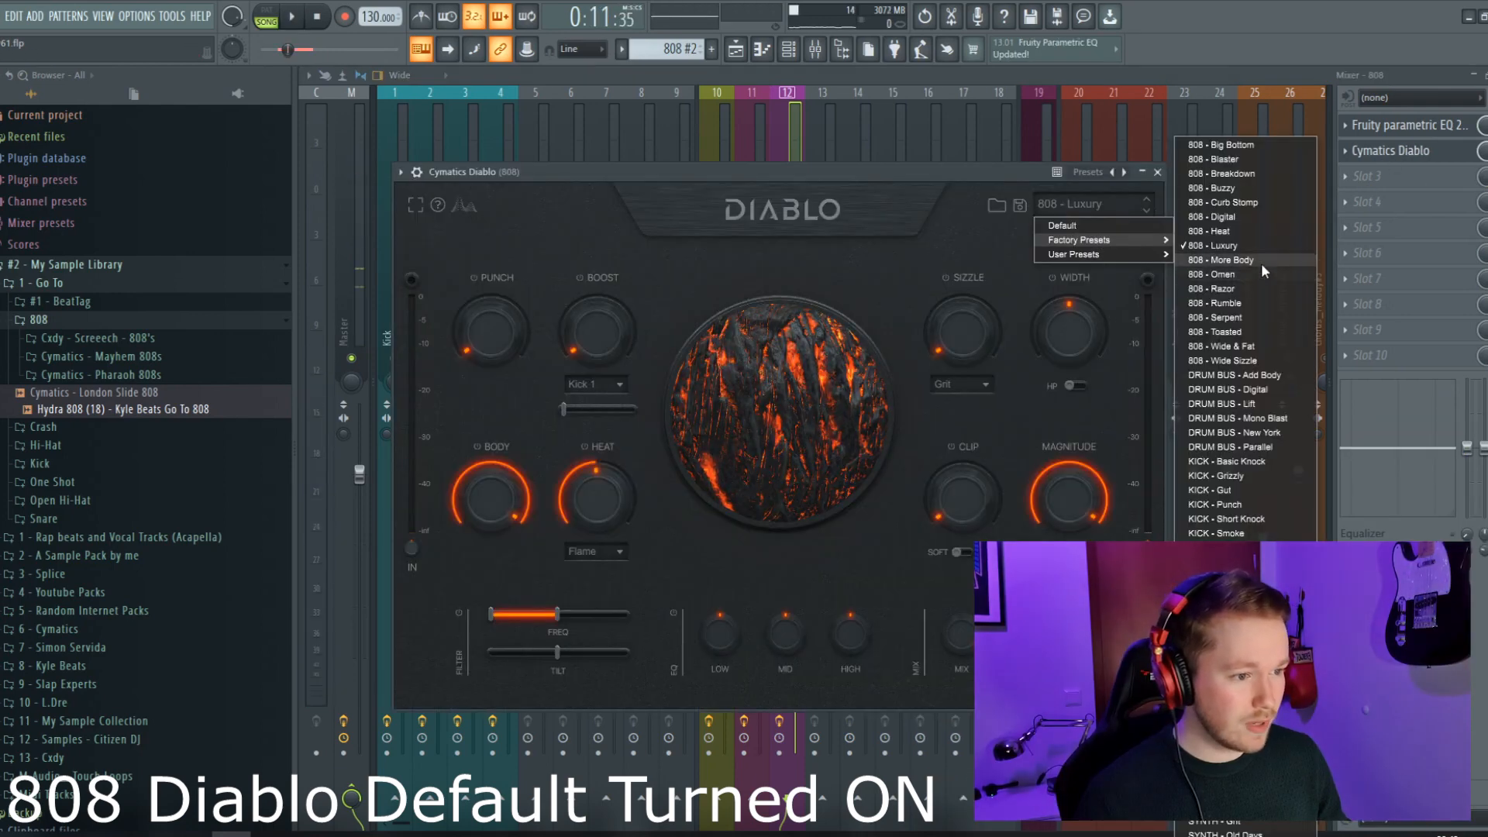
click(1260, 262)
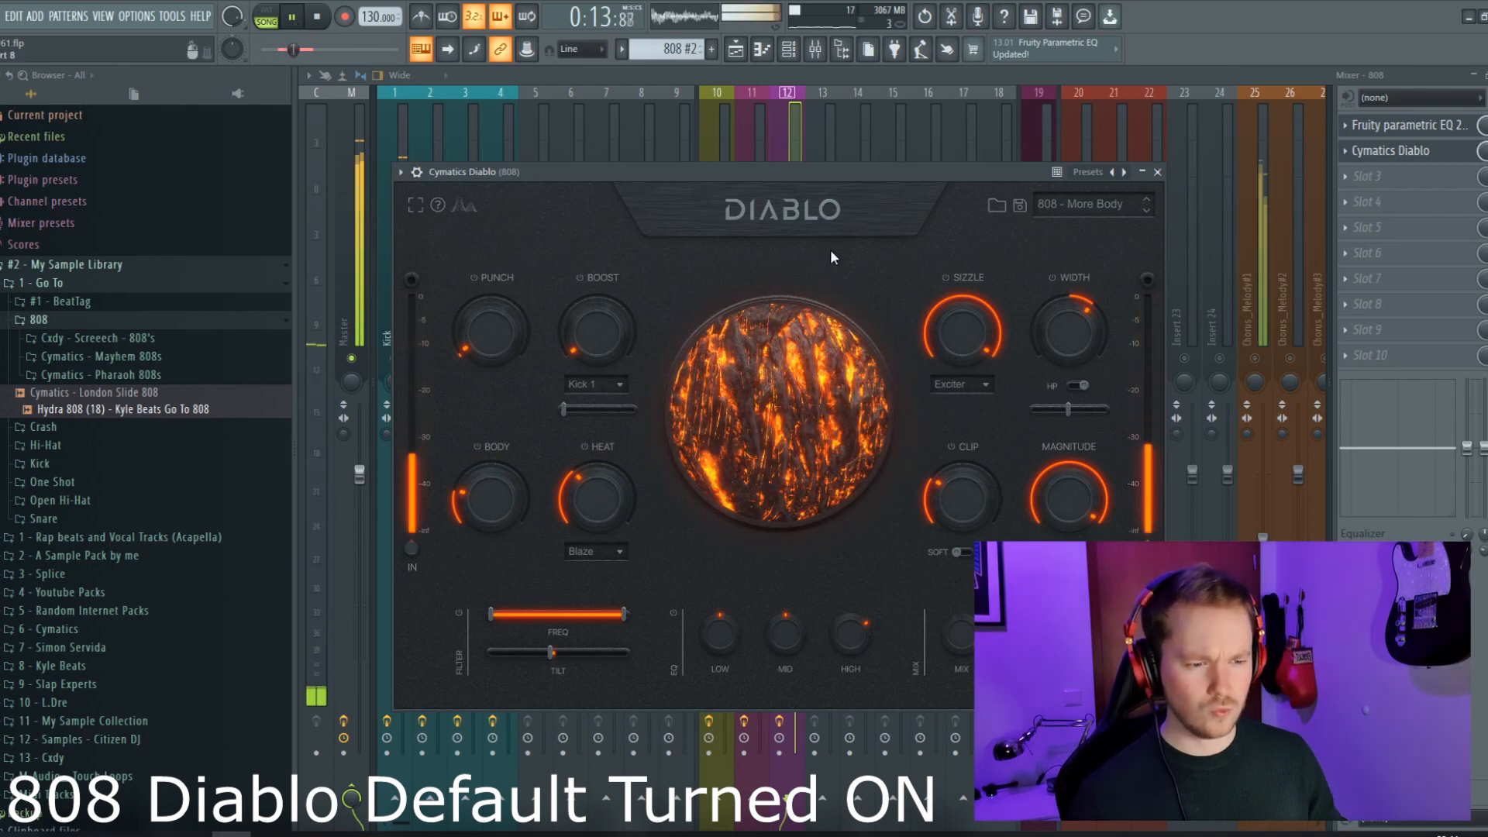
mouse_move(1065, 343)
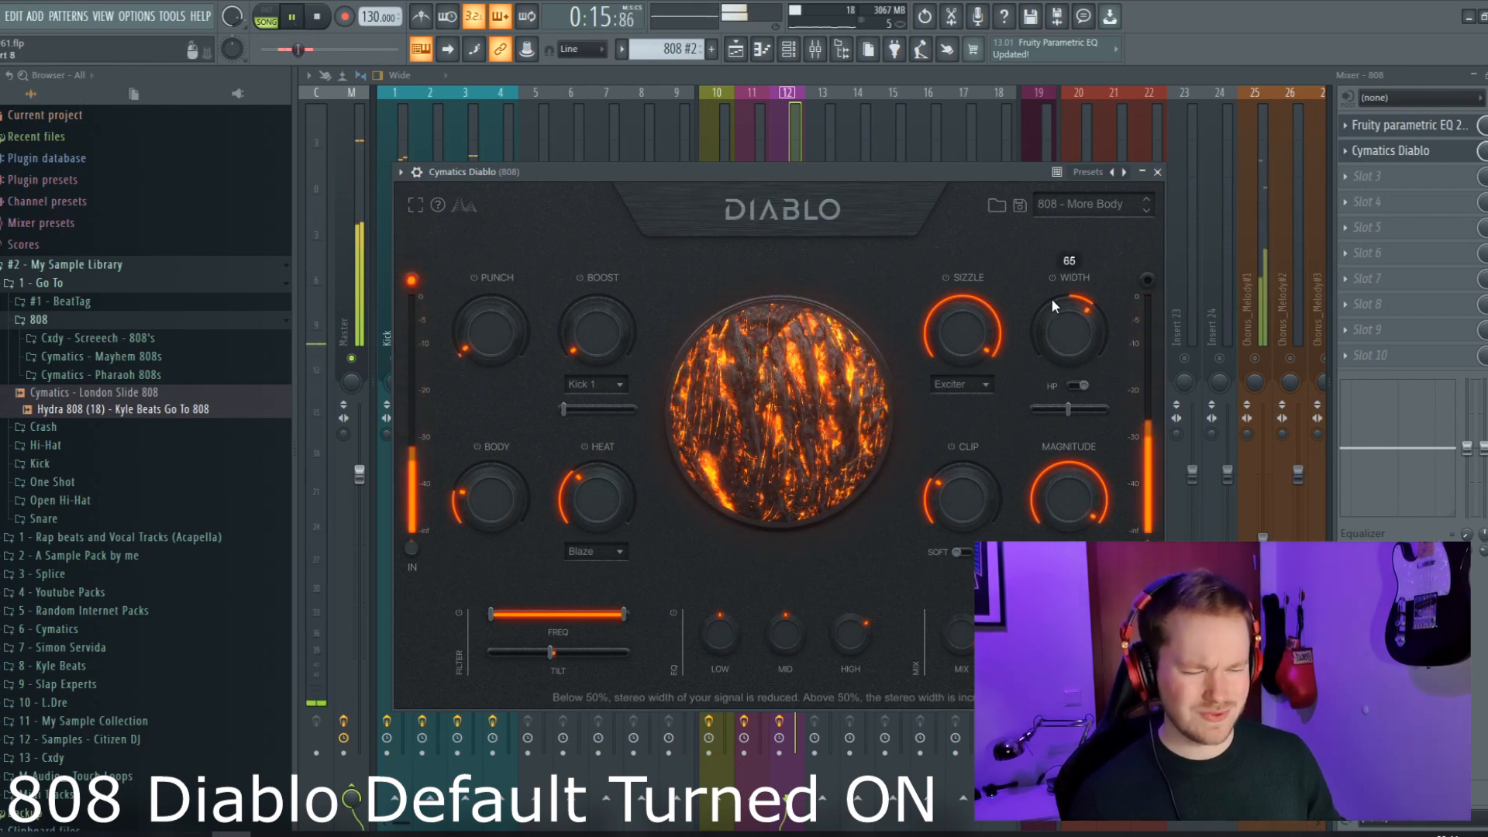
mouse_move(967, 469)
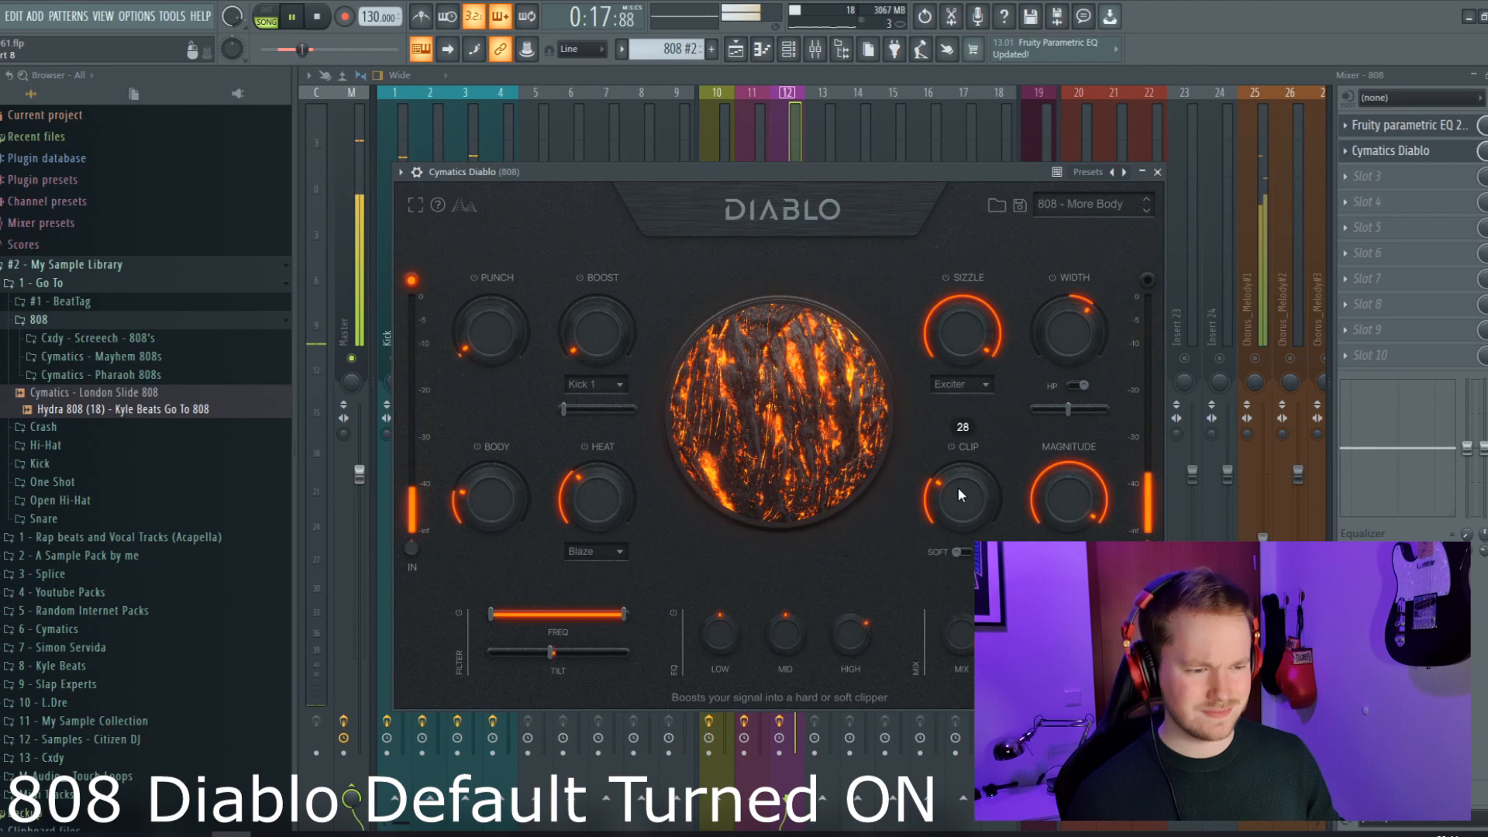
Set the Punch amount in the 808 track's Diablo to 43% during playback
click(1119, 201)
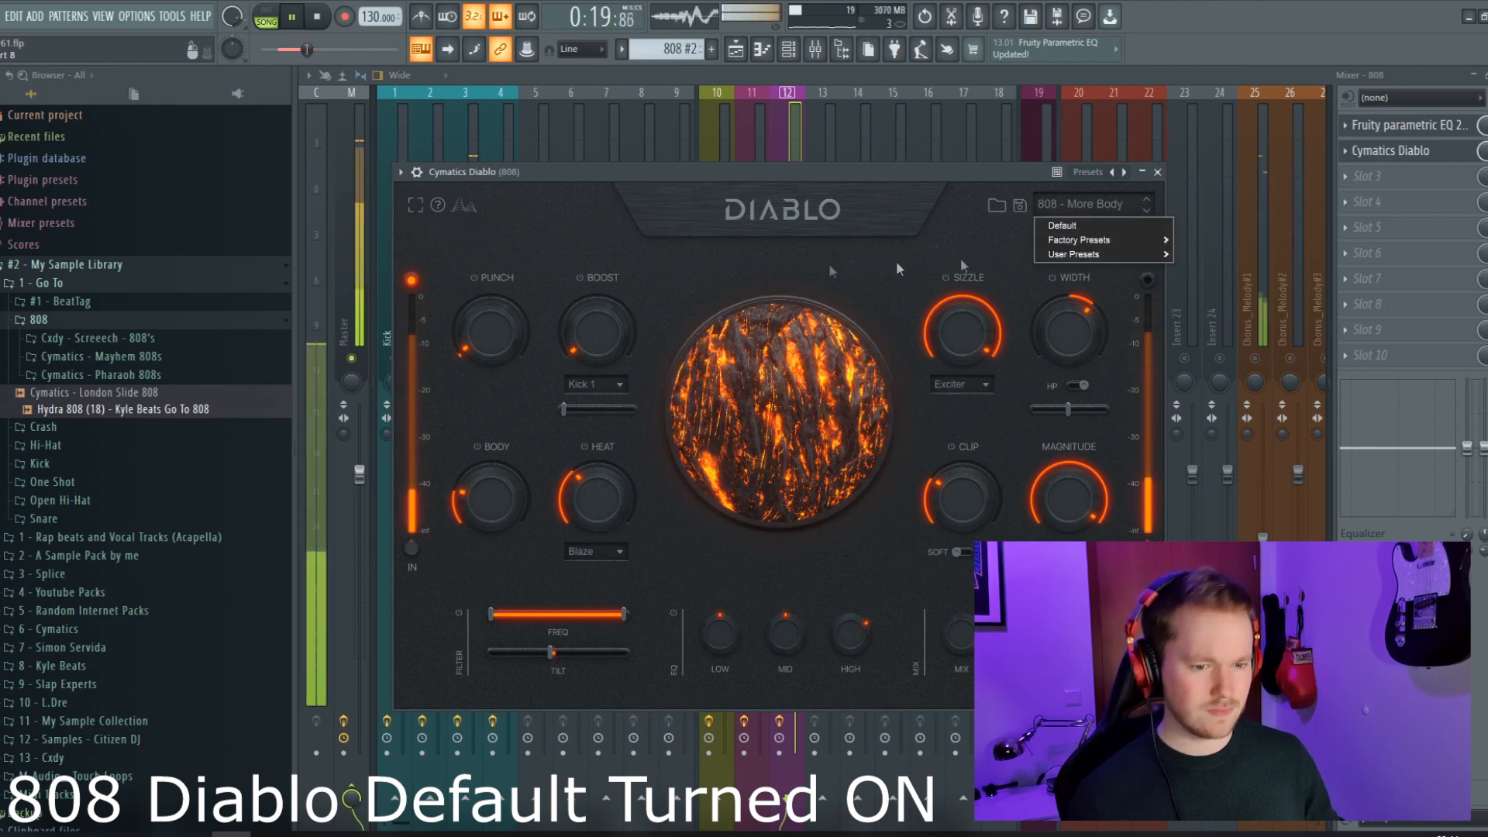
mouse_move(509, 326)
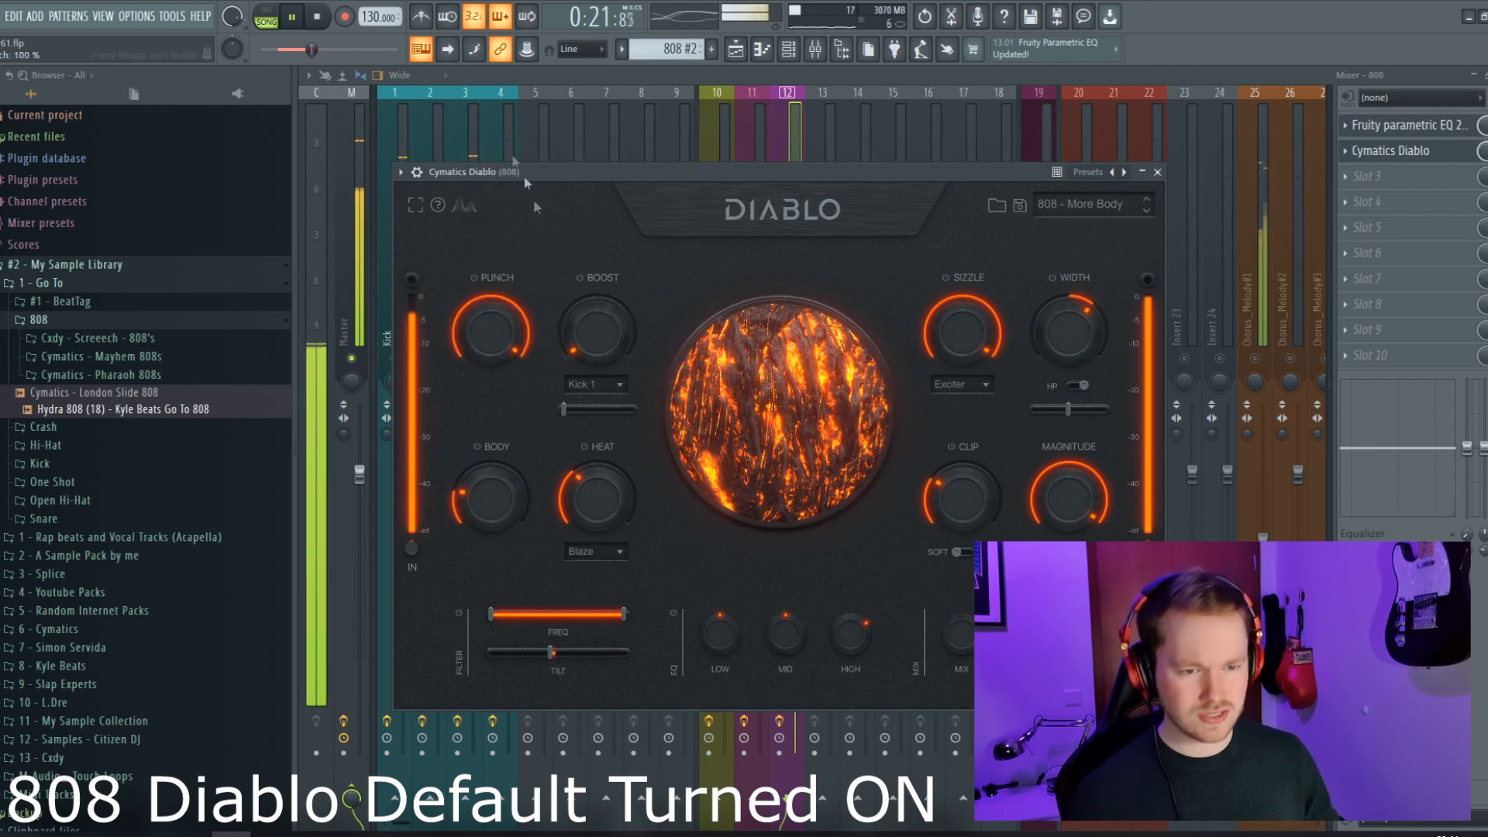
drag(472, 319, 490, 366)
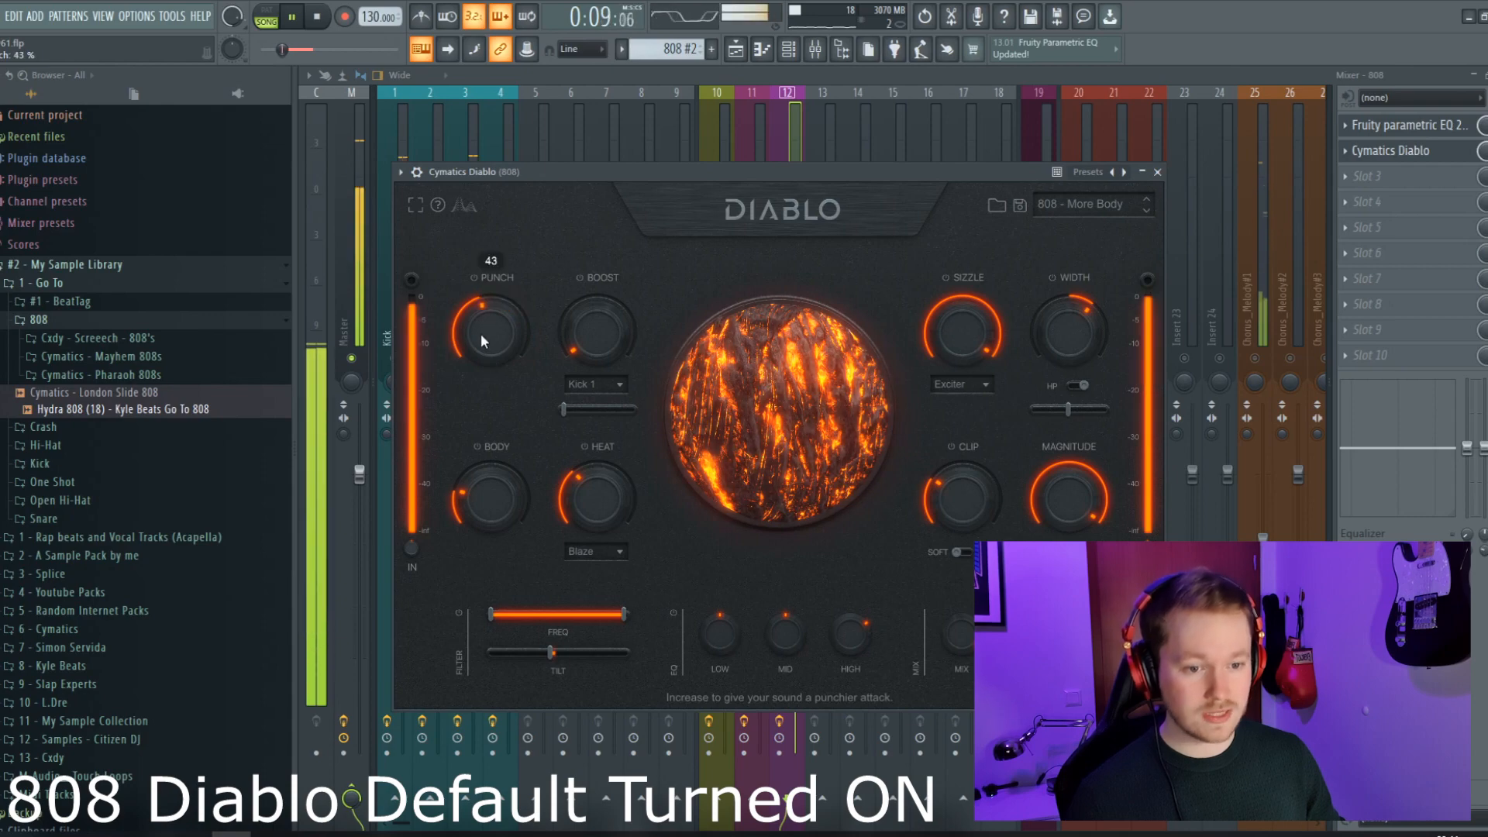
Check the playlist arrangement during playback, return to the mixer and reopen the 808 track's Diablo
key(F5)
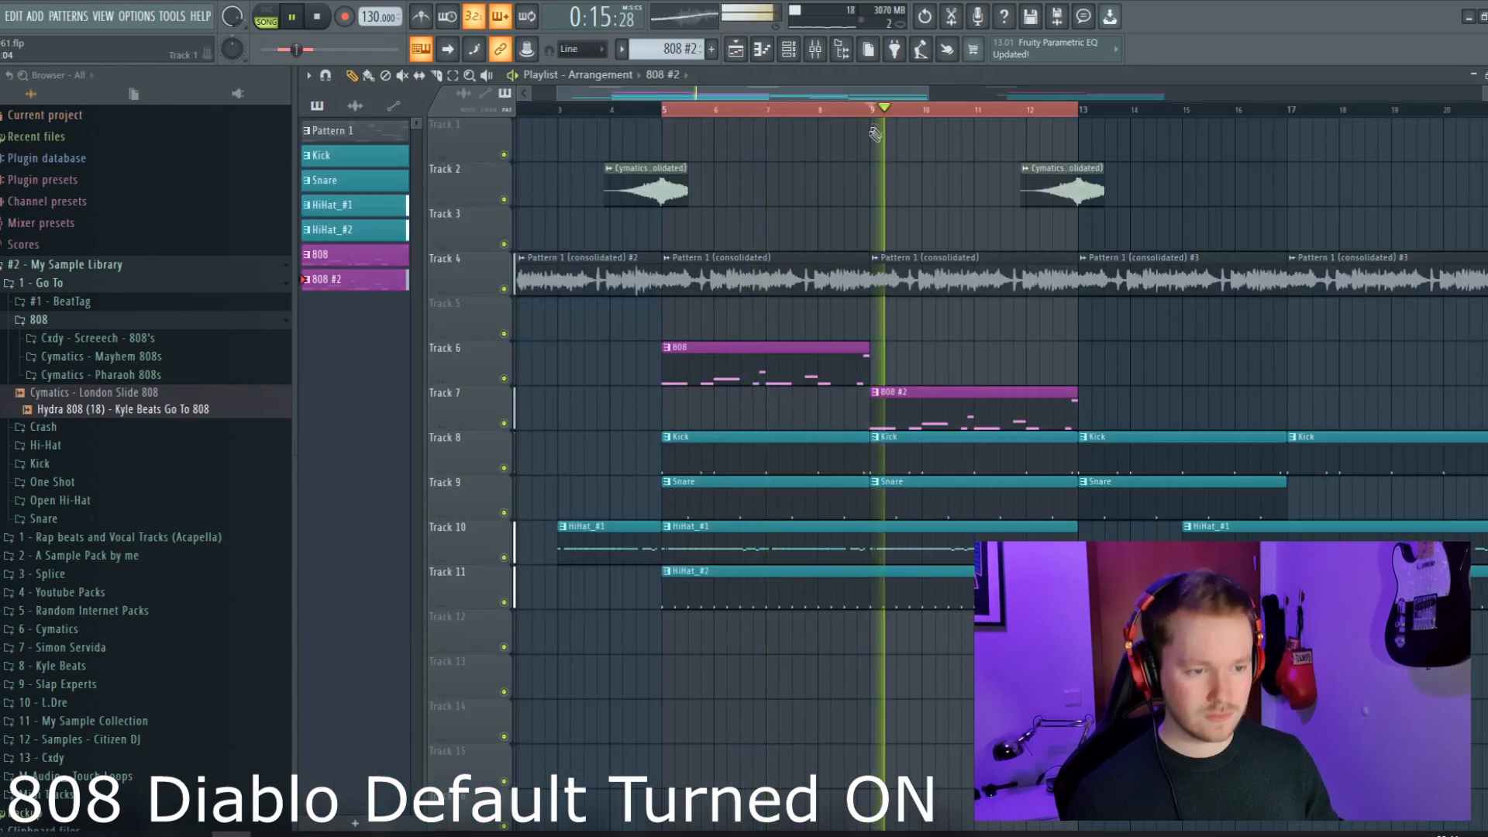
key(F9)
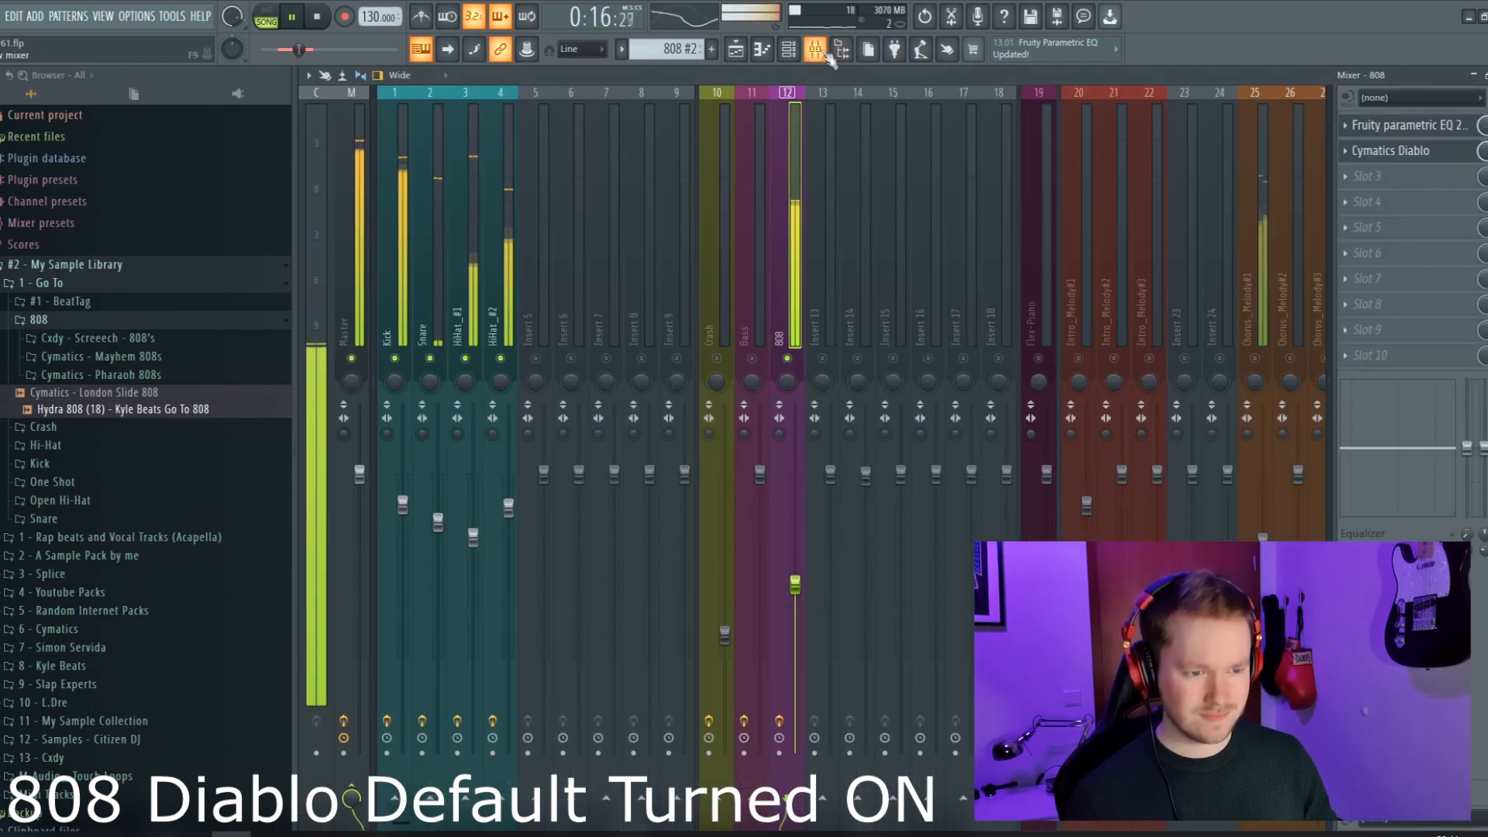
click(1395, 152)
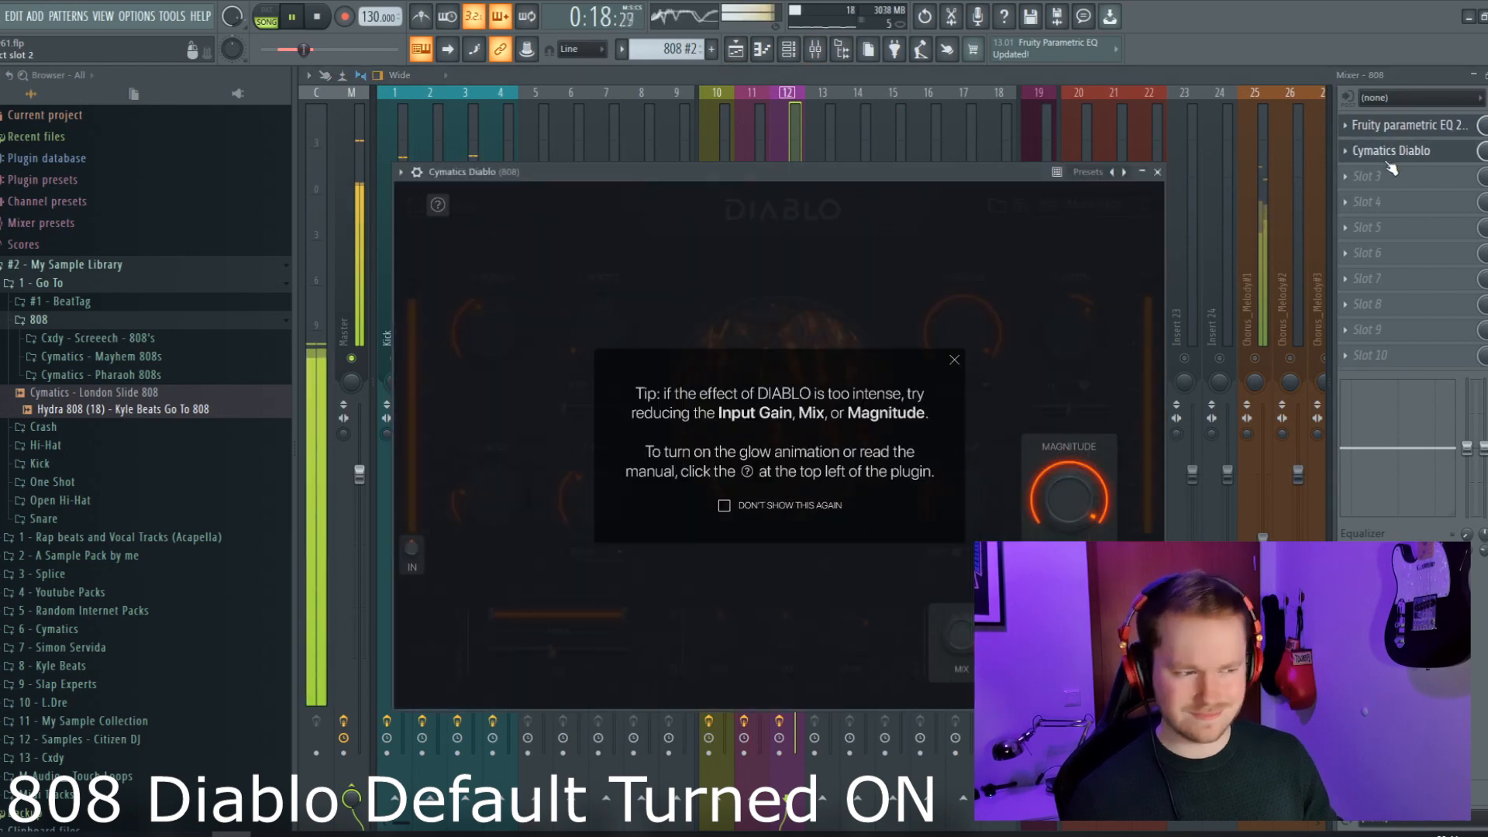
click(1082, 208)
mouse_move(1100, 241)
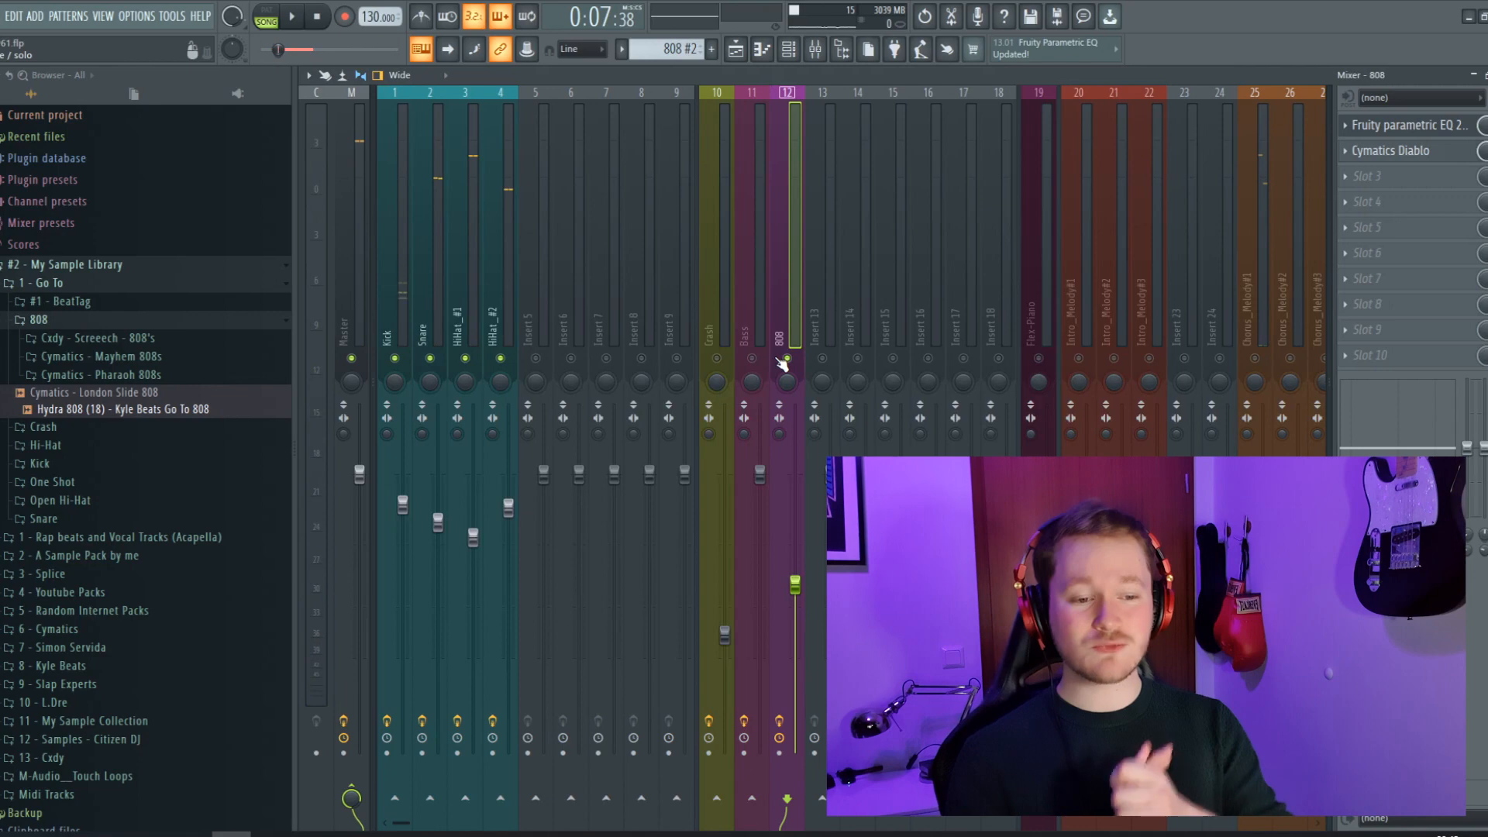
Select the Kick and Crash mixer tracks in turn to view their effect chains
click(692, 358)
click(395, 572)
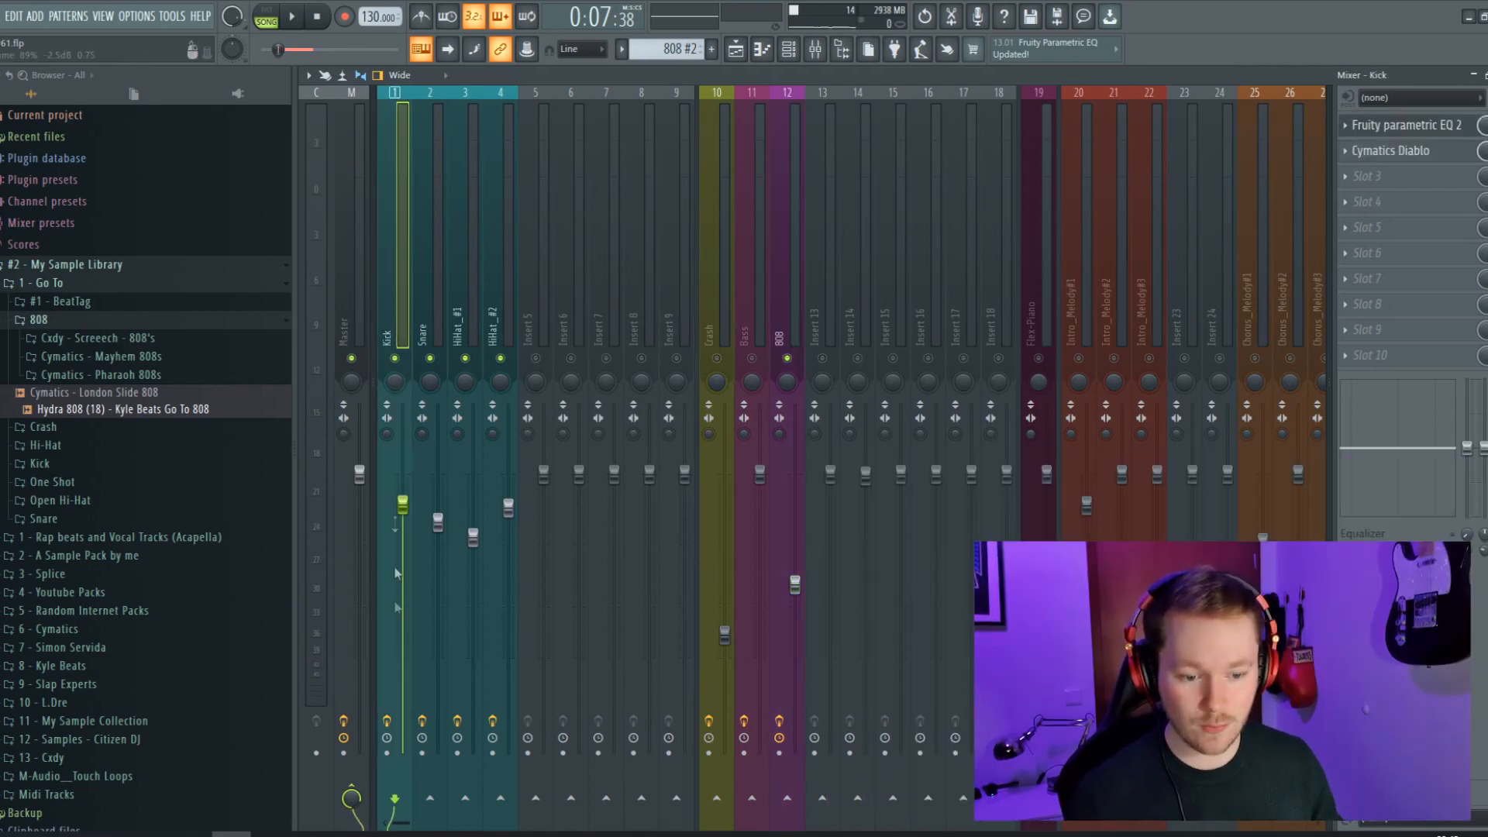
click(717, 806)
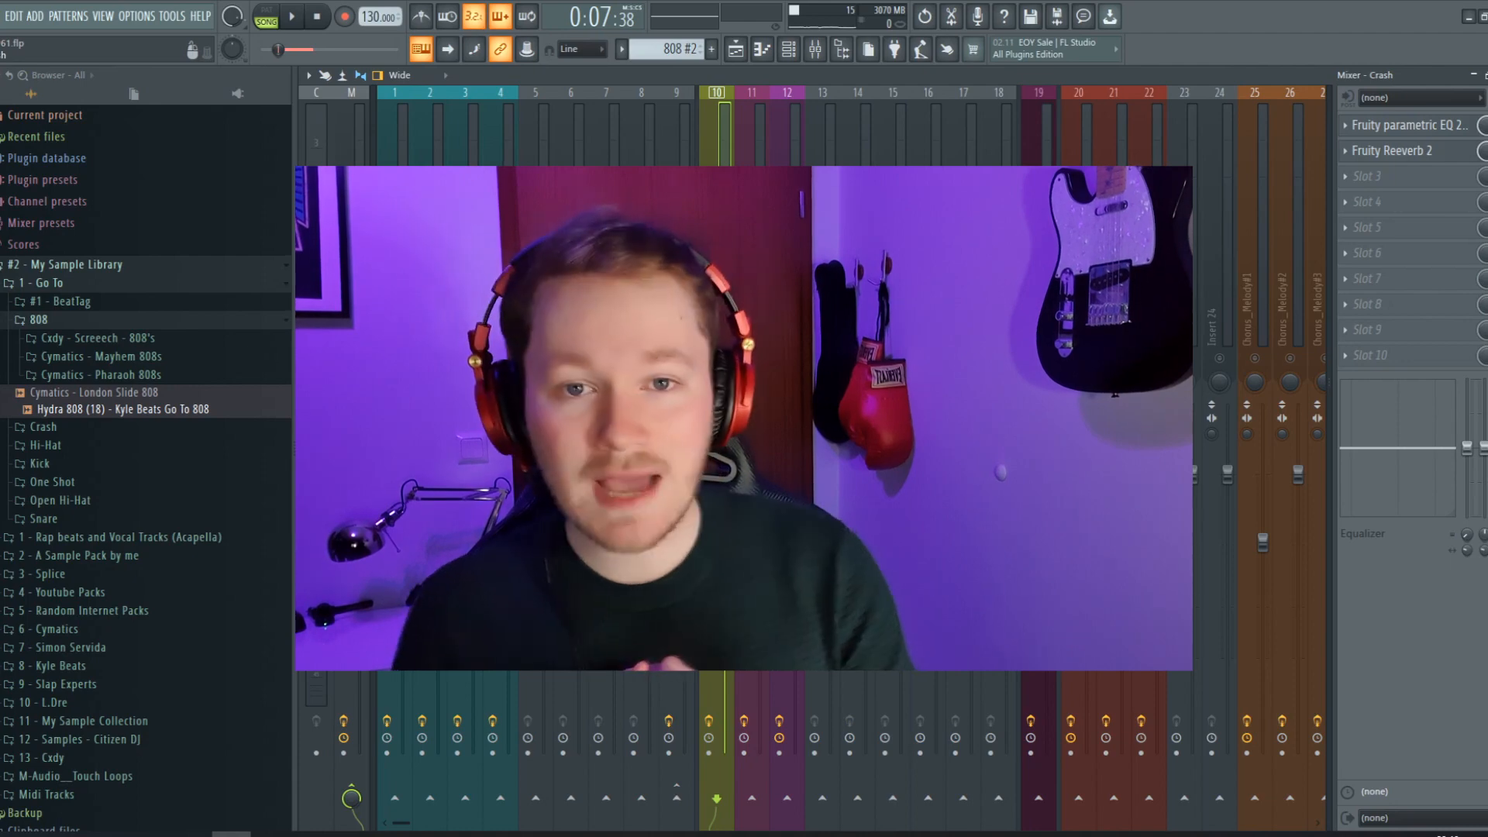